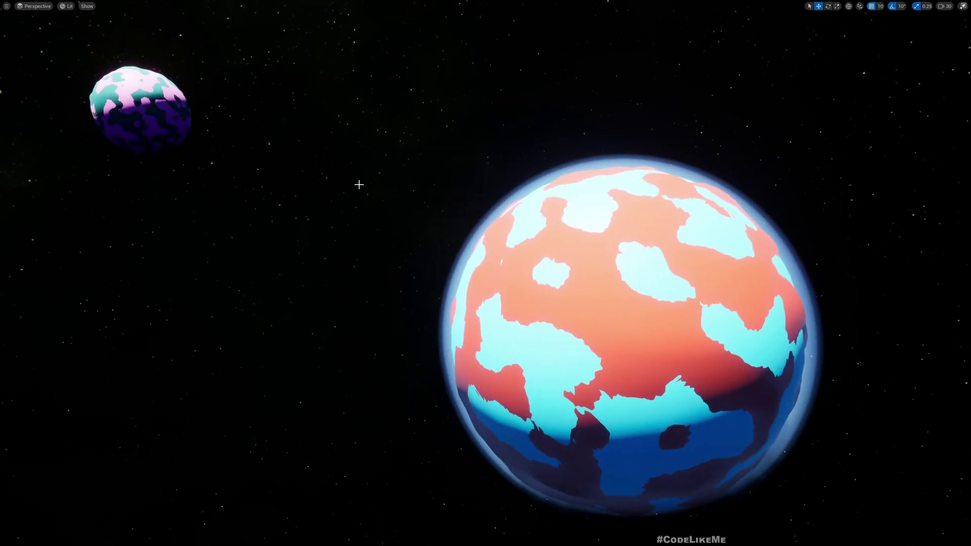
- Leave the full-screen viewport and refresh BP_Planet repeatedly to generate new random terrain patterns
key("F11")
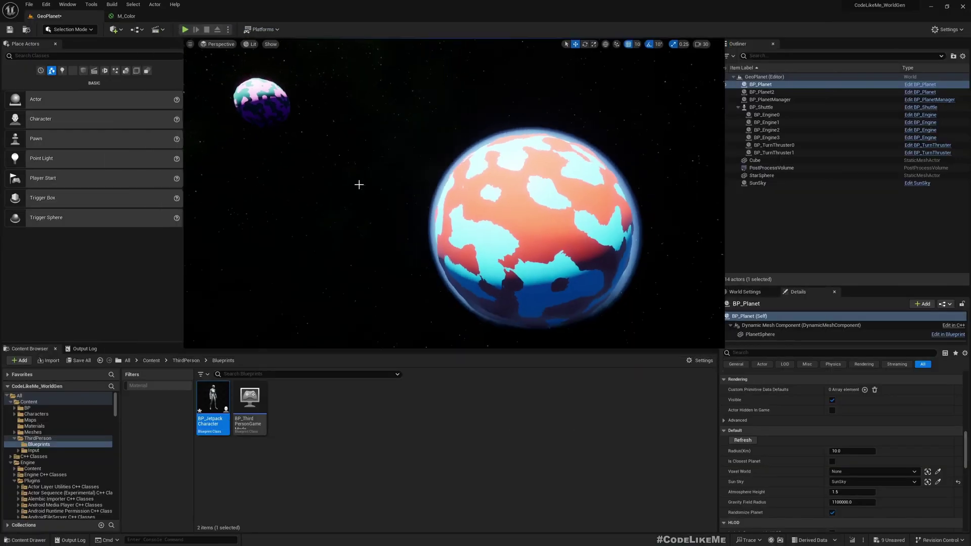
left_click(742, 441)
left_click(742, 441)
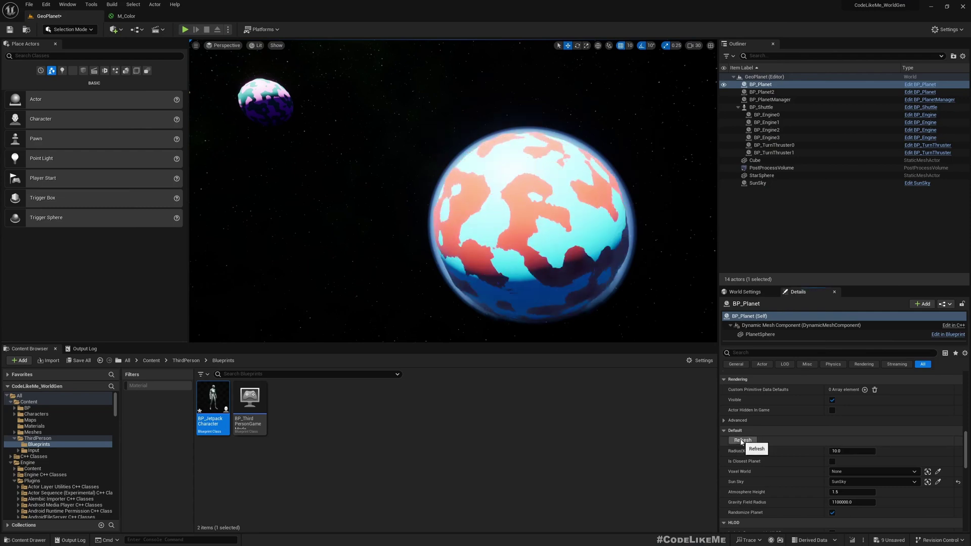
left_click(742, 441)
left_click(742, 441)
left_click(742, 441)
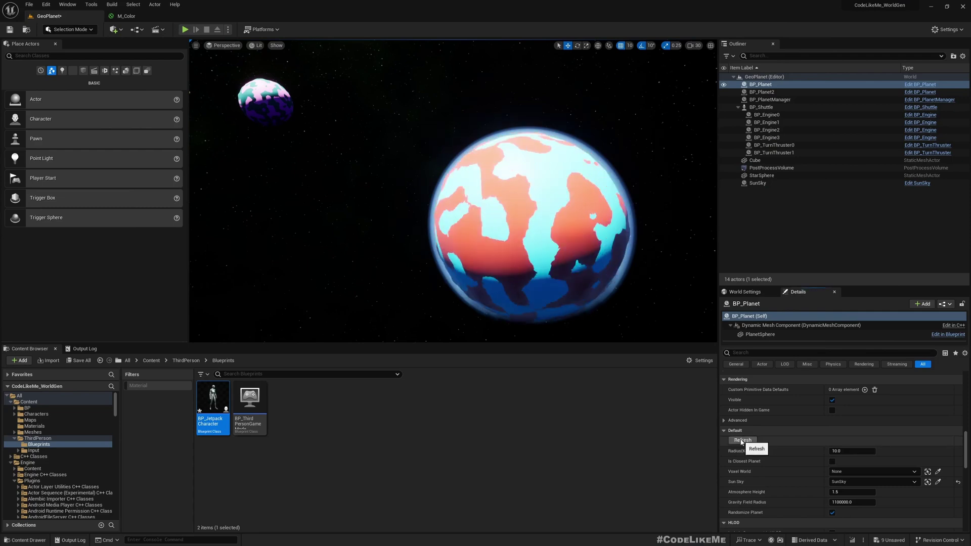
left_click(742, 441)
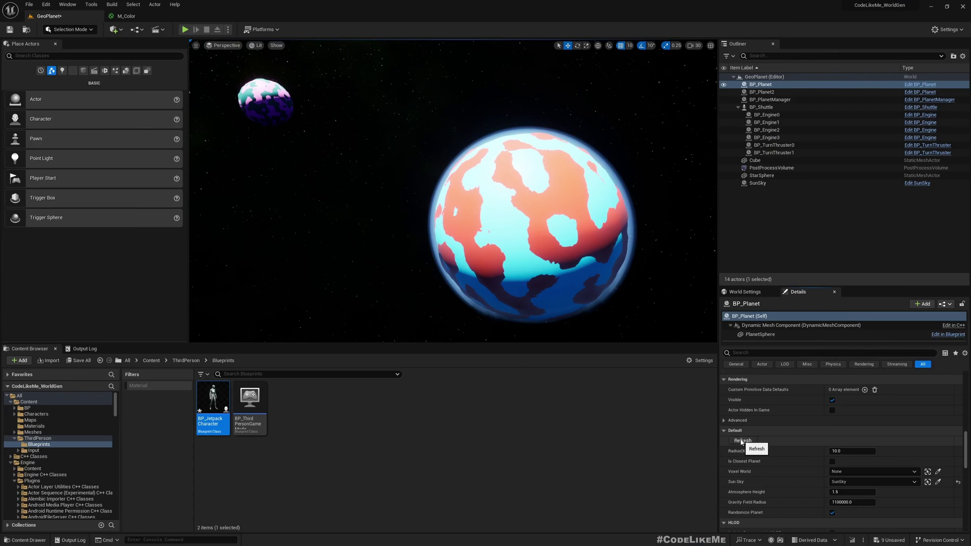
left_click(742, 441)
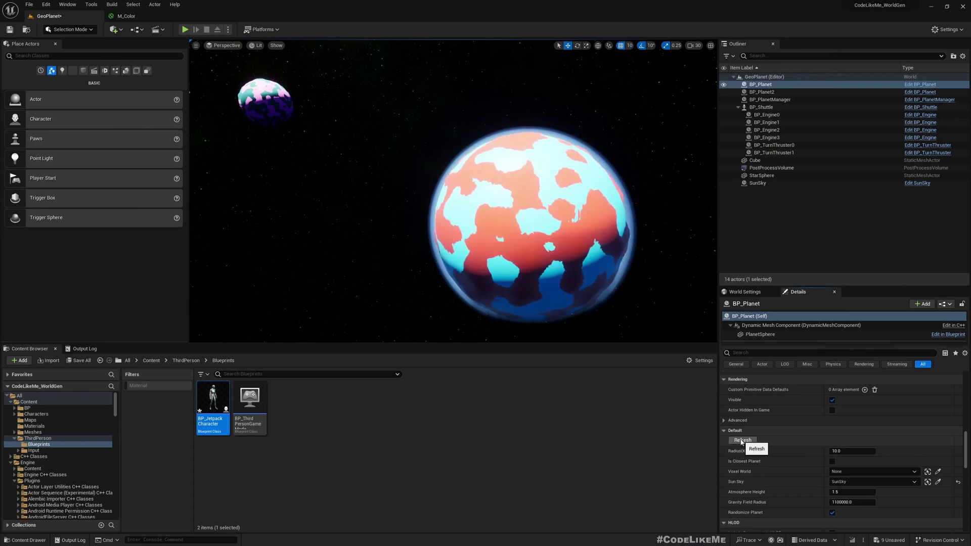
left_click(741, 441)
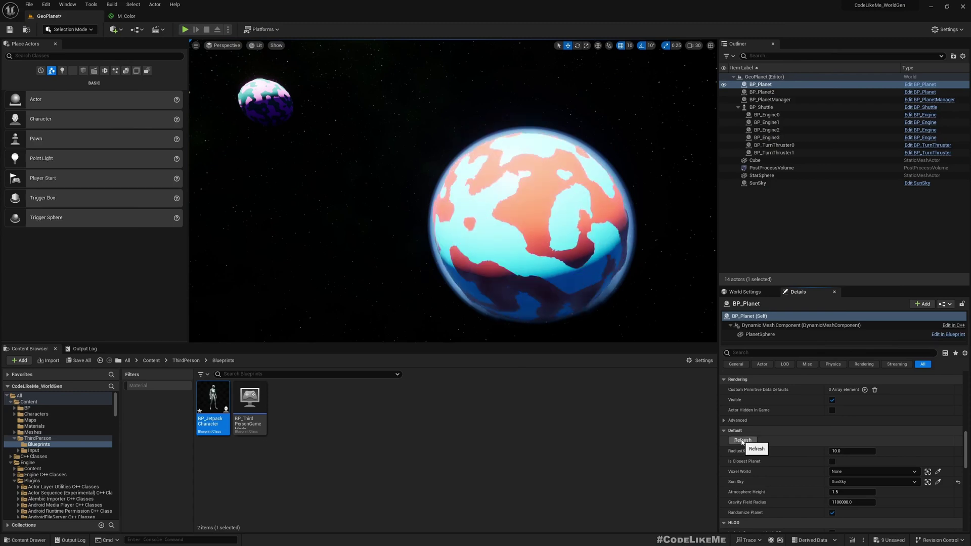
- Fly down to BP_Planet's surface and examine the terrain close up in the full-screen viewport
right_click_drag(556, 227, 526, 93)
key("w")
key("w")
key("w")
key("w")
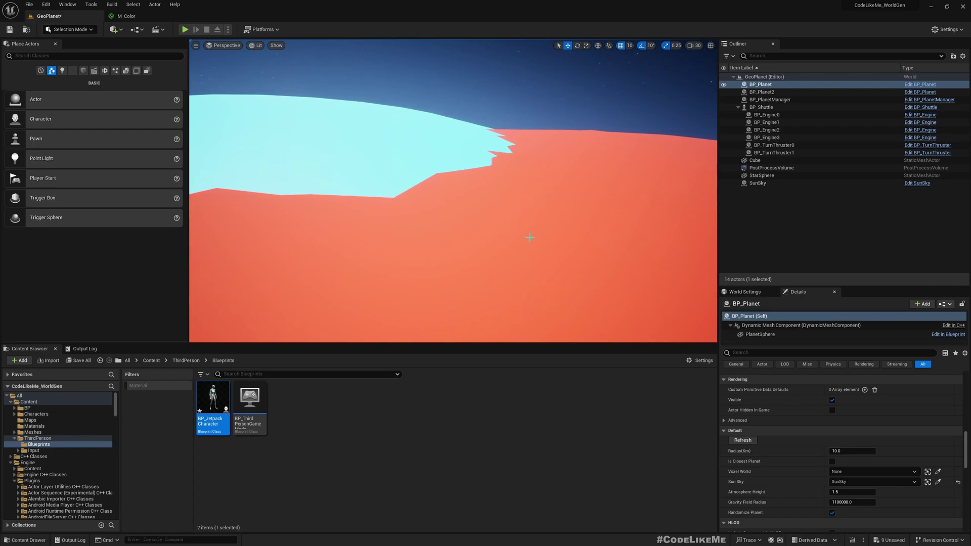
key("F11")
key("alt+p")
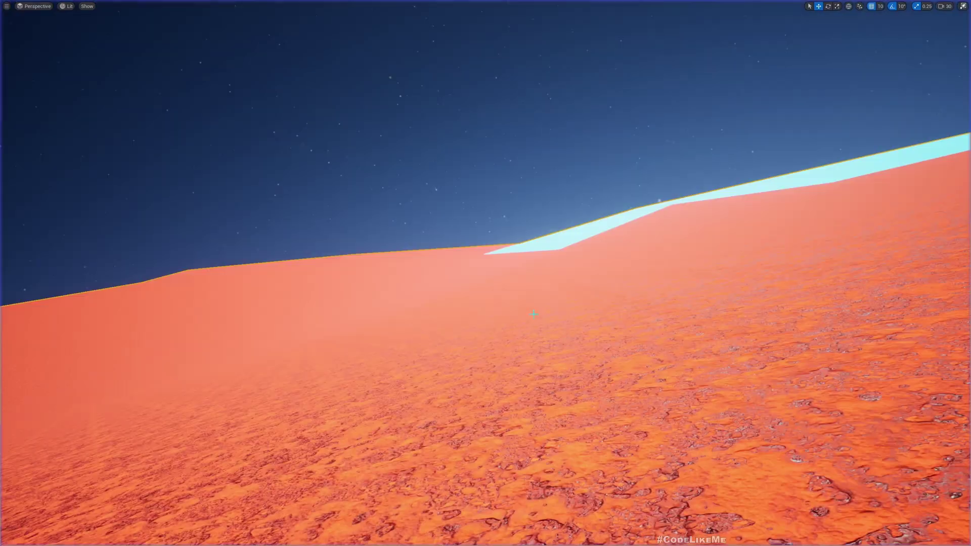
- Play the level from near BP_Planet, run the jetpack character across the surface full screen, and stop the session
key("f")
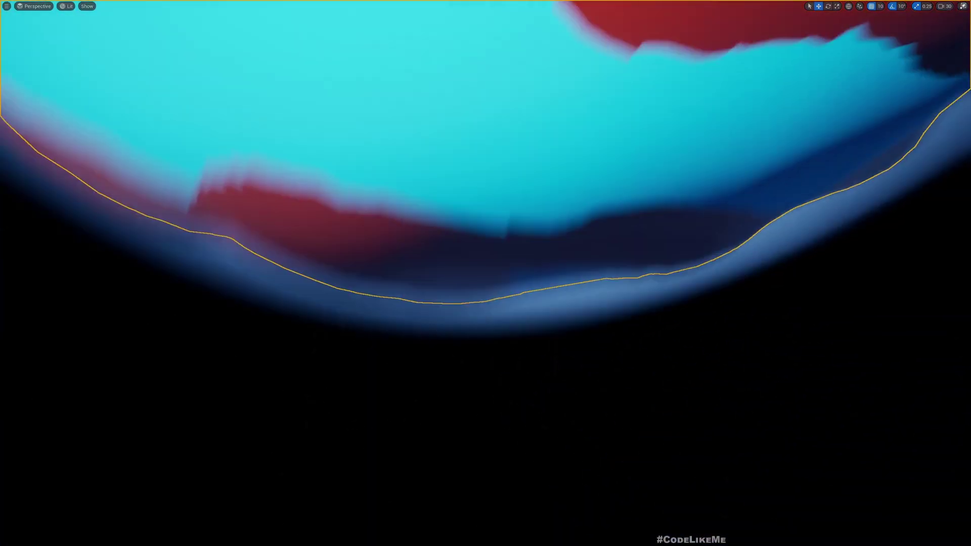
right_click_drag(485, 273, 519, 335)
key("alt+p")
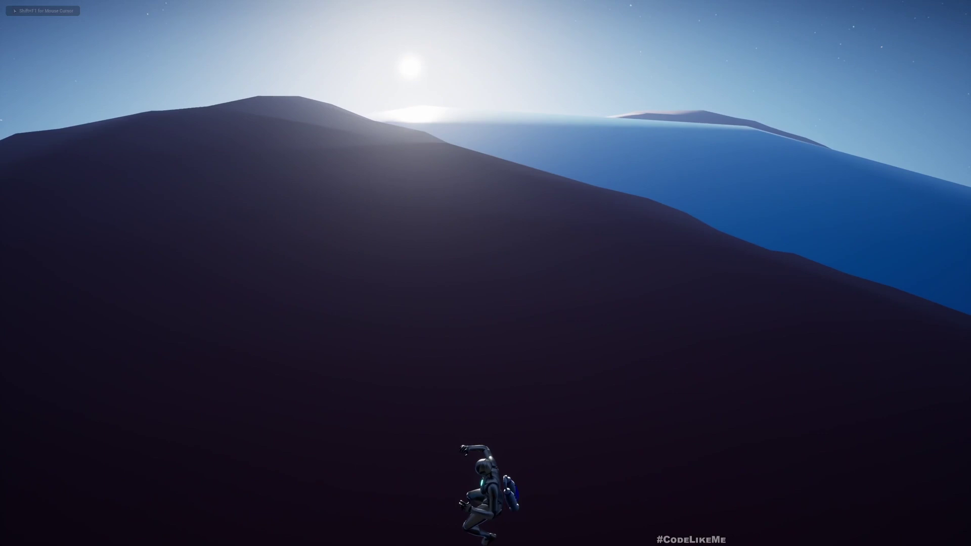
key("shift+F1")
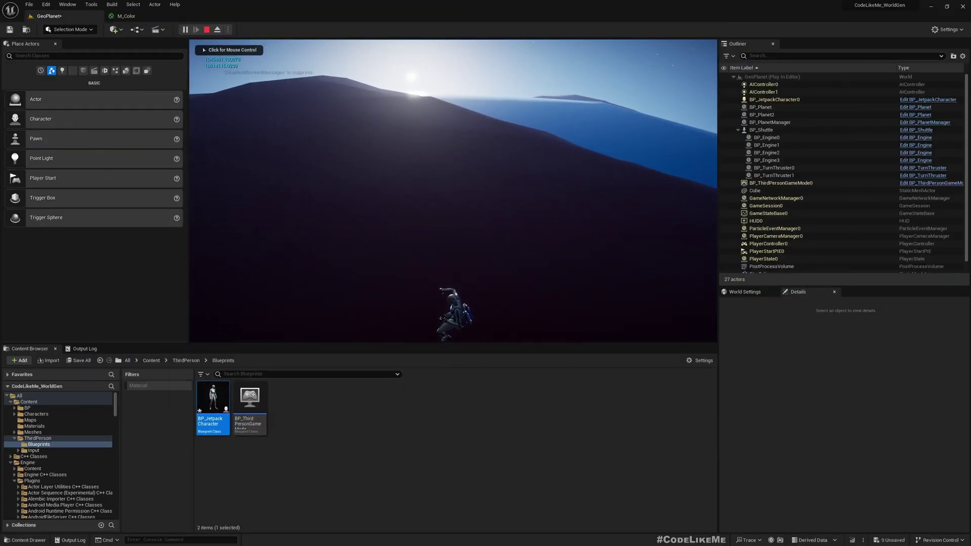
key("F11")
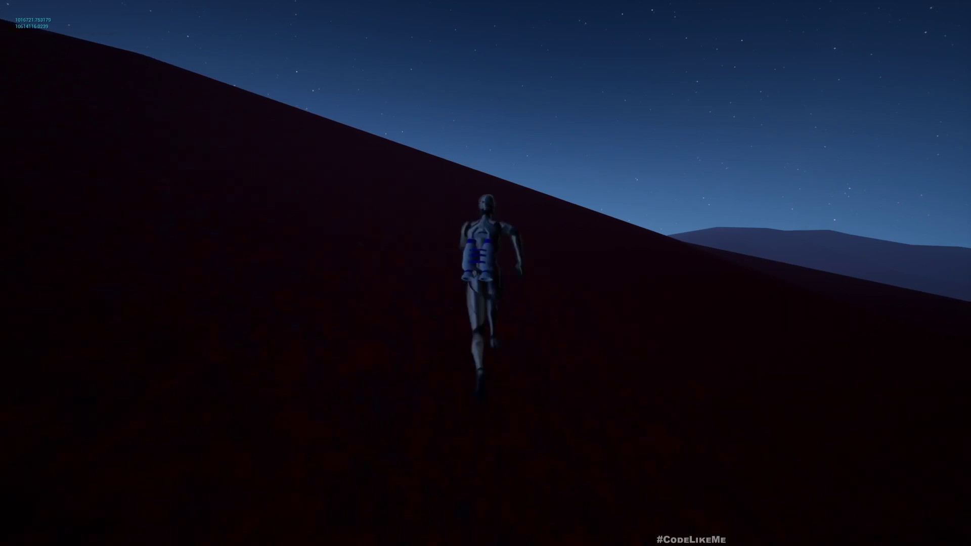
key("a")
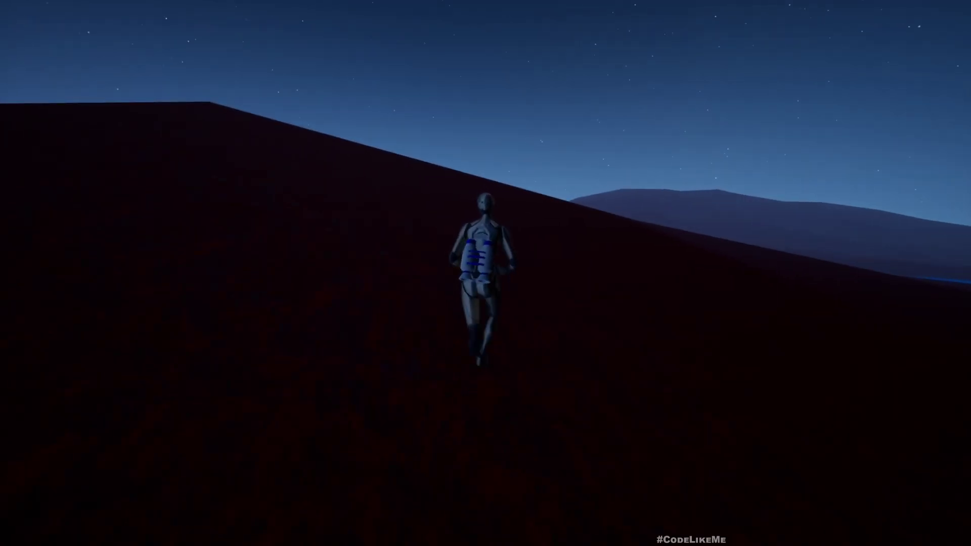
key("Escape")
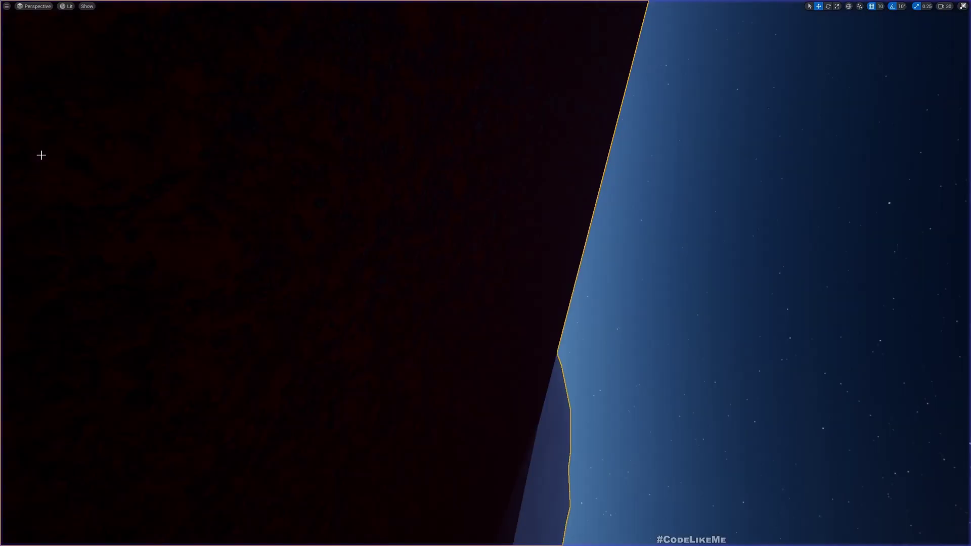
- Frame BP_Planet and fly away from it to view both planets together in space
key("f")
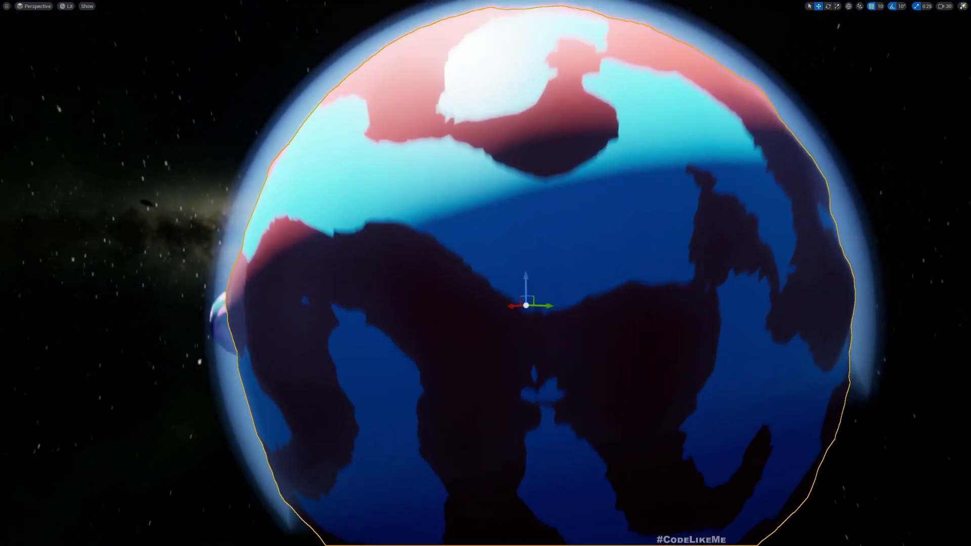
key("e")
right_click_drag(485, 273, 485, 319)
key("w")
key("a")
key("s")
key("s")
key("d")
key("s")
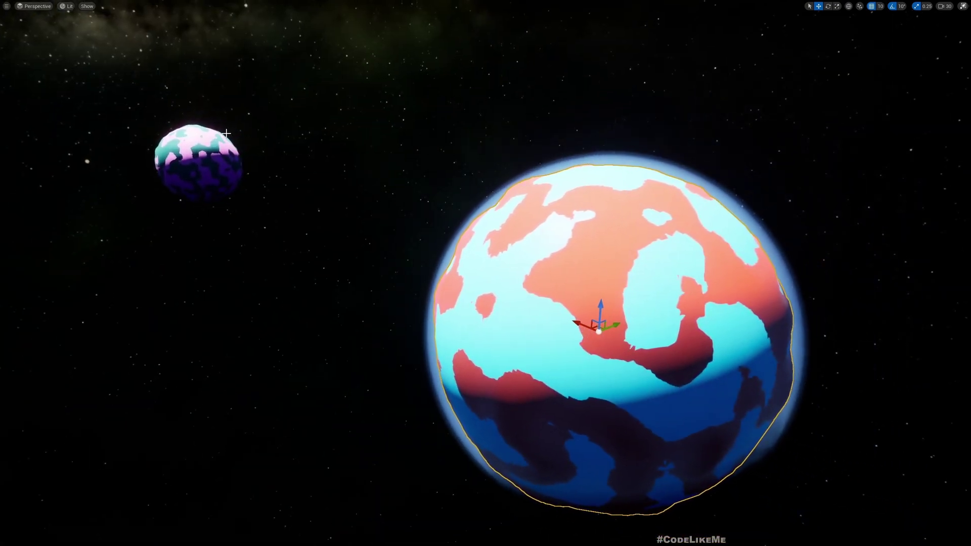
- Restore the normal editor layout, inspect BP_Planet2's properties, and select BP_Planet for comparison
key("F11")
left_click(303, 118)
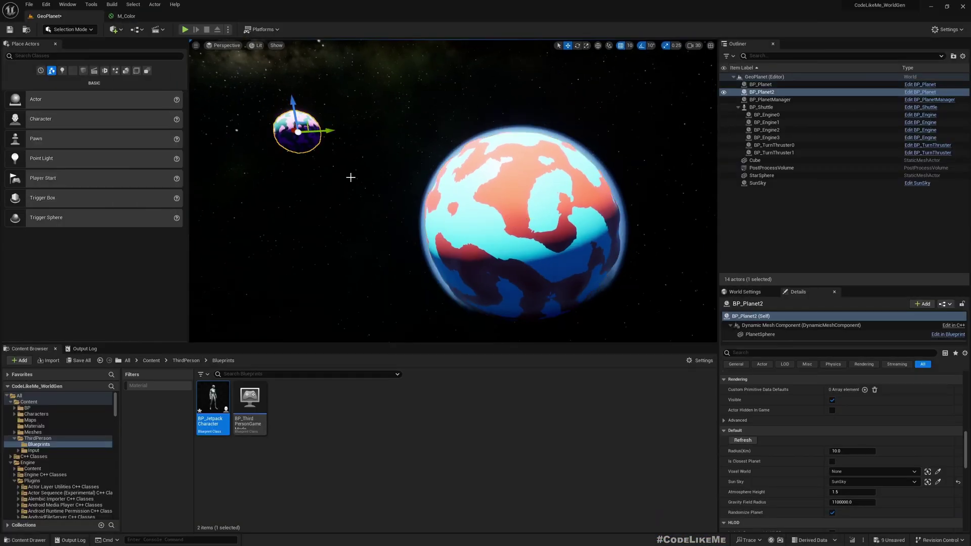
scroll(791, 455, "down", 6)
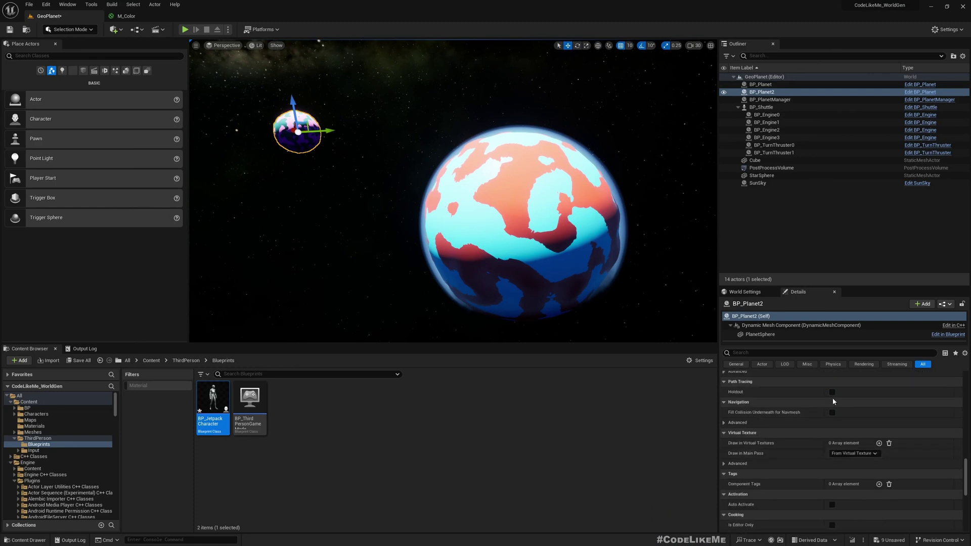
scroll(809, 482, "up", 5)
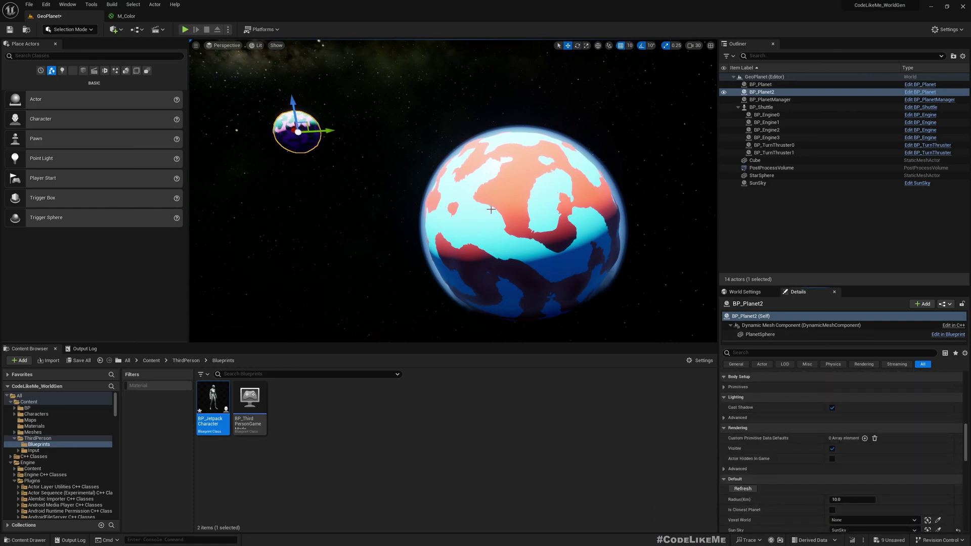
left_click(617, 286)
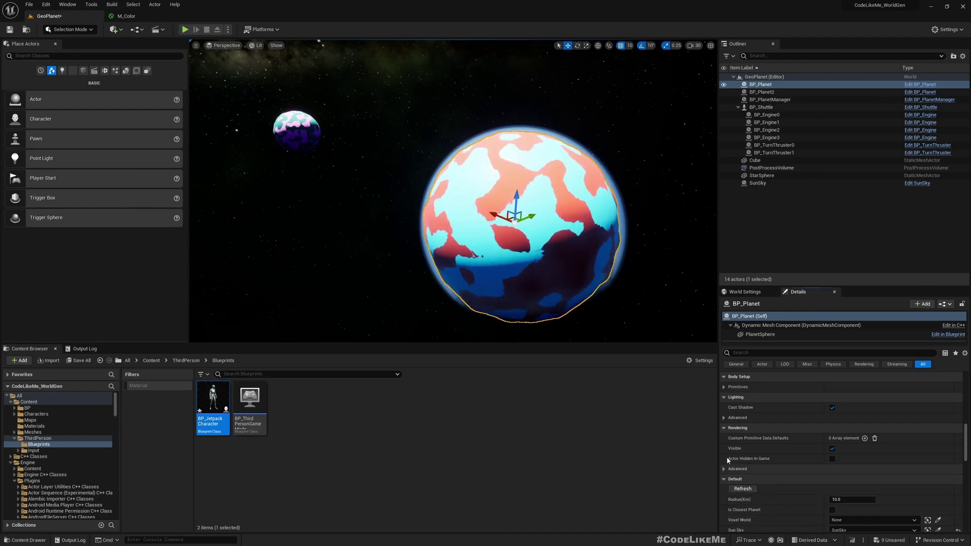
left_click(425, 113)
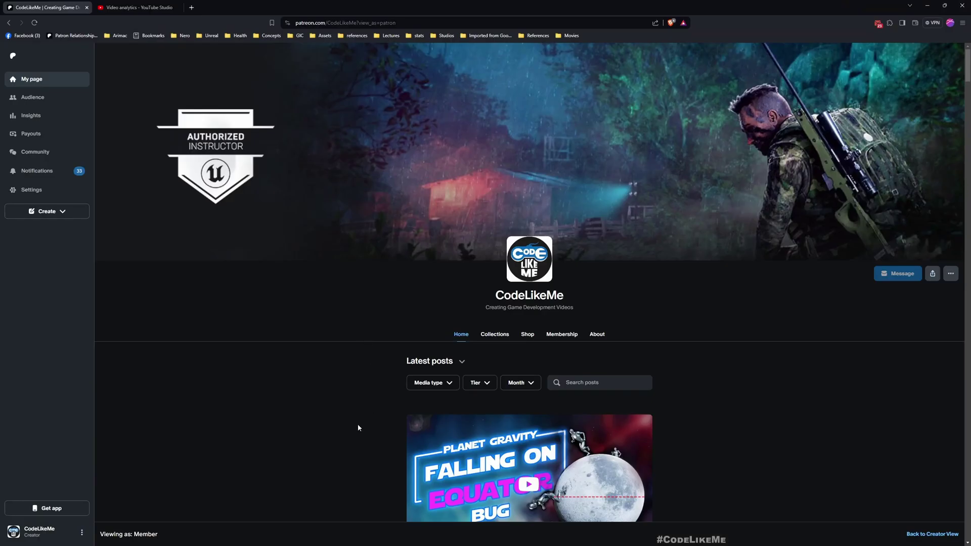
- Look through the CodeLikeMe Patreon page in the browser for the tutorial posts and their project files
scroll(310, 426, "down", 3)
scroll(306, 422, "down", 10)
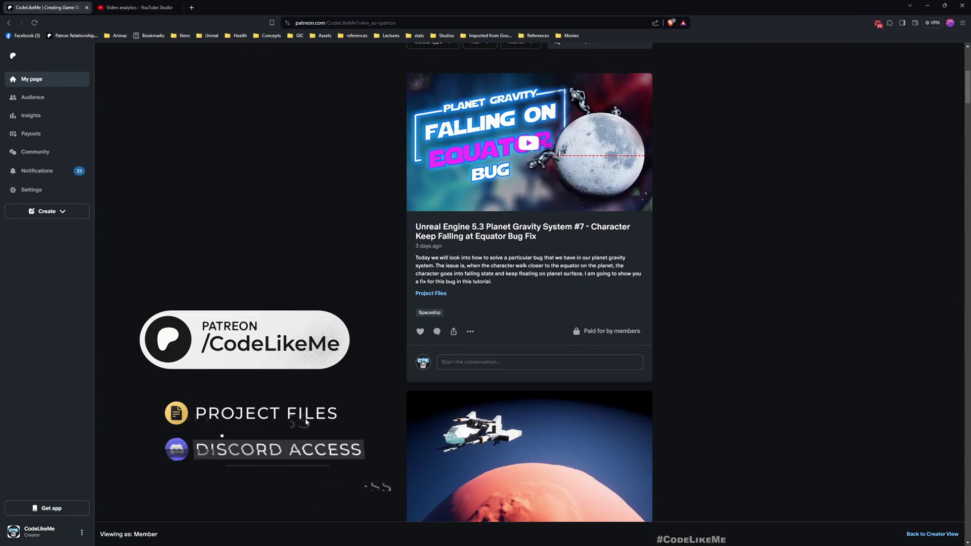
scroll(302, 426, "down", 15)
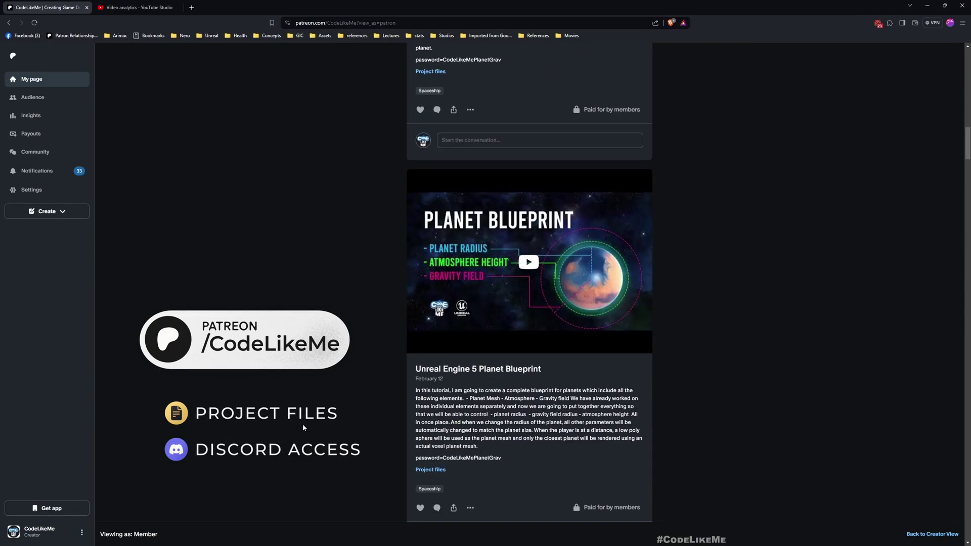
scroll(302, 428, "down", 15)
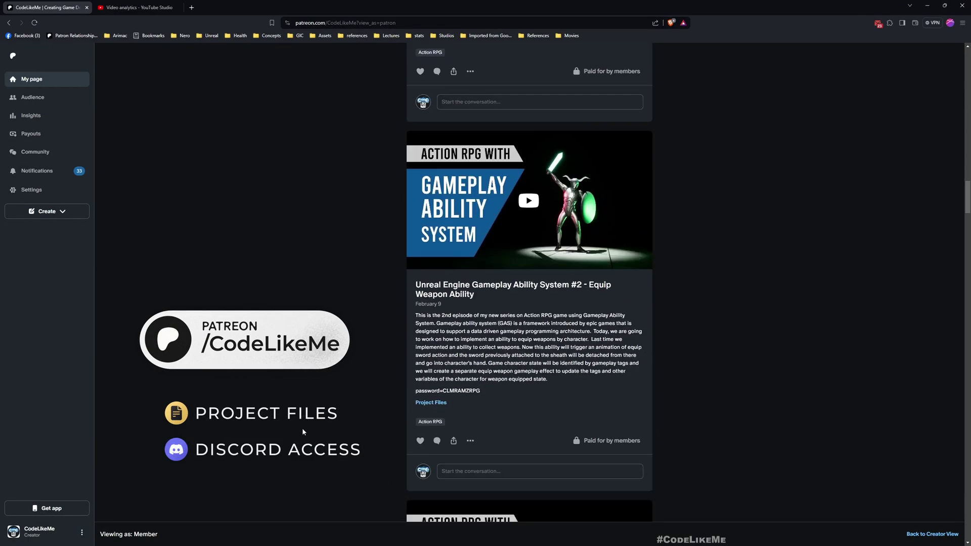
scroll(302, 436, "down", 15)
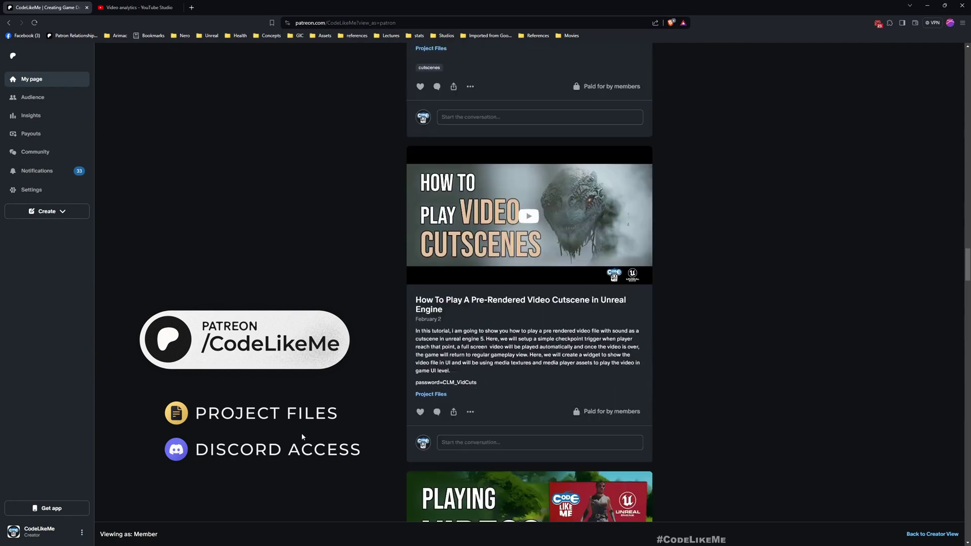
scroll(302, 436, "down", 15)
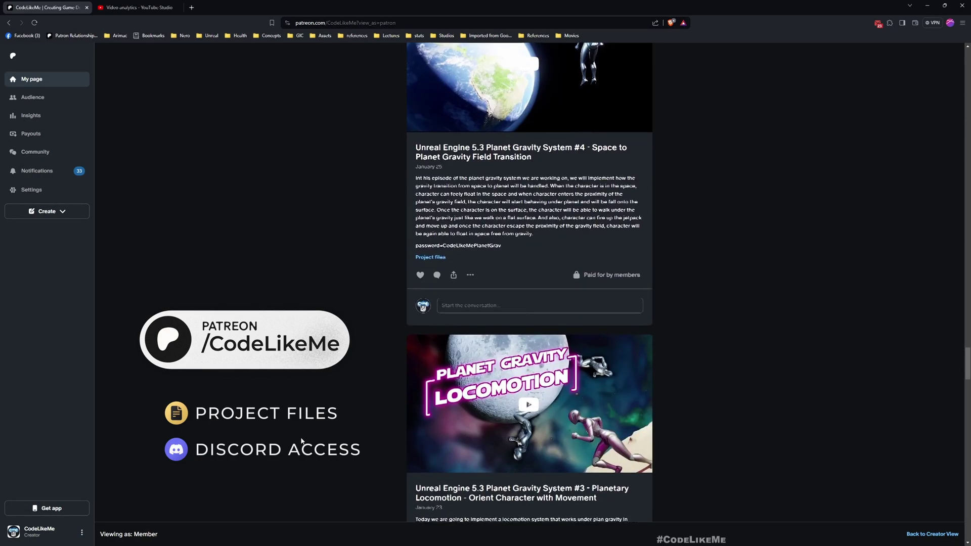
scroll(302, 441, "down", 8)
scroll(302, 444, "down", 15)
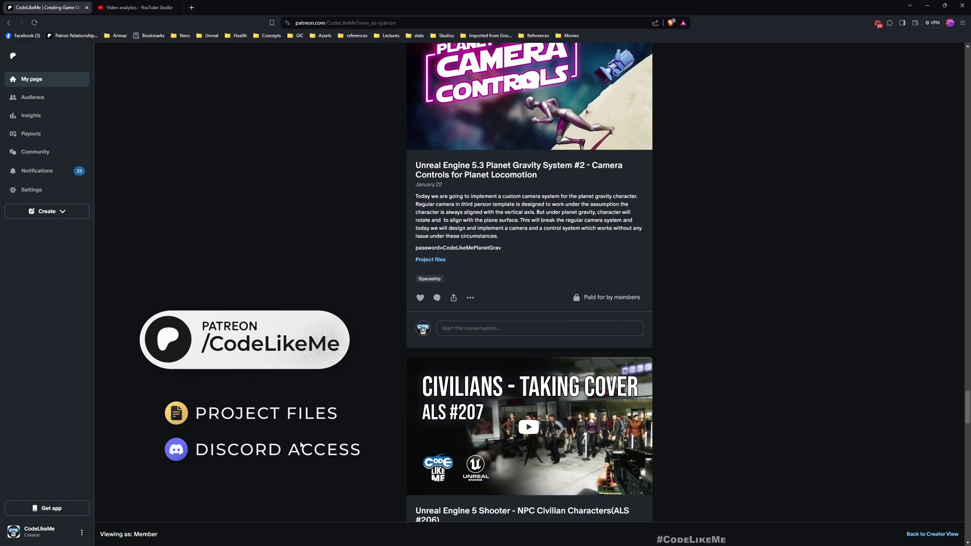
scroll(302, 445, "down", 15)
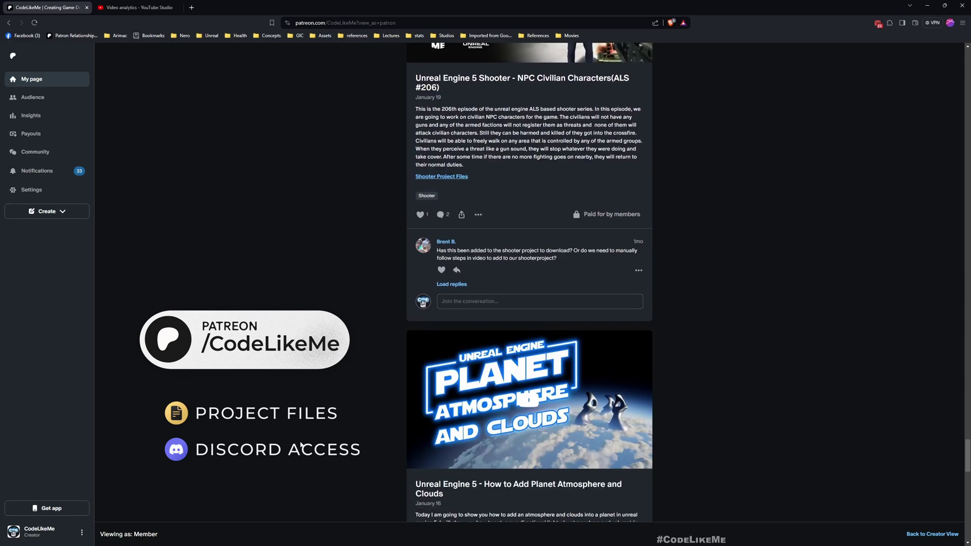
scroll(301, 445, "down", 12)
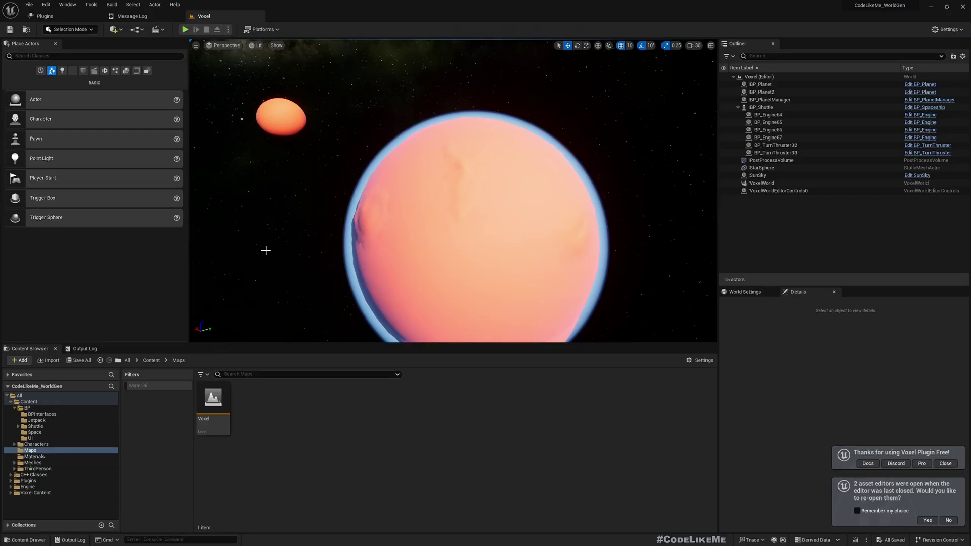
- View both planets in the Voxel level from farther away and select the VoxelWorld planet
right_click_drag(266, 250, 238, 259)
key("s")
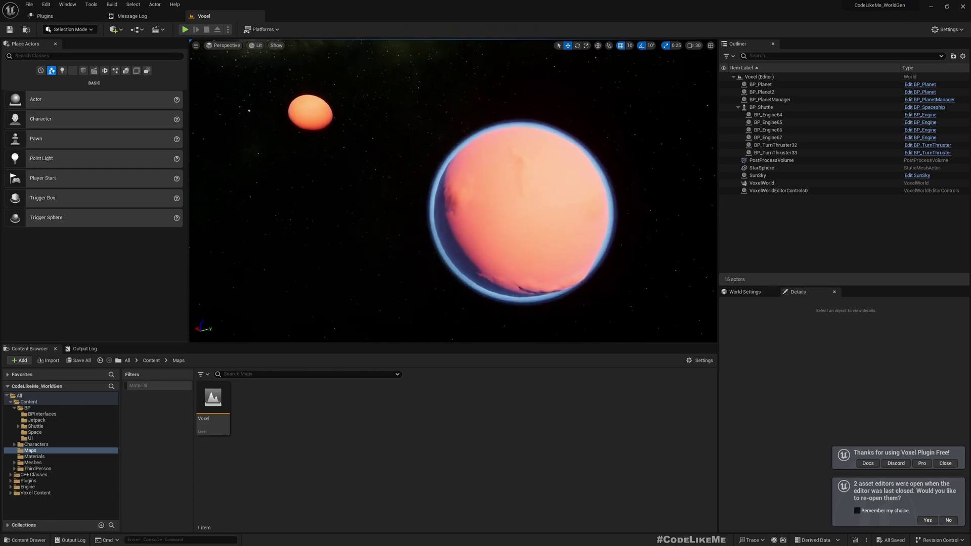
mouse_move(535, 276)
right_mouse_down()
mouse_move(536, 250)
mouse_move(535, 276)
right_mouse_up()
key("w")
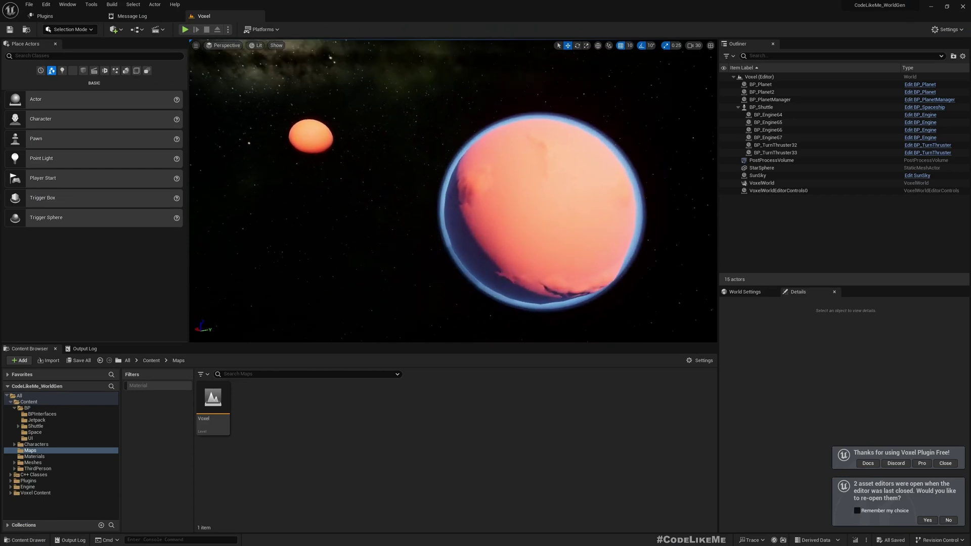
left_click(501, 205)
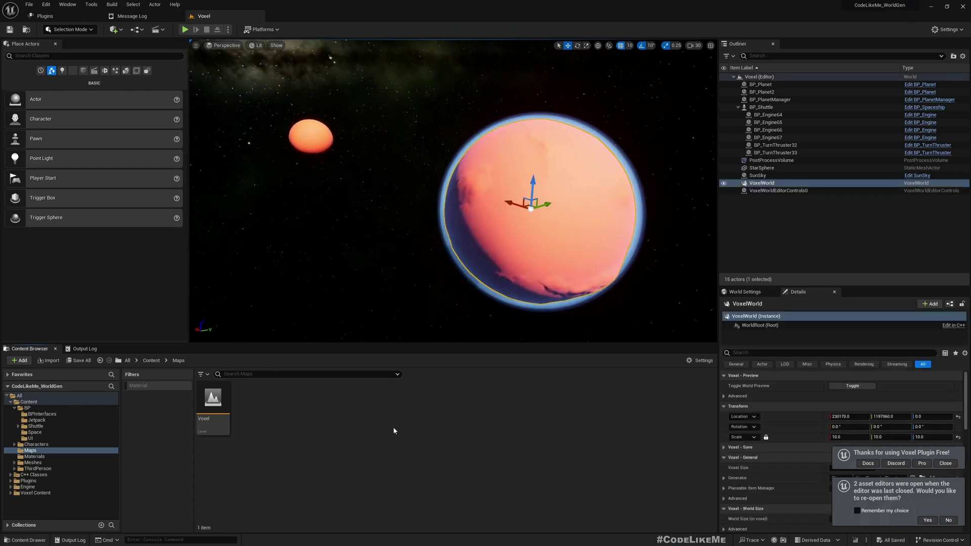
- Duplicate the Voxel level as DynamicMeshPlanets, open the copy, and save it
left_click(201, 409)
key("ctrl+d")
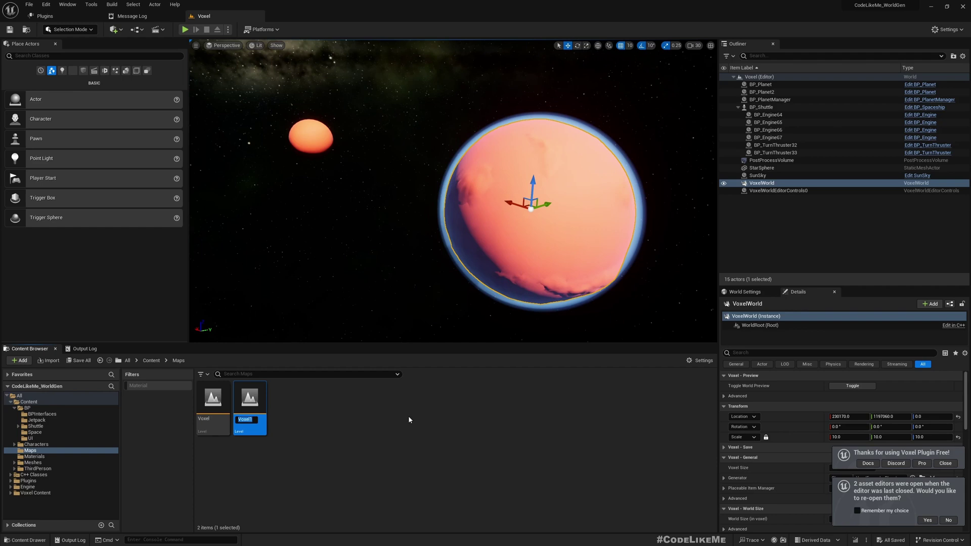
type("DynamicM")
type("eshPlanets")
key("Return")
key("Return")
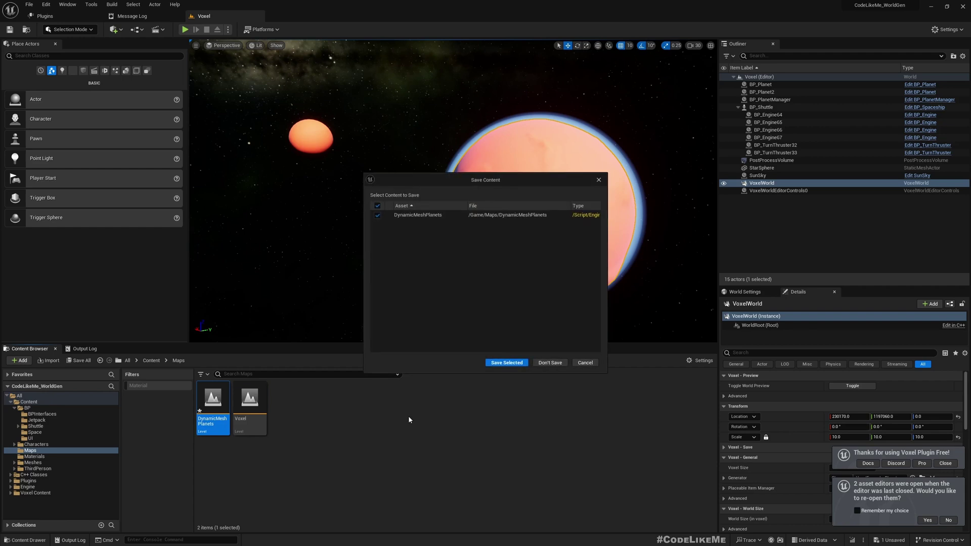
key("Return")
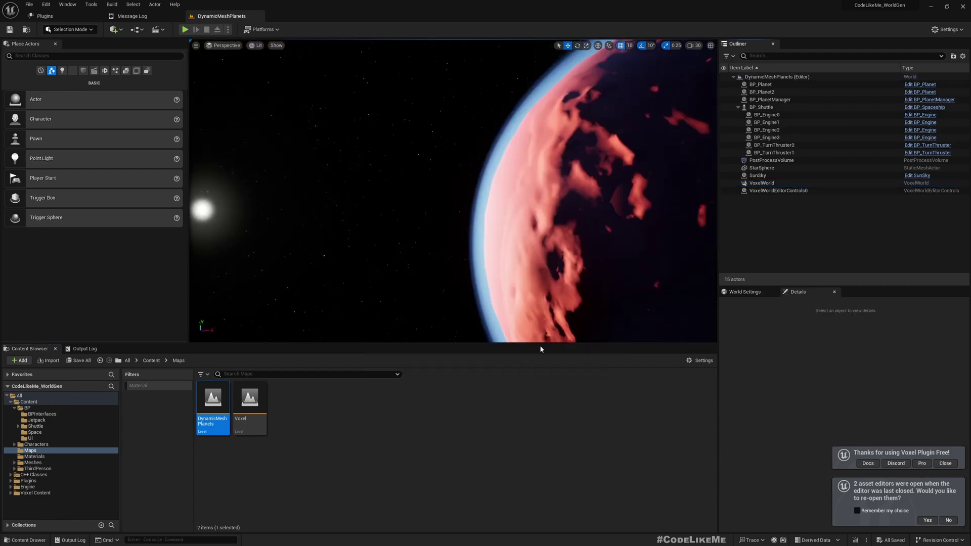
- Delete the VoxelWorld actor from the DynamicMeshPlanets level, accepting the broken references, and view the remaining planet
left_click(774, 184)
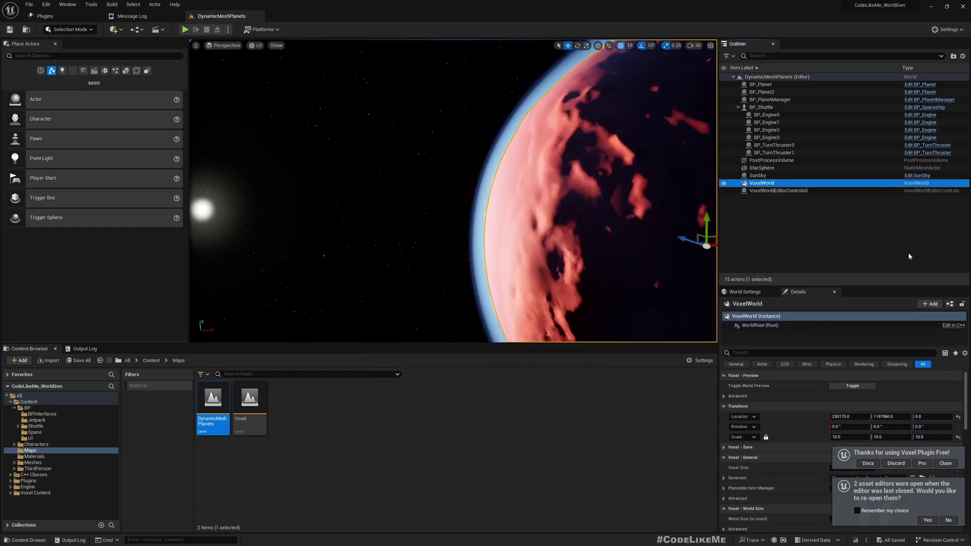
key("Delete")
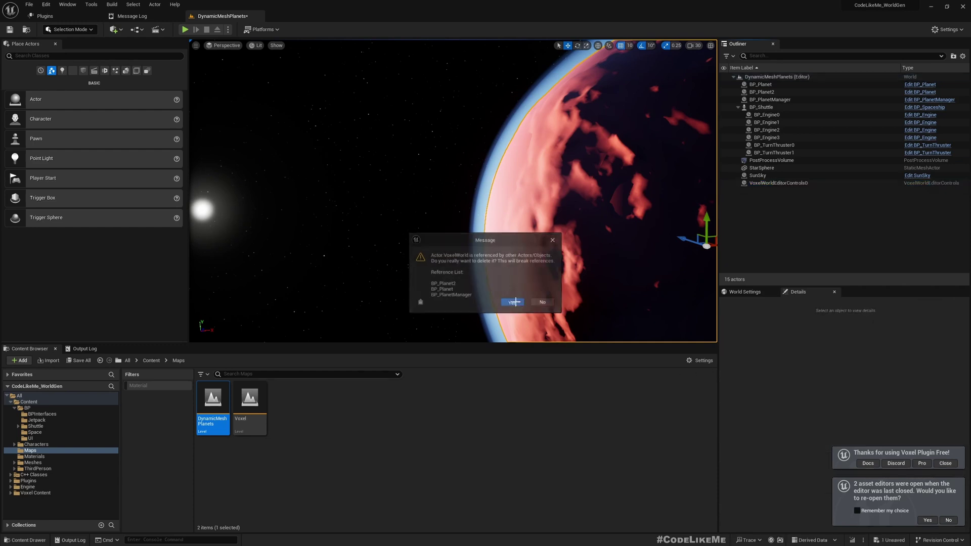
left_click(513, 302)
right_click_drag(511, 303, 509, 295)
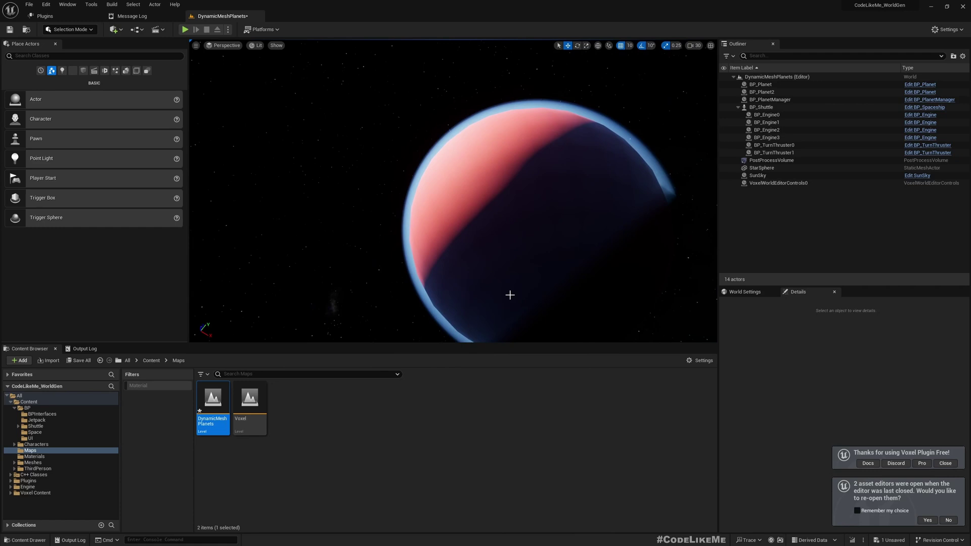
left_click(771, 100)
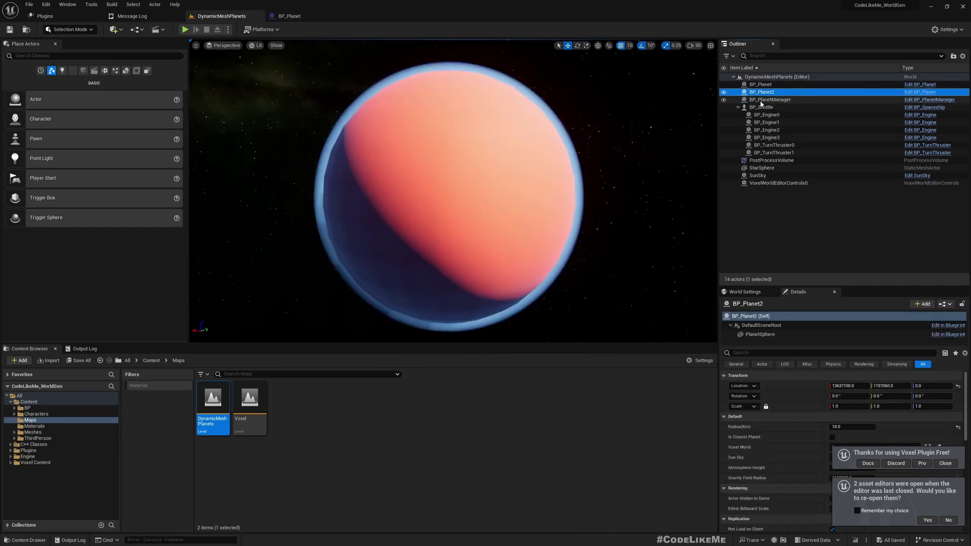
key("Delete")
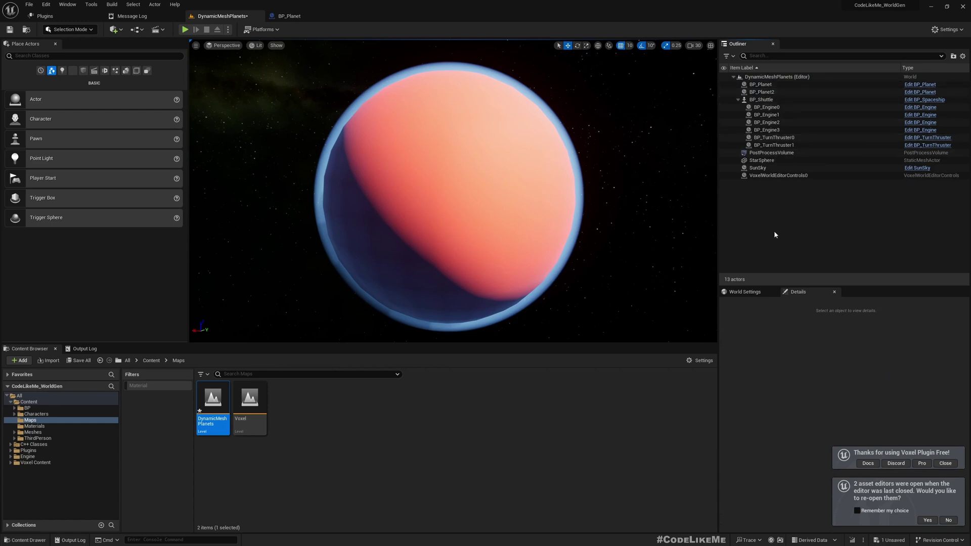
key("ctrl+z")
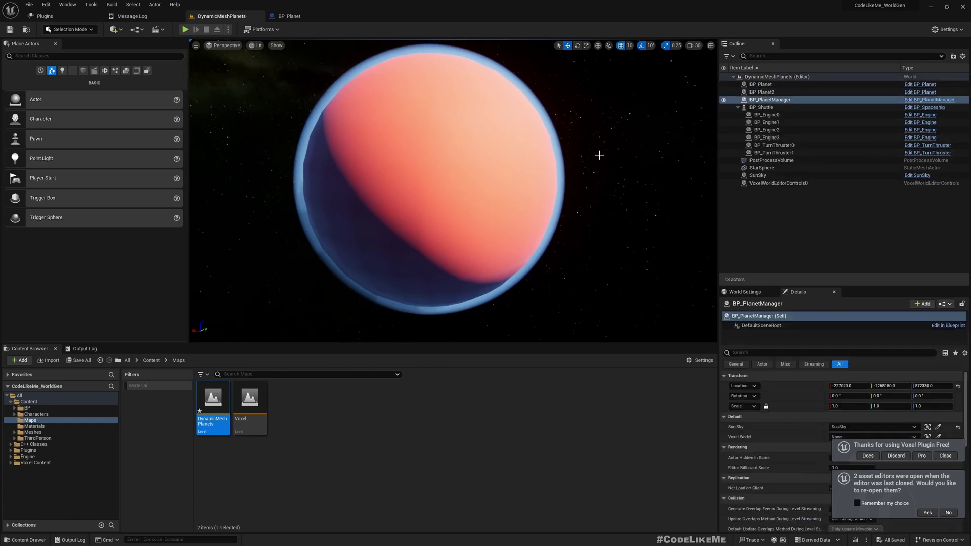
- Locate the BP_Planet actor's blueprint in the project's Space folder and duplicate it as BP_Planet_Voxel
right_click_drag(600, 155, 548, 138)
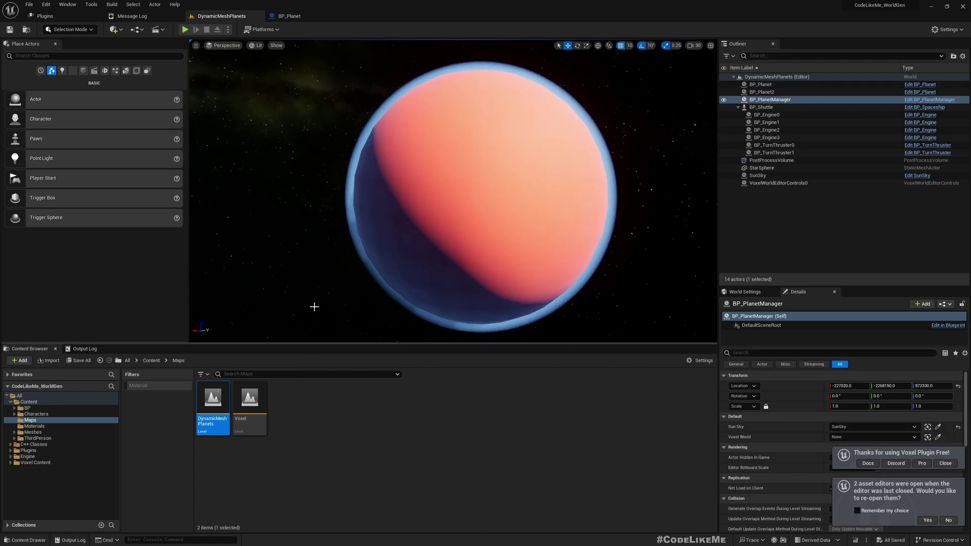
left_click(526, 169)
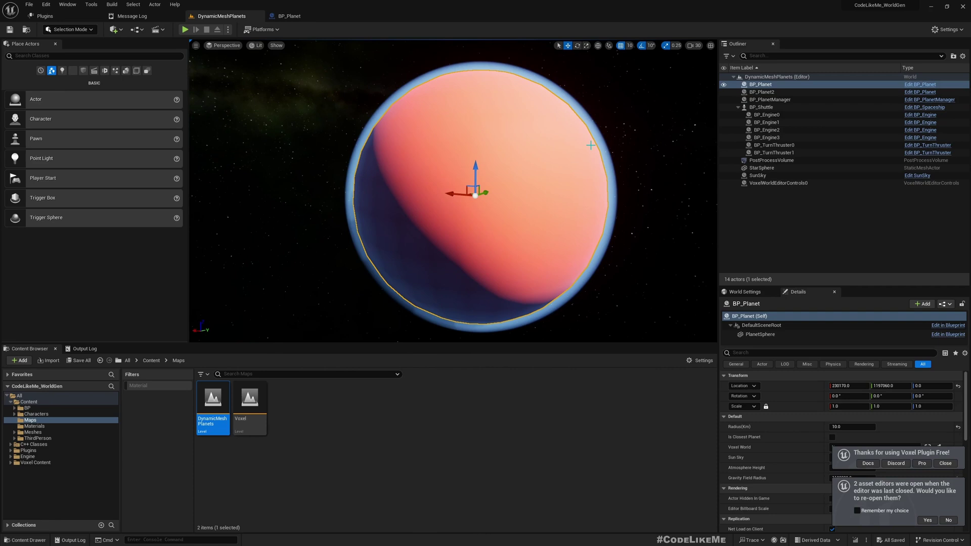
right_click(763, 85)
left_click(784, 99)
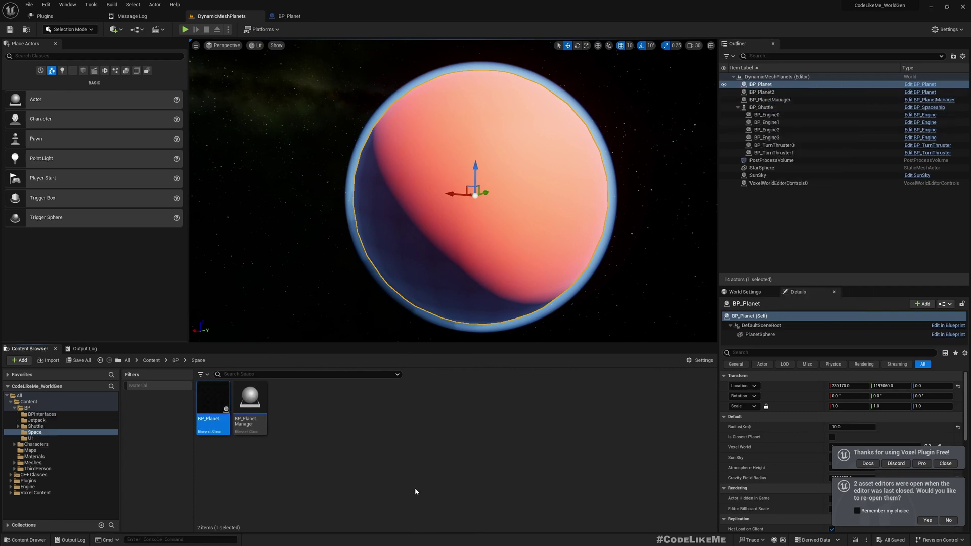
left_click(226, 411)
key("ctrl+d")
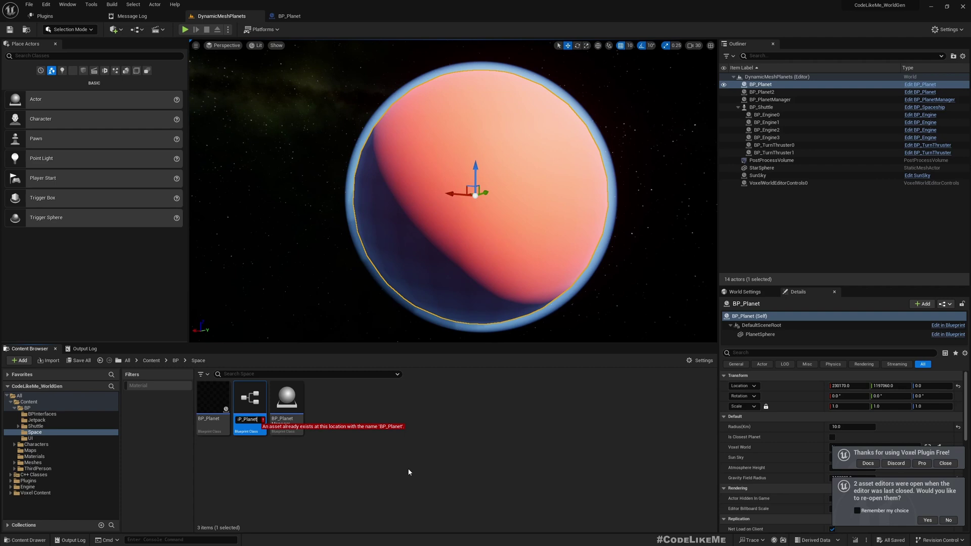
type("_Voxel")
key("Return")
- Open the original BP_Planet blueprint and inspect its PlanetSphere component in the blueprint's viewport
left_click(217, 396)
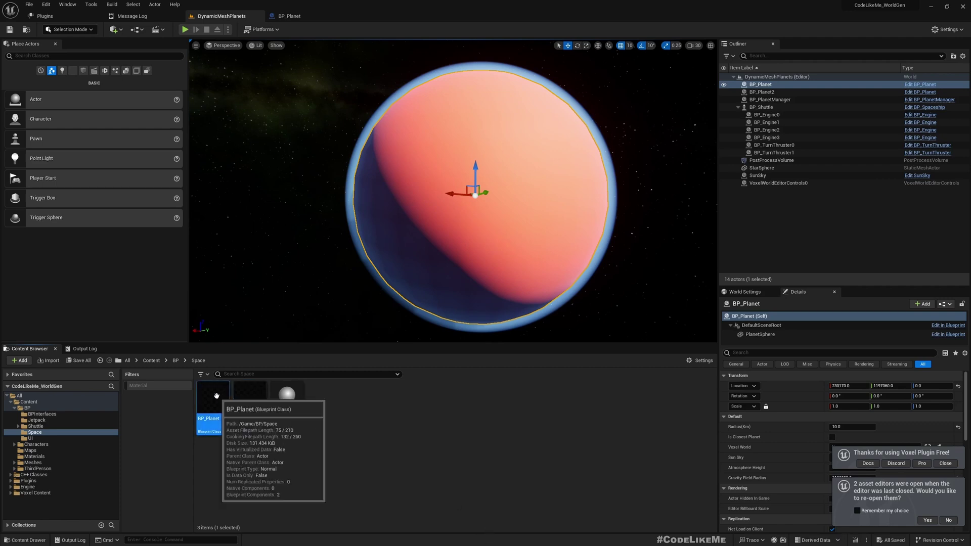
double_click(216, 396)
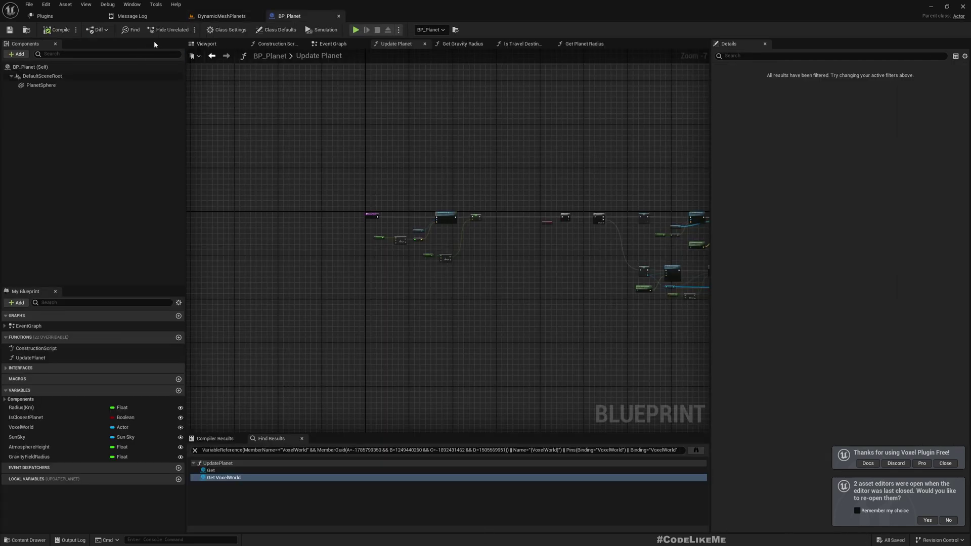
left_click_drag(203, 44, 330, 44)
right_click_drag(438, 185, 439, 185)
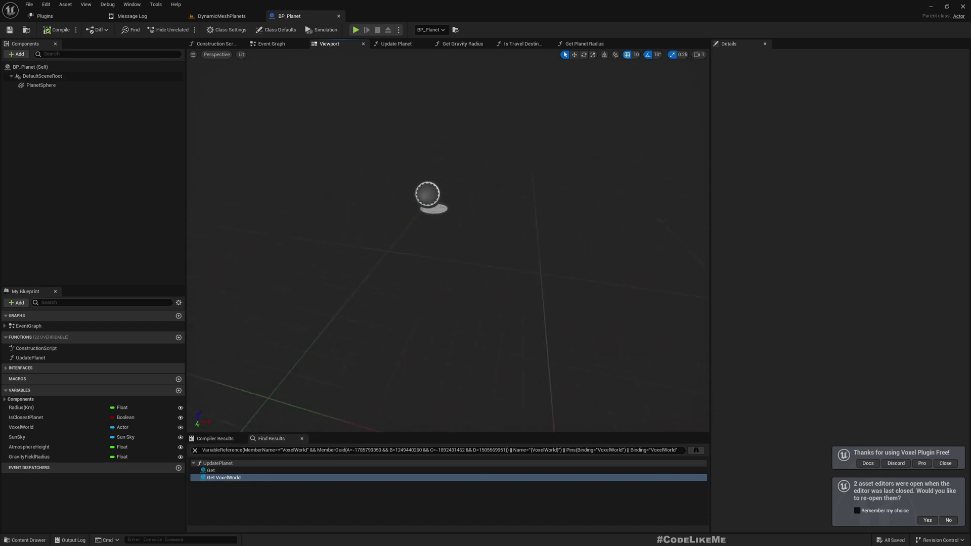
left_click(40, 85)
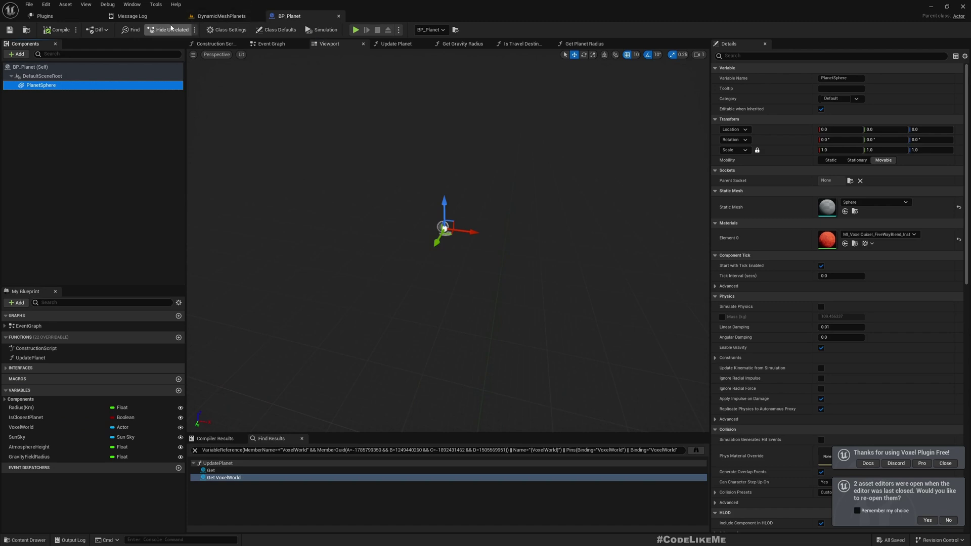
- Find the Geometry Script plugin by searching the editor plugins for "geome" and enable it
left_click(137, 19)
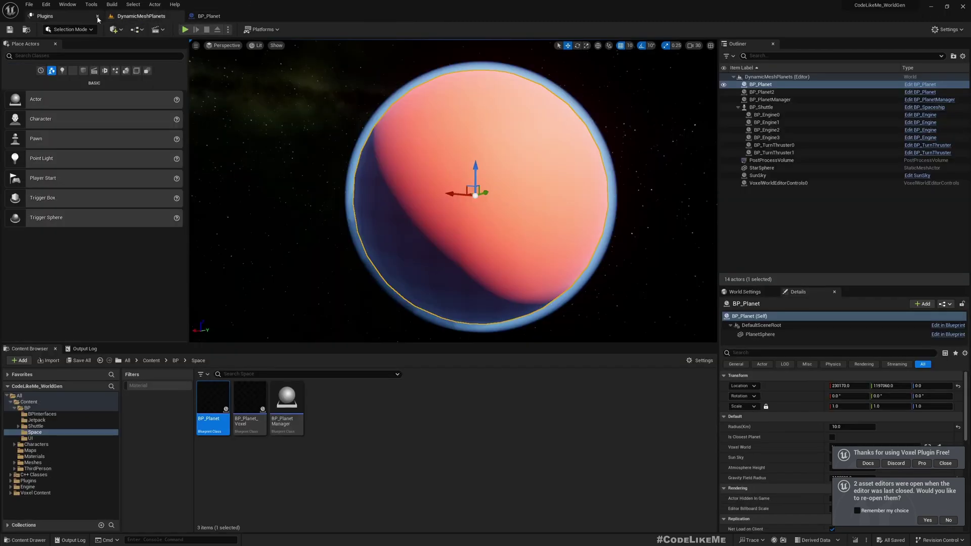
left_click(71, 16)
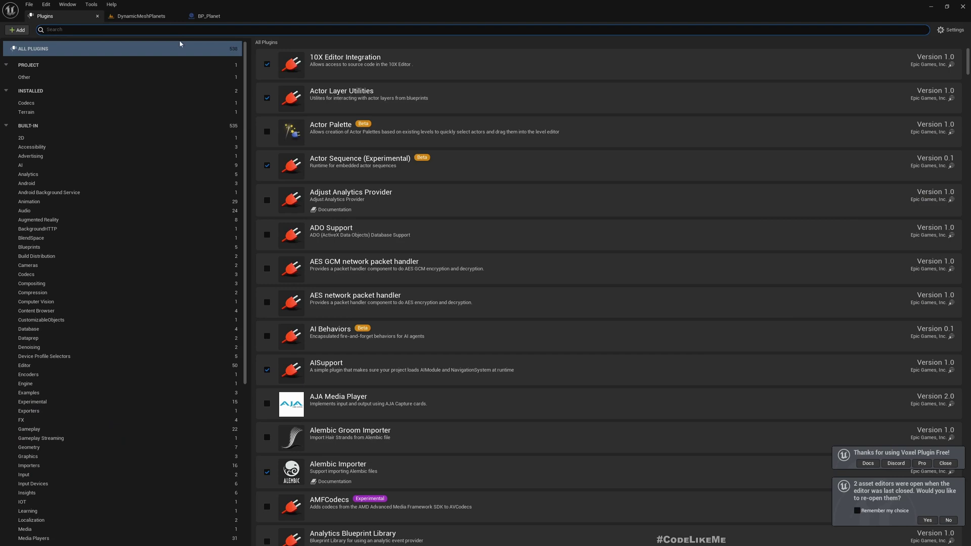
left_click(97, 15)
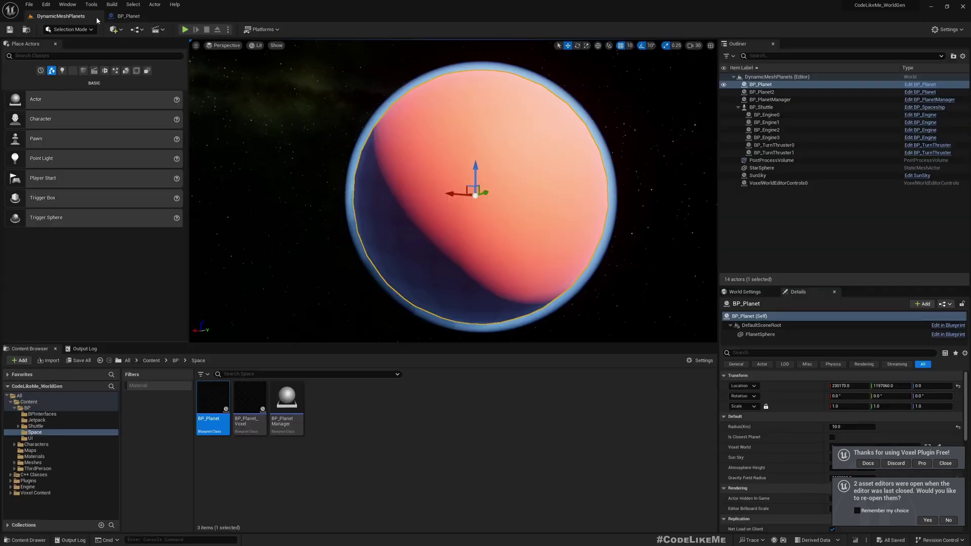
left_click(946, 29)
left_click(901, 70)
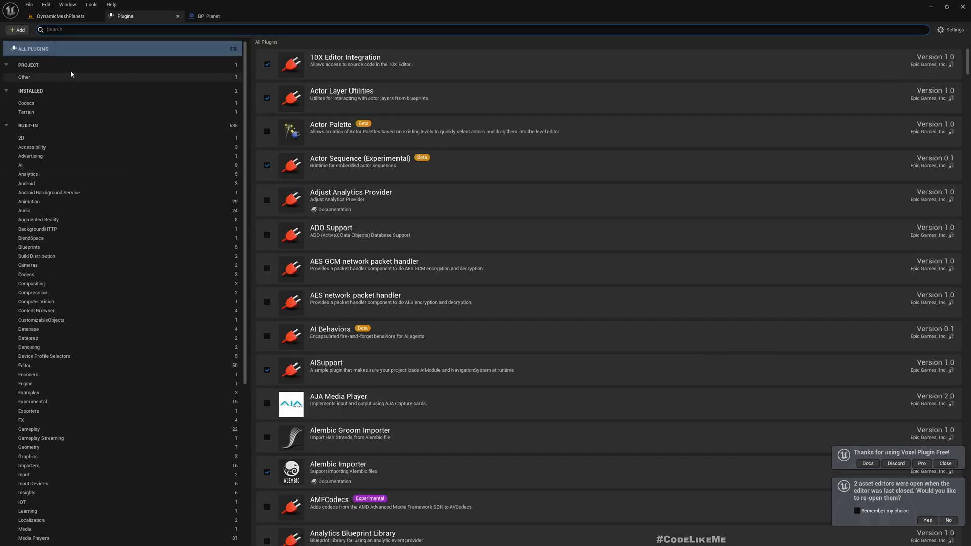
type("ge")
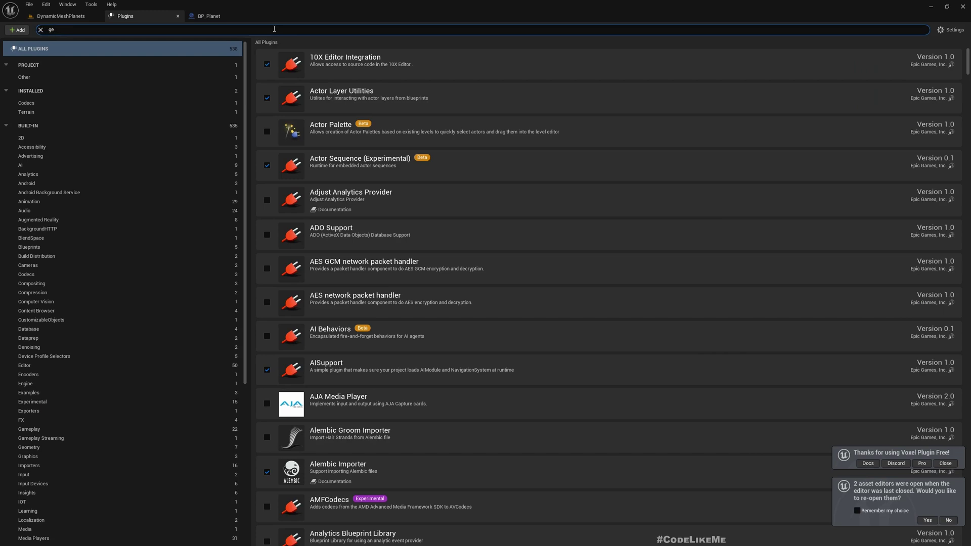
type("ome")
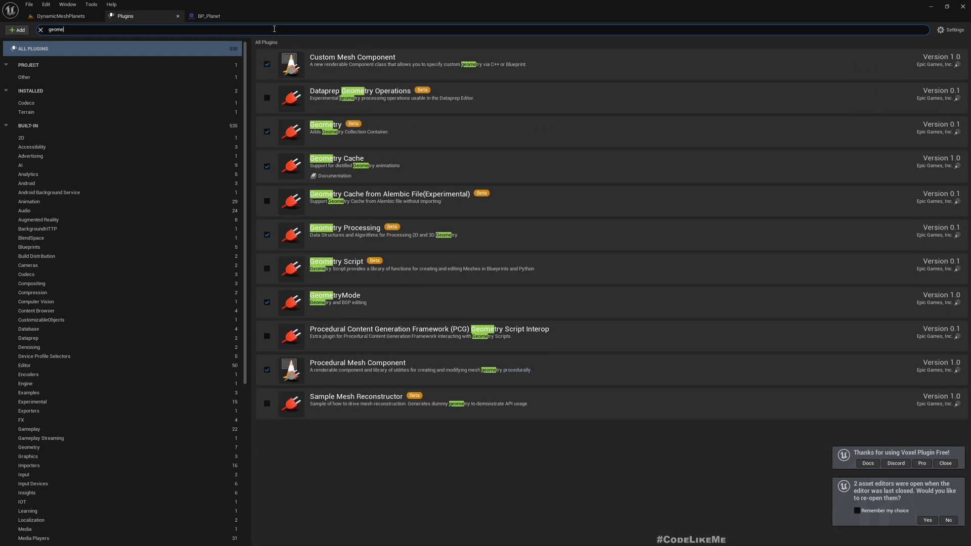
left_click(267, 268)
left_click(551, 292)
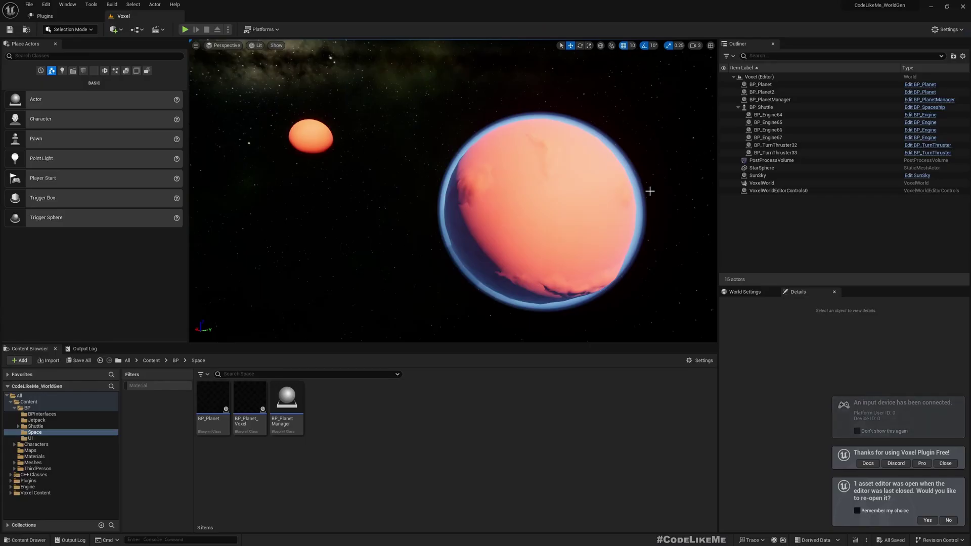
- Reopen the DynamicMeshPlanets level from the Maps folder and select its BP_Planet actor
left_click(552, 218)
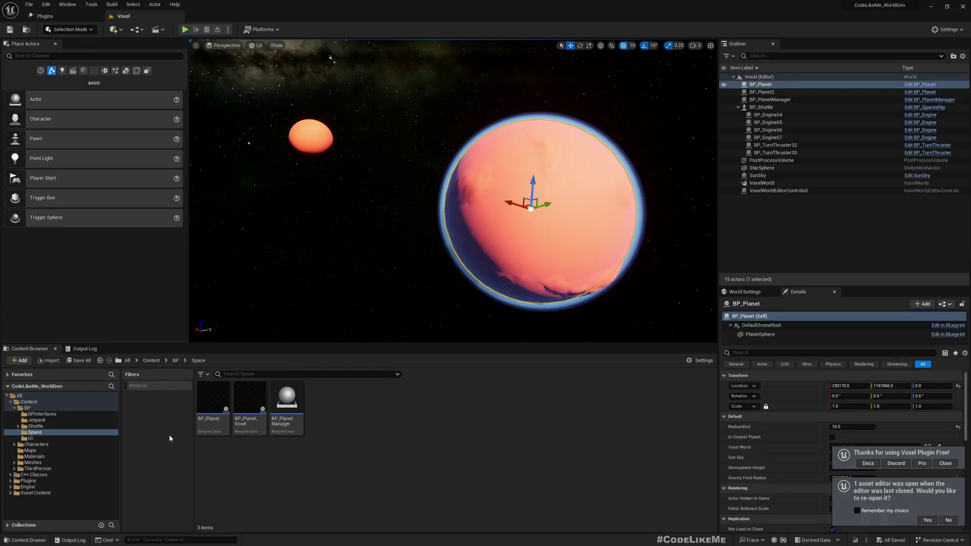
left_click(32, 451)
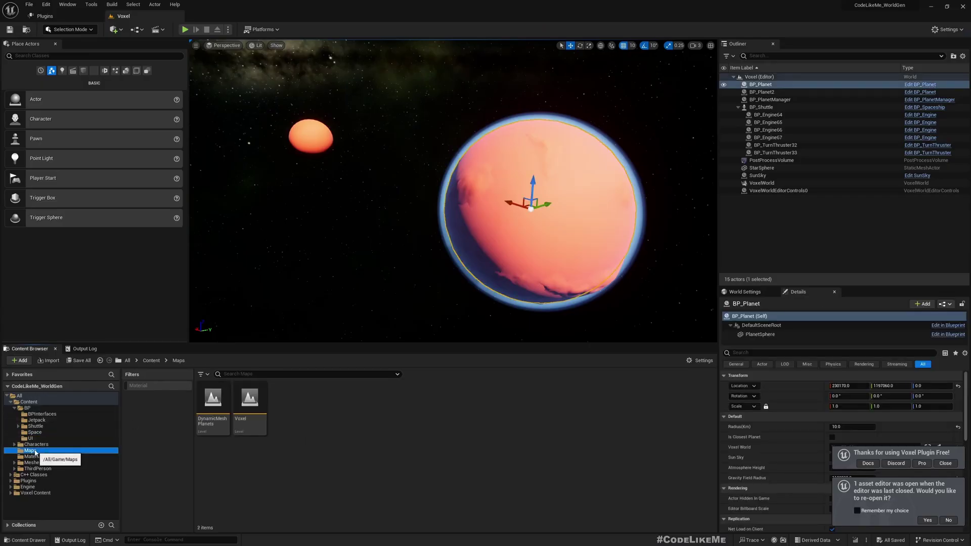
double_click(213, 400)
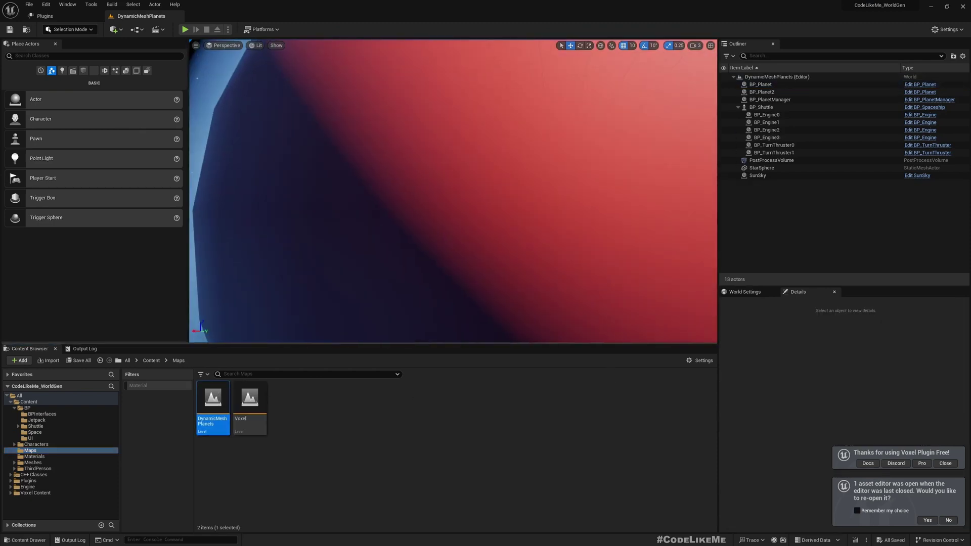
left_click(475, 138)
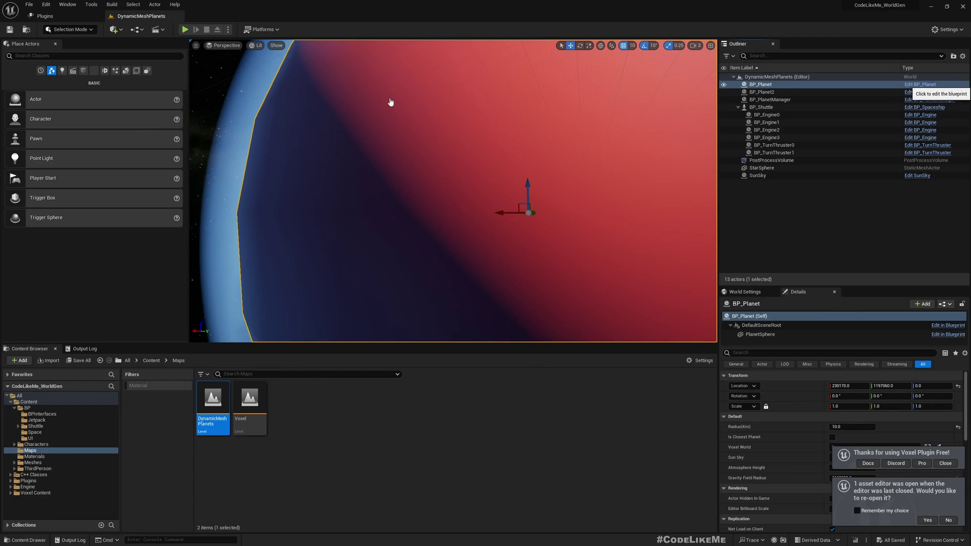
- Open the BP_Planet blueprint and review its Update Planet function and event graph
left_click(933, 85)
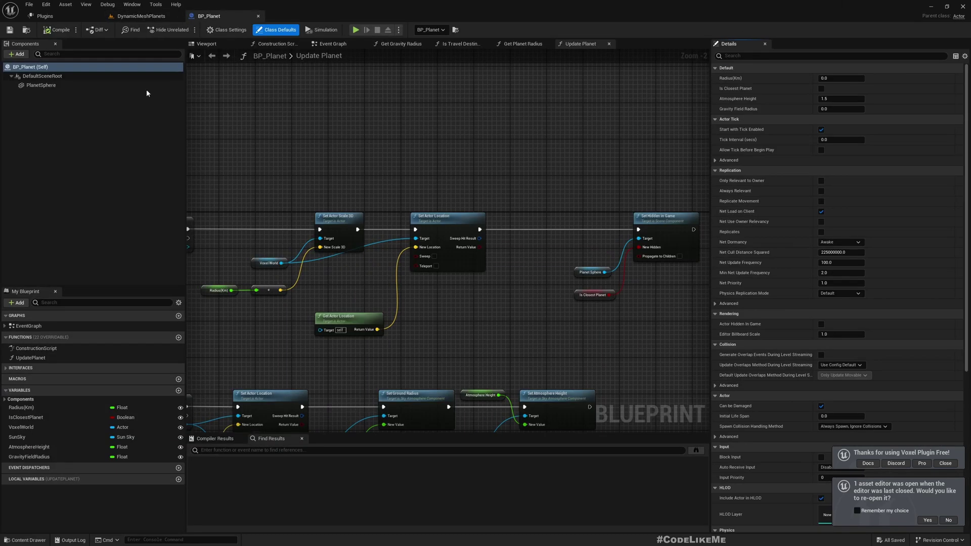
scroll(345, 116, "down", 6)
right_click_drag(254, 99, 437, 144)
scroll(250, 165, "up", 4)
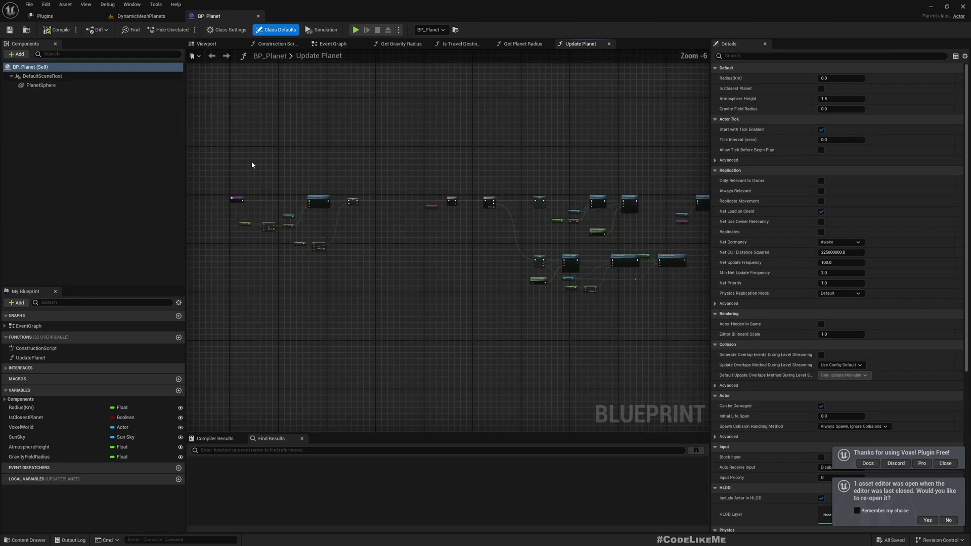
left_click(329, 44)
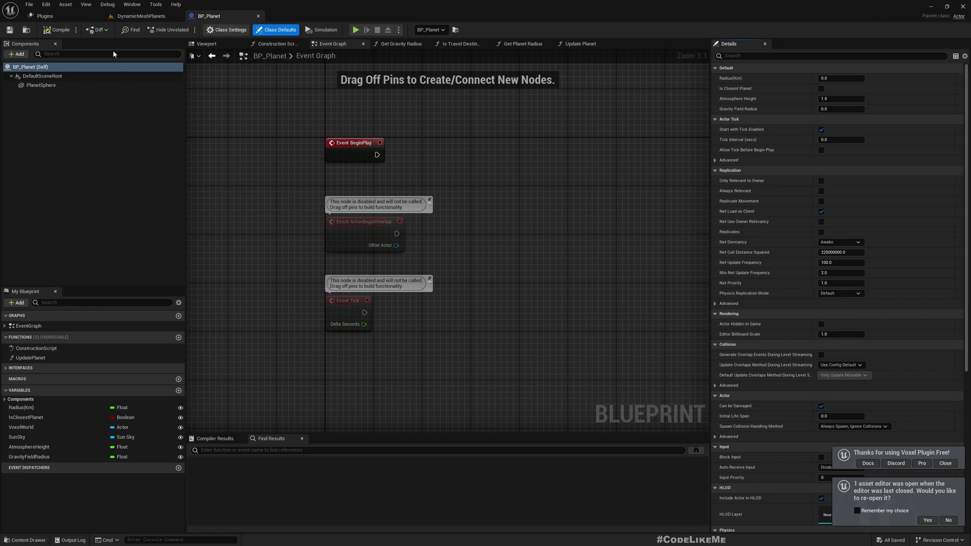
- Change BP_Planet's parent class to GeneratedDynamicMeshActor, compile the blueprint, and return to the DynamicMeshPlanets level
left_click(225, 29)
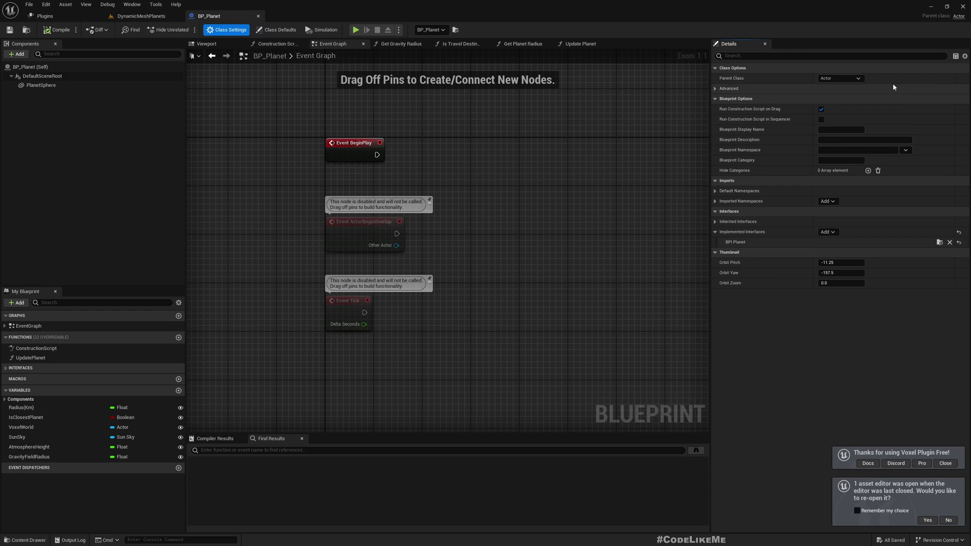
left_click(832, 79)
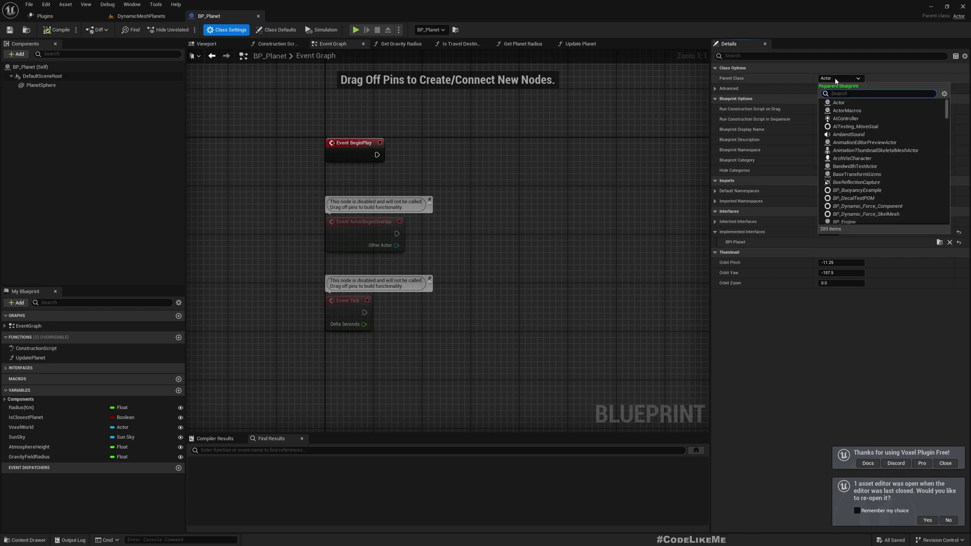
type("ge")
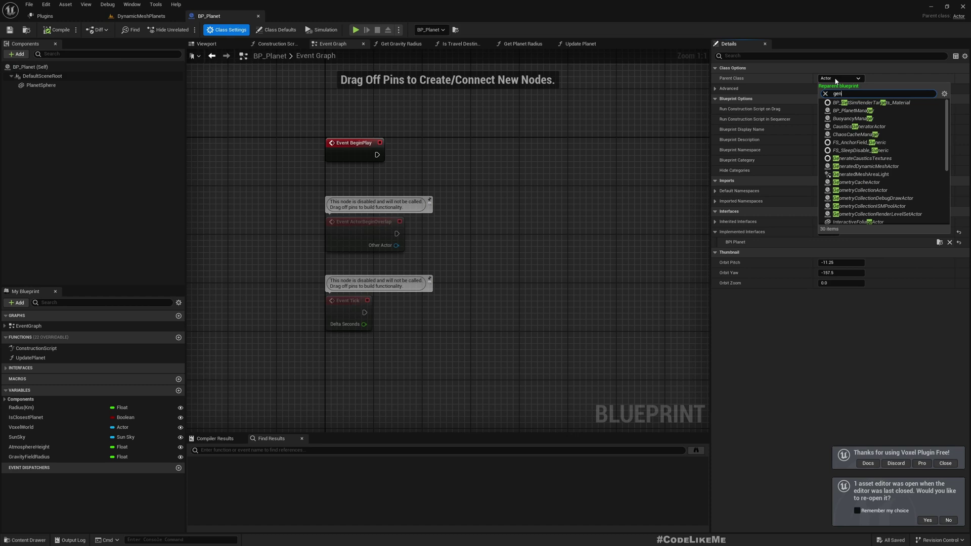
type("nerated")
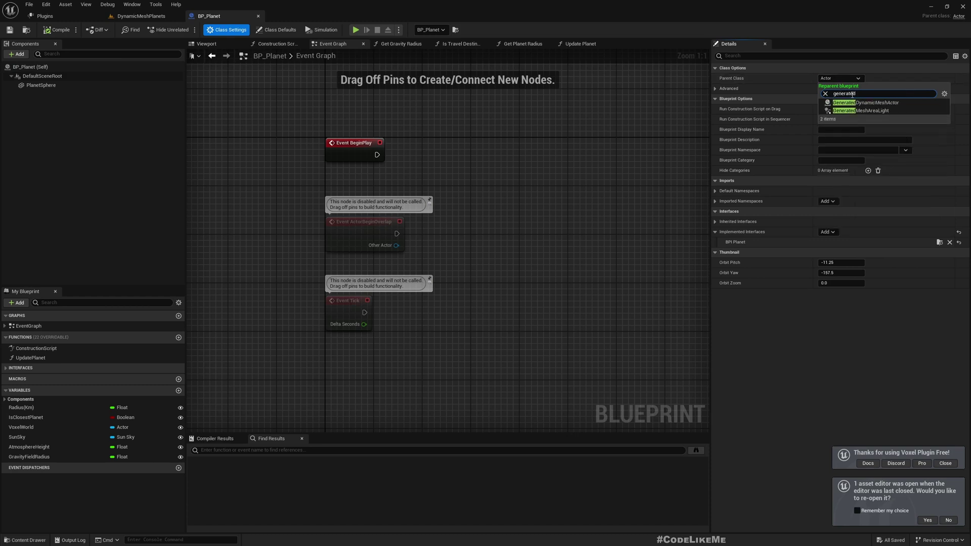
left_click(861, 103)
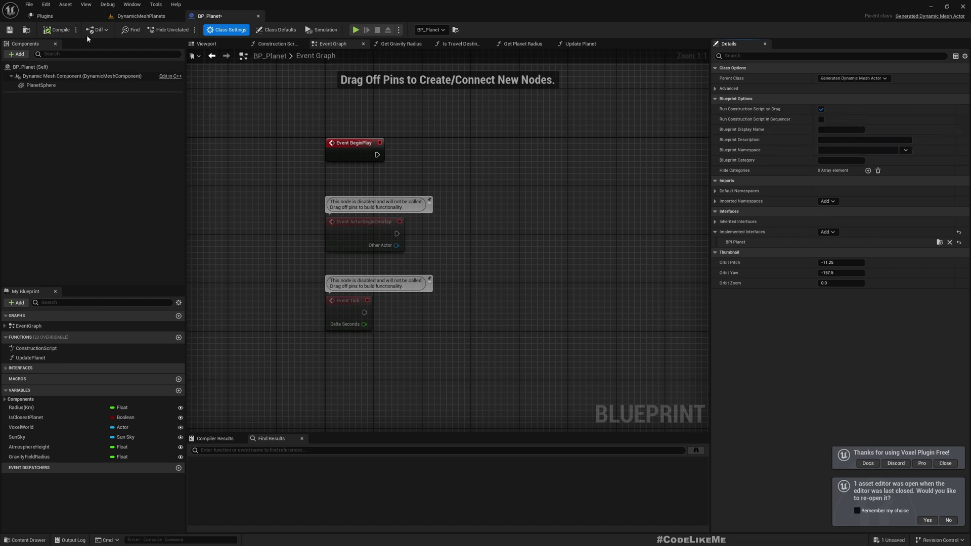
left_click(52, 30)
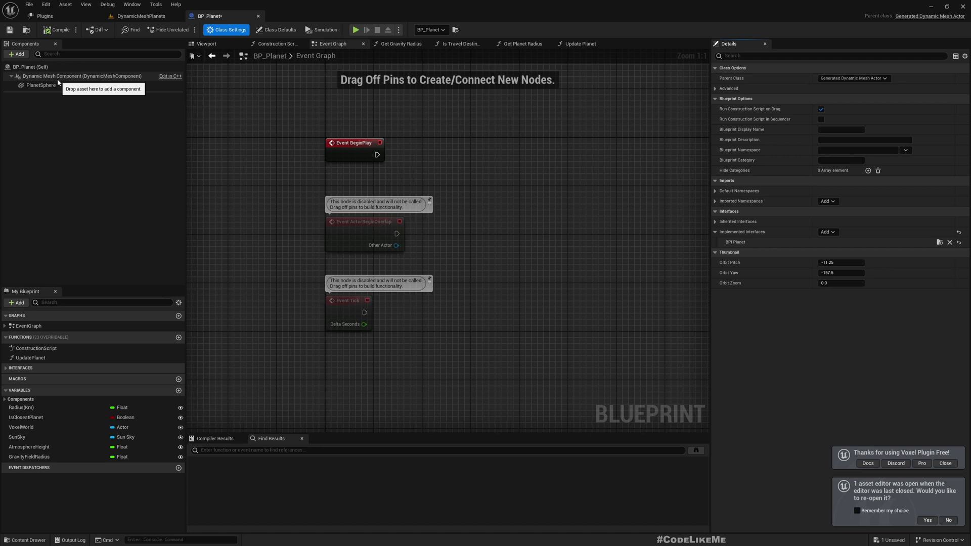
left_click(141, 15)
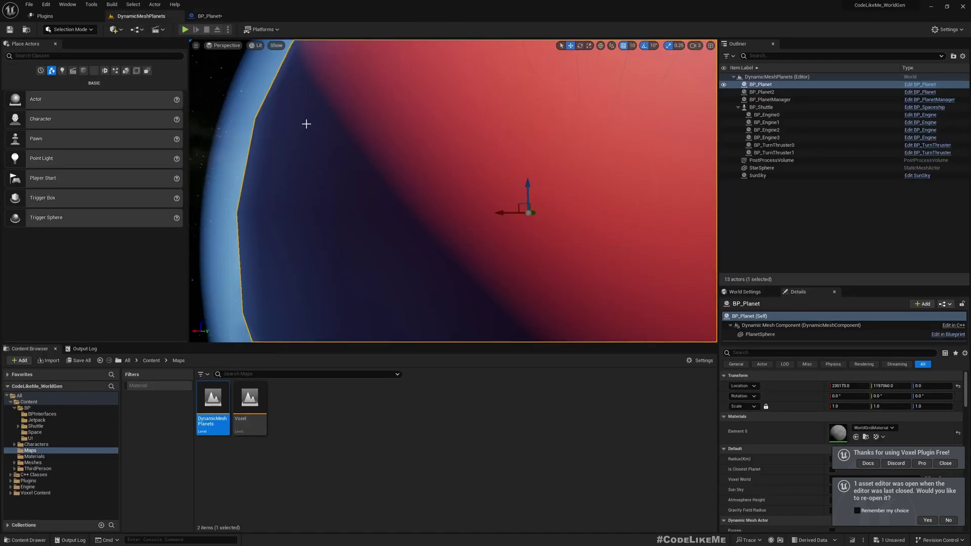
- Return to the BP_Planet blueprint and inspect the PlanetSphere component's properties
right_click_drag(451, 144, 470, 146)
scroll(451, 144, "up", 3)
left_click(210, 16)
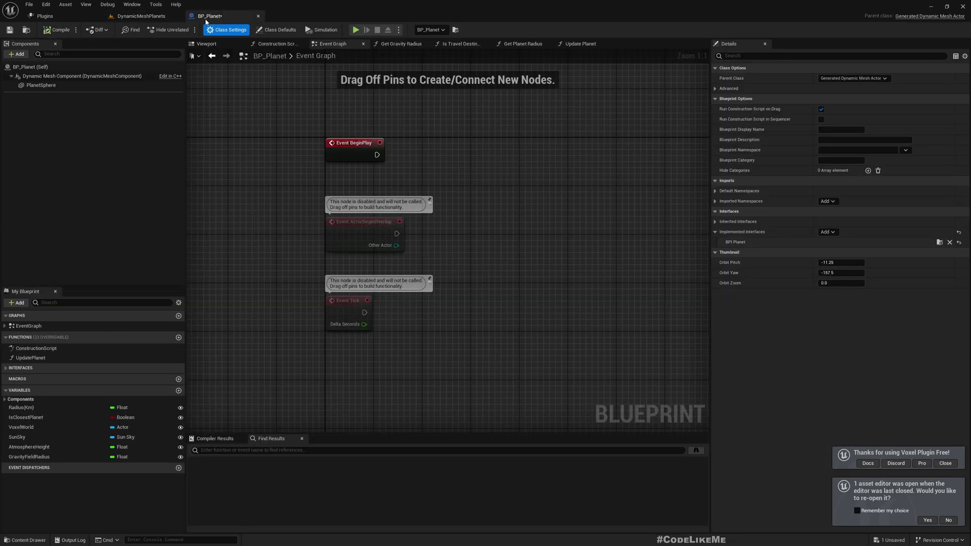
left_click(41, 85)
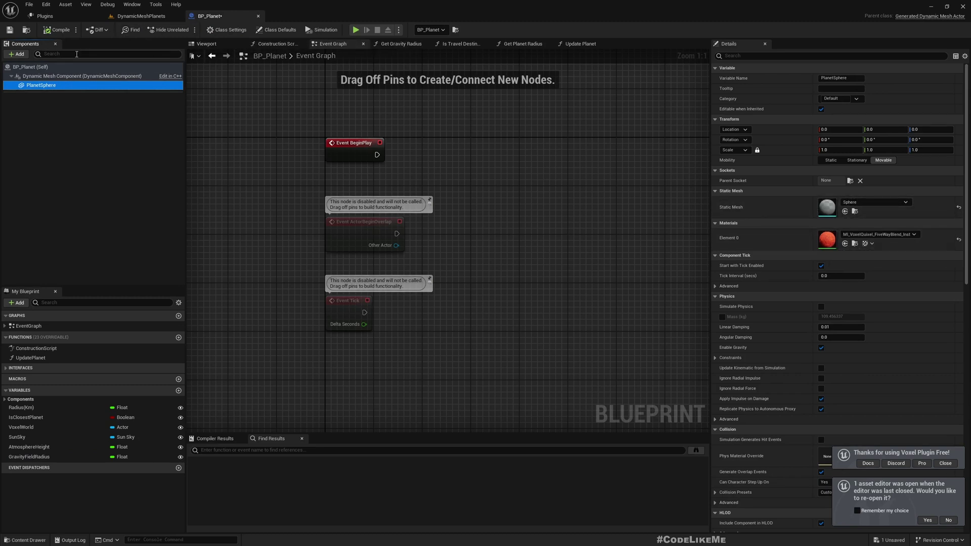
- Create a material named M_Color in the project's Materials folder and open it docked alongside the other editors
left_click(142, 16)
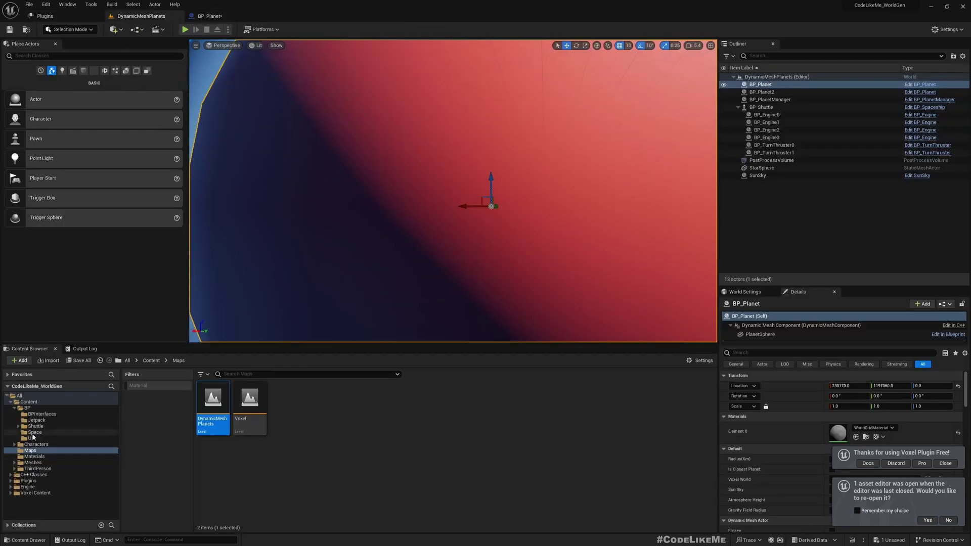
left_click(35, 457)
right_click(269, 409)
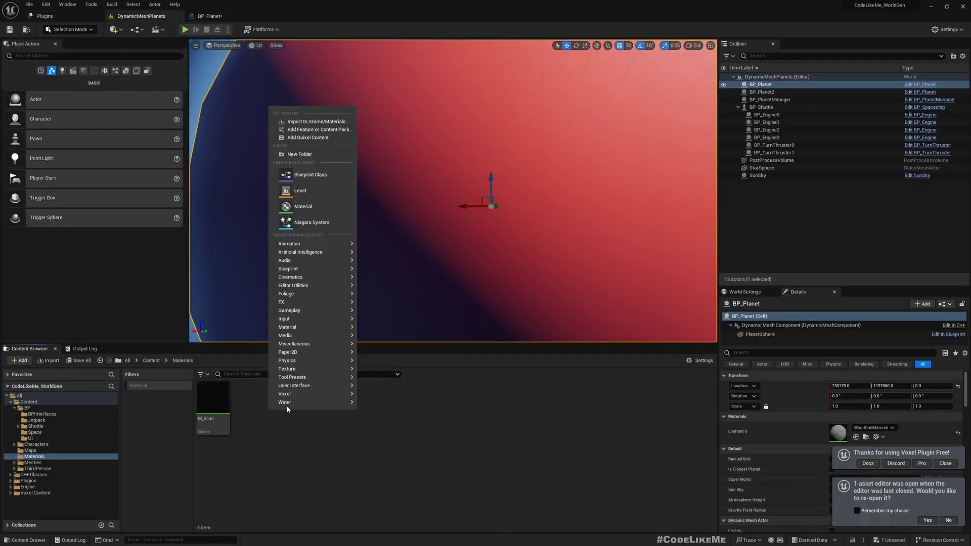
left_click(300, 207)
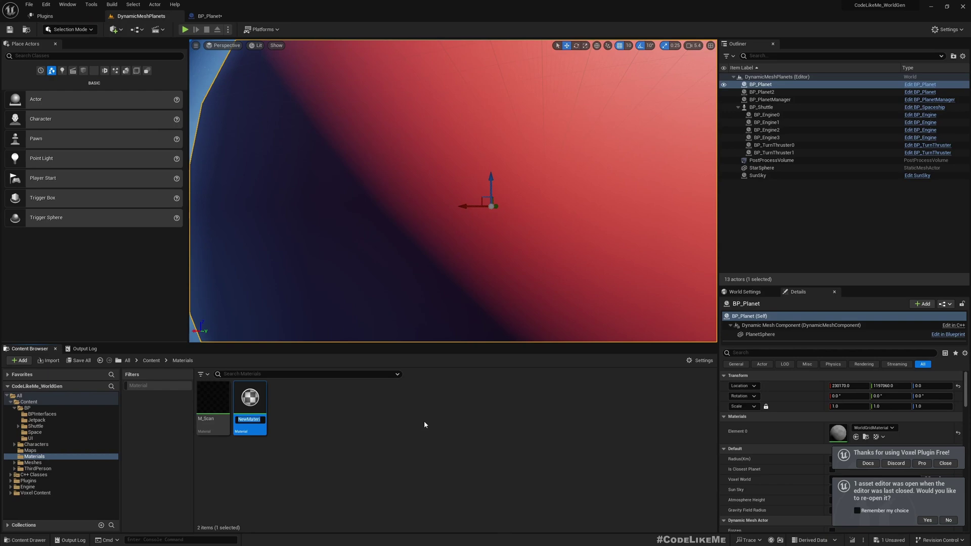
type("M_Color")
key("Return")
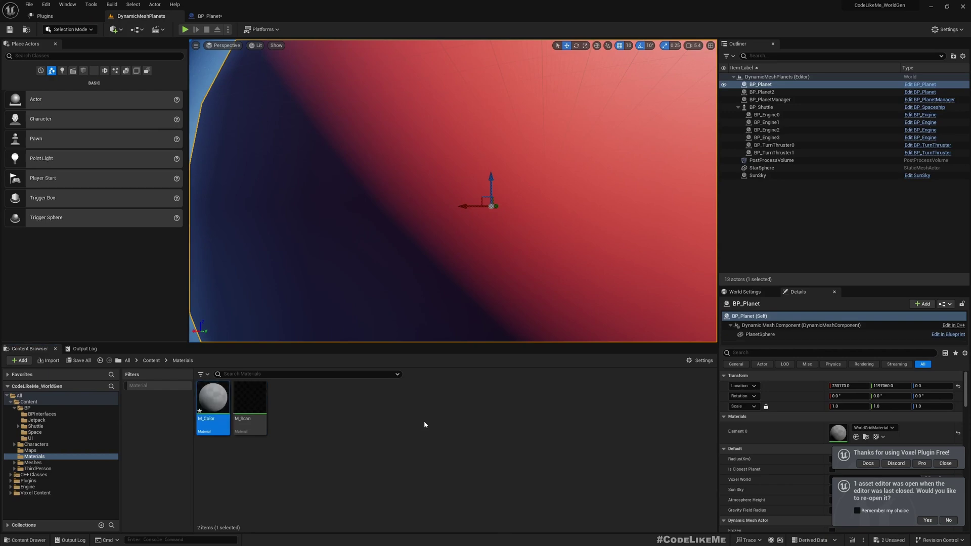
double_click(213, 407)
left_click_drag(0, 248, 321, 11)
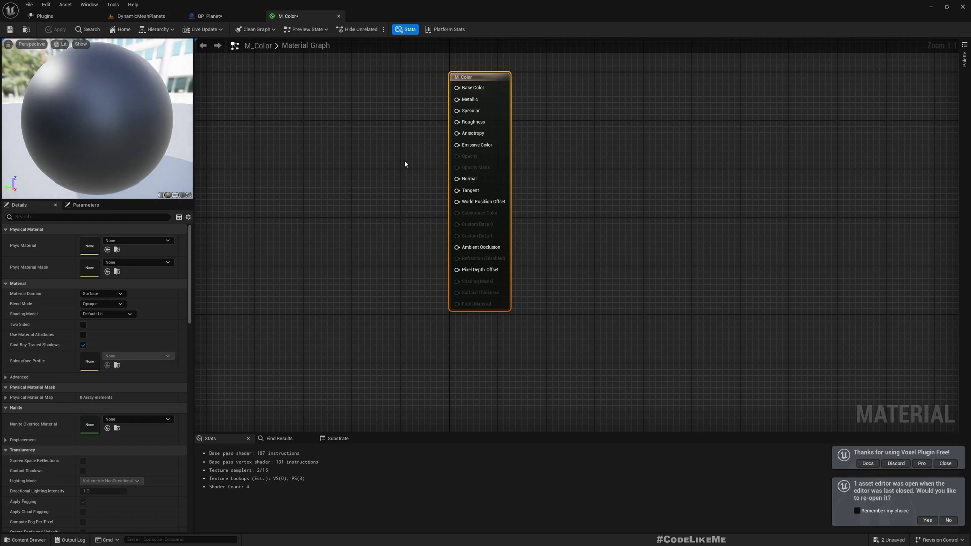
- Feed M_Color's Base Color with a new vector parameter named Color, placed clear of the material's result node
left_click_drag(456, 88, 396, 93)
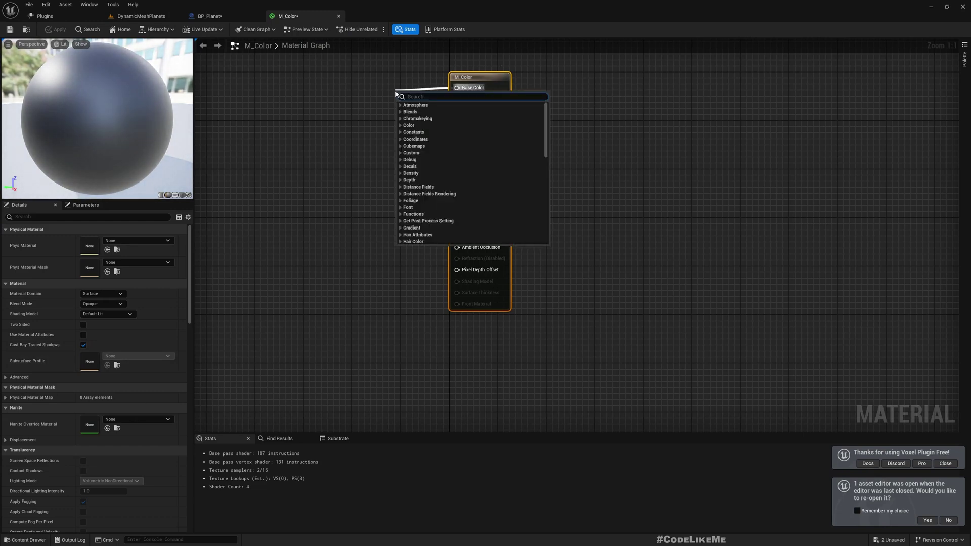
type("vectorl")
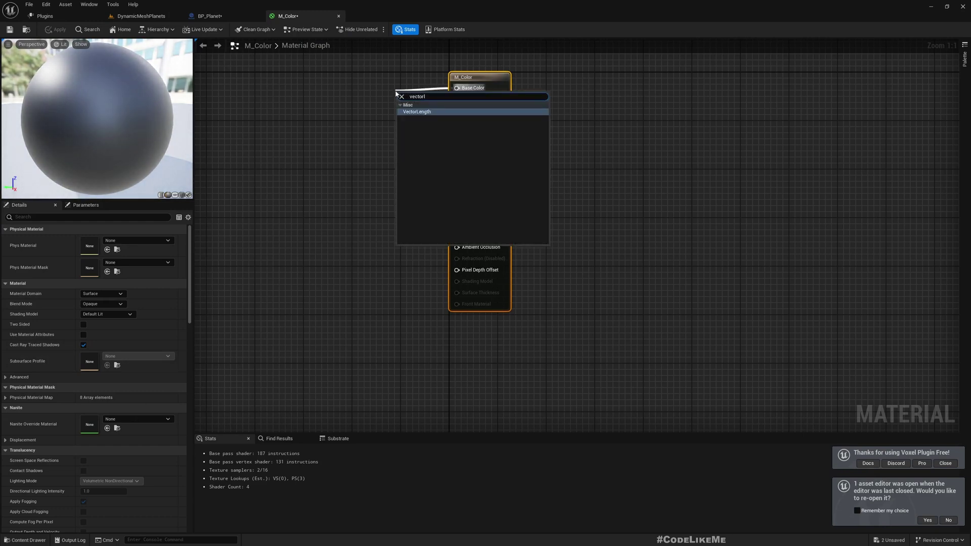
type("param")
key("Return")
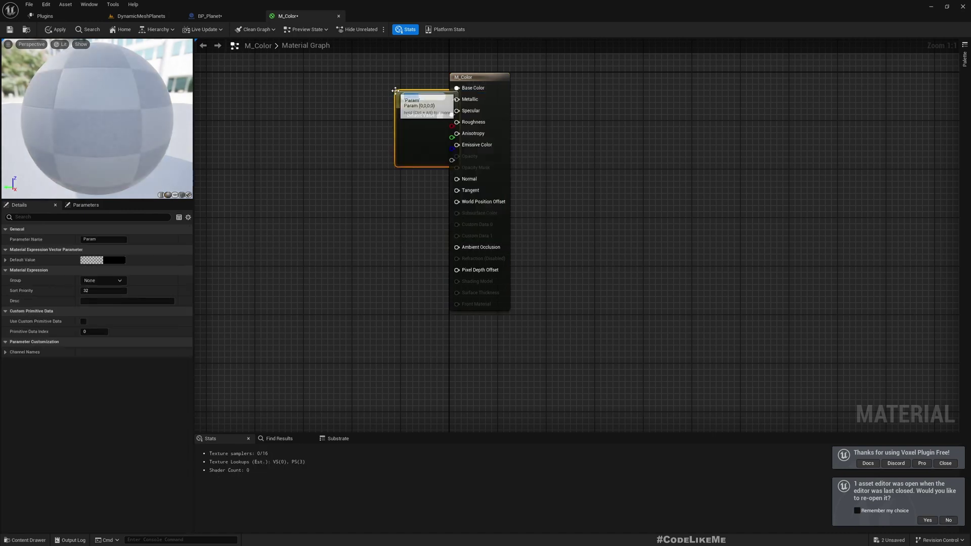
type("Color")
key("Return")
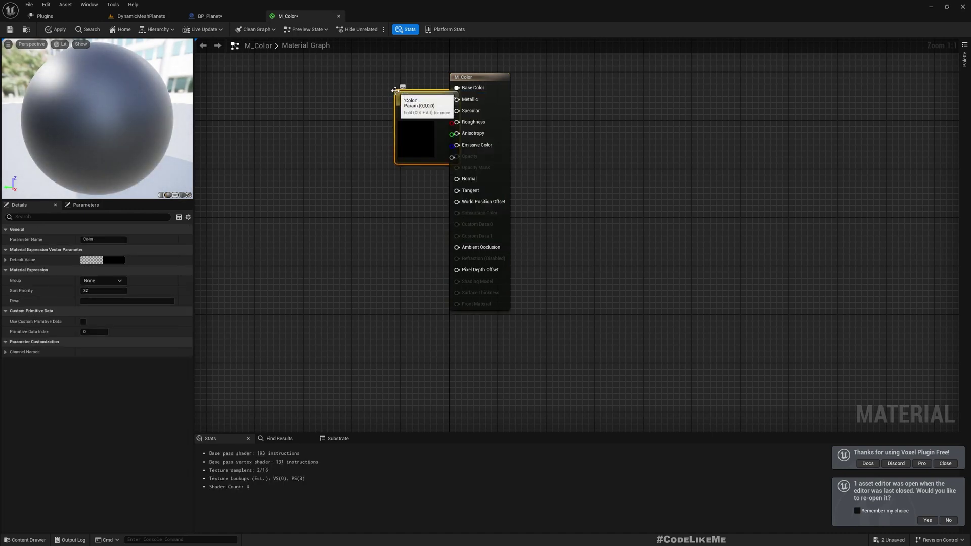
left_click_drag(413, 99, 309, 100)
key("Return")
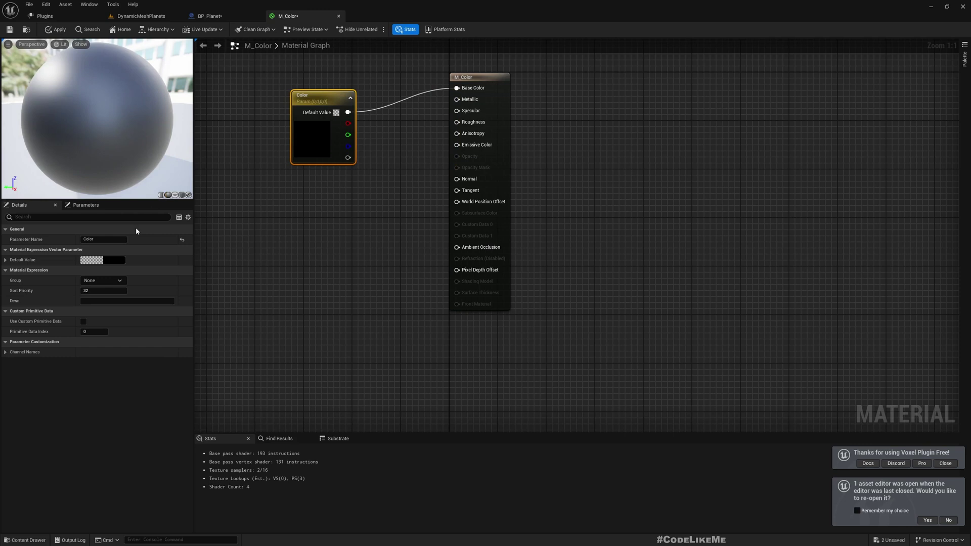
- Set the Color parameter's default to a fully saturated cyan with hue about 193 and value about 0.34
left_click(116, 260)
left_click_drag(181, 327, 108, 319)
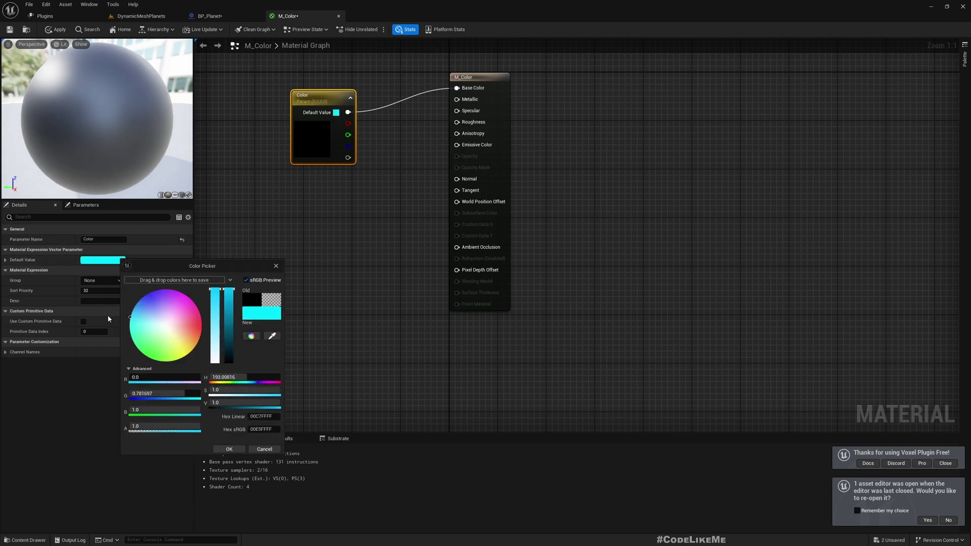
left_click(229, 449)
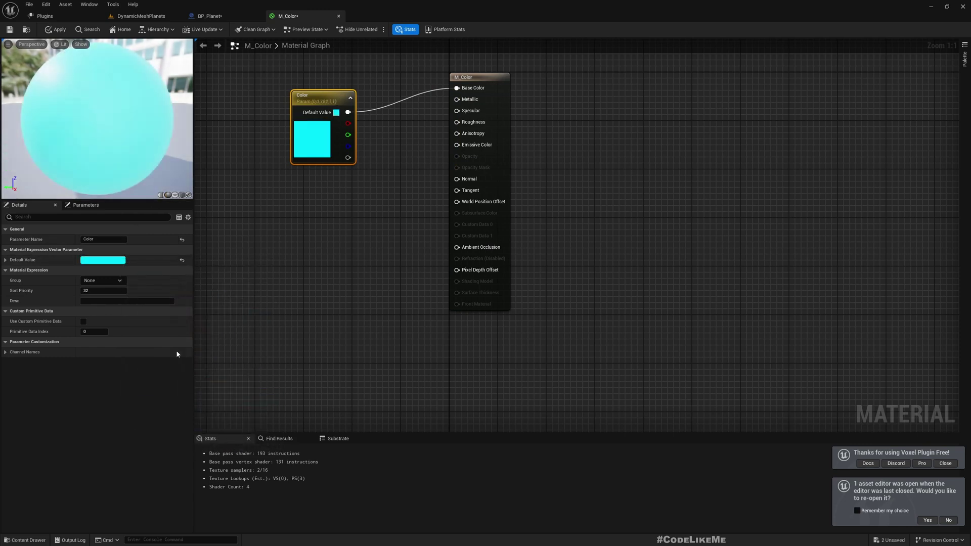
double_click(303, 142)
left_click(412, 222)
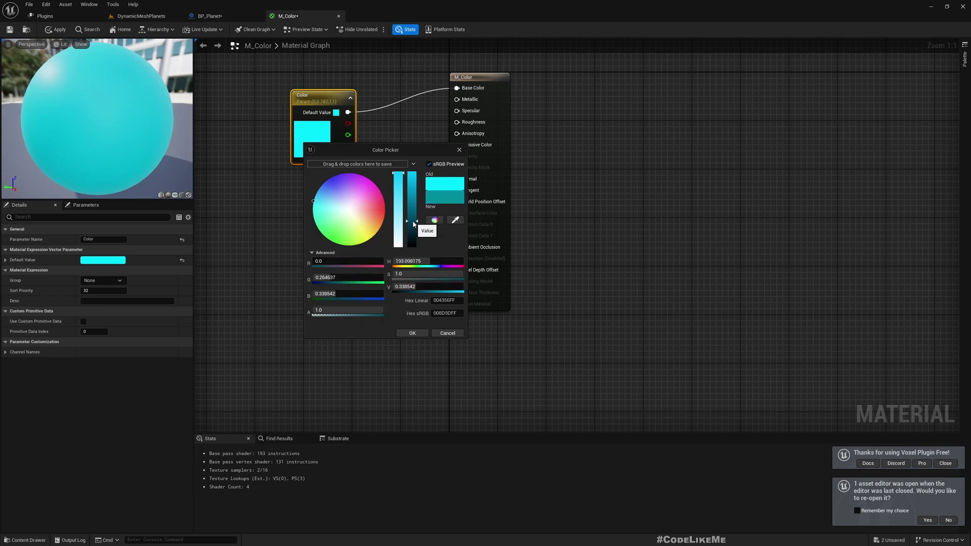
left_click(412, 333)
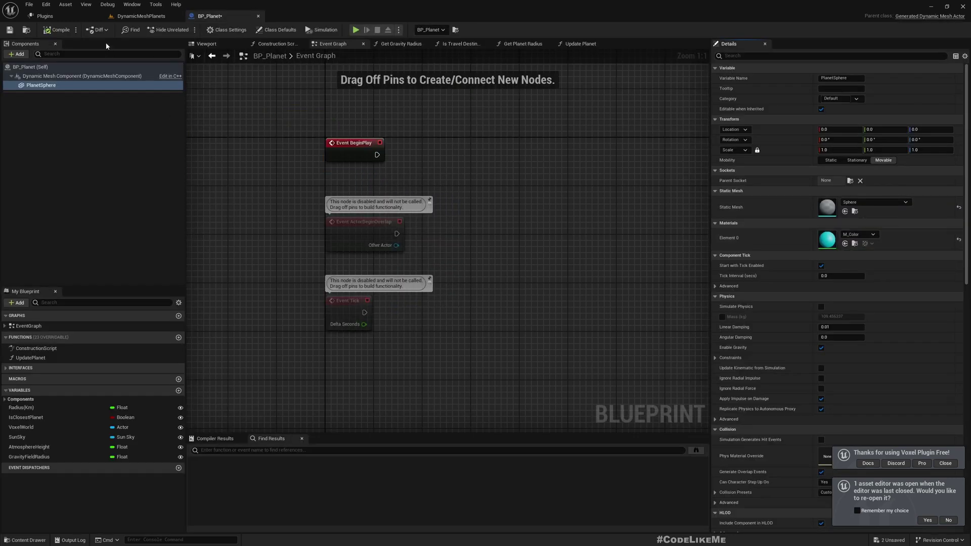
- Examine the planet's new color in the DynamicMeshPlanets level and look at BP_Planet's component preview
left_click(141, 16)
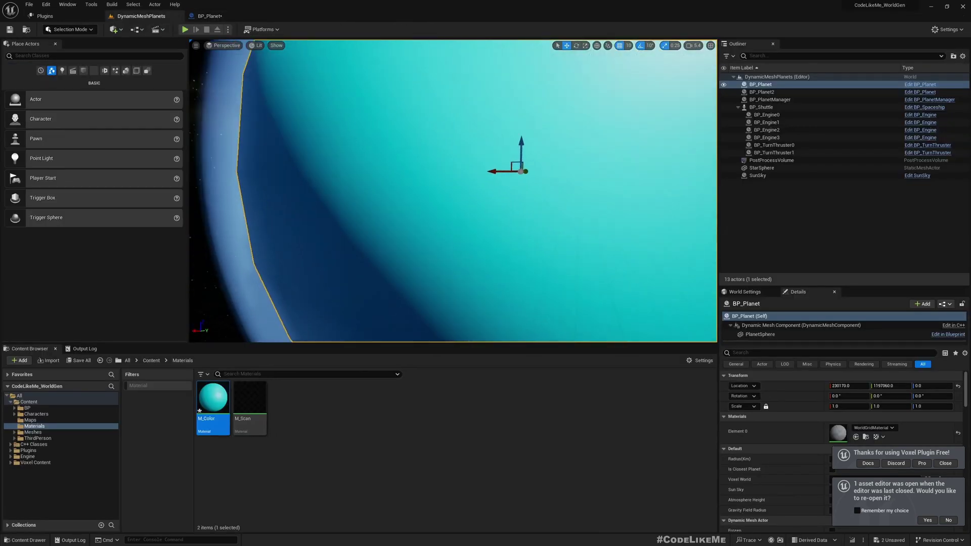
key("s")
scroll(331, 78, "up", 5)
right_click_drag(332, 78, 332, 63)
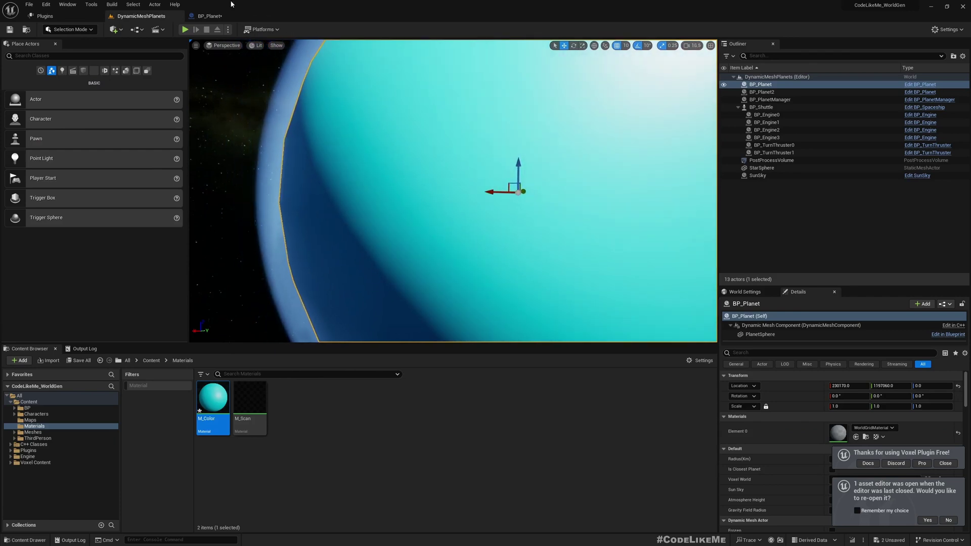
left_click(211, 15)
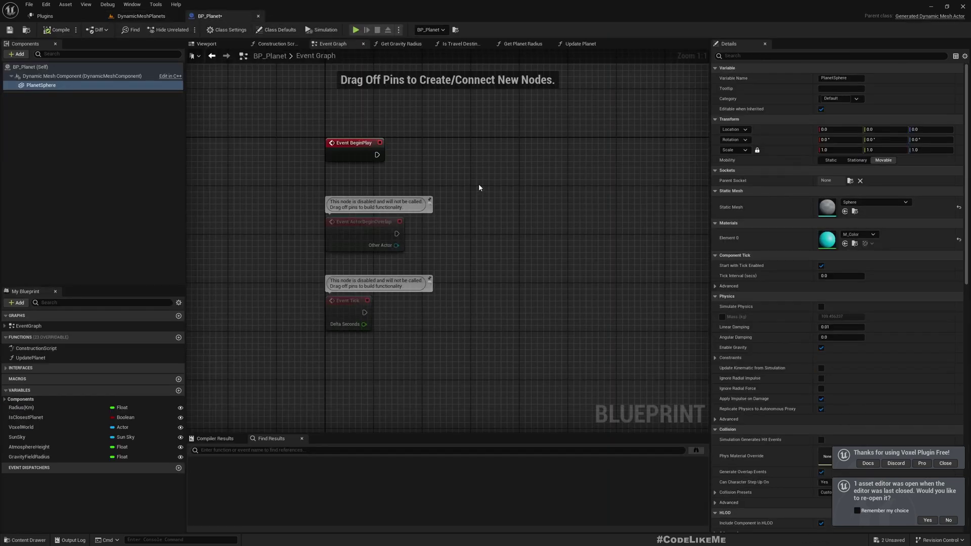
left_click(207, 44)
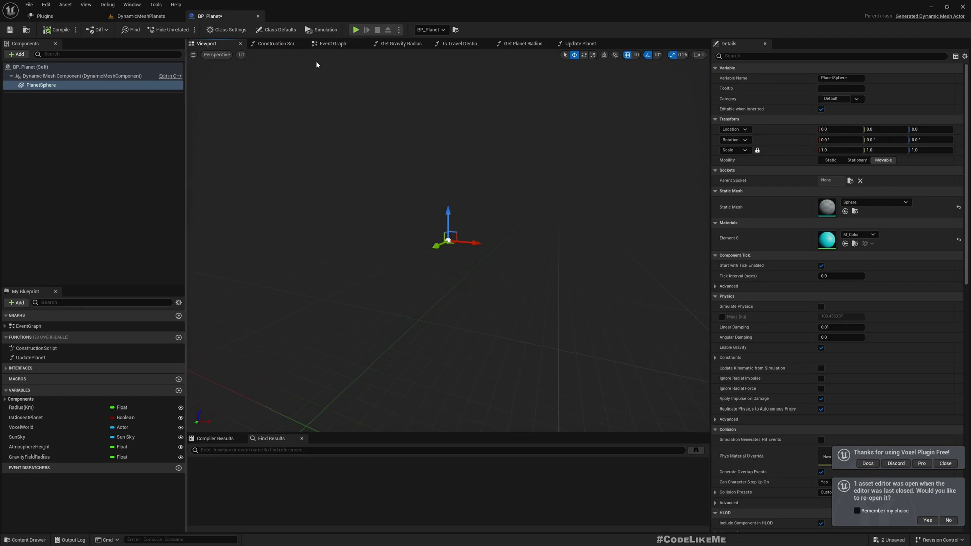
- Add an Event On Rebuild Generated Mesh node to BP_Planet's event graph, placed below Event Tick
left_click(333, 44)
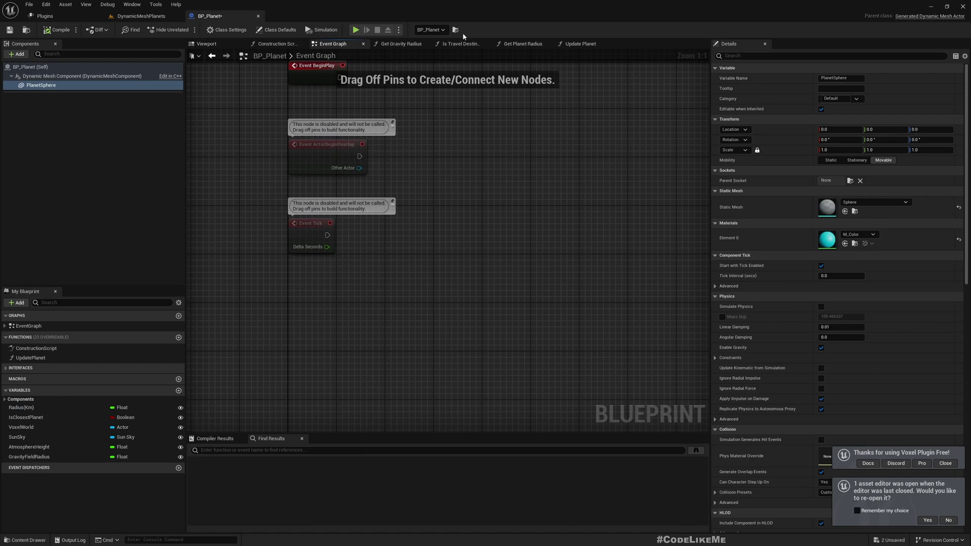
right_click_drag(296, 319, 309, 304)
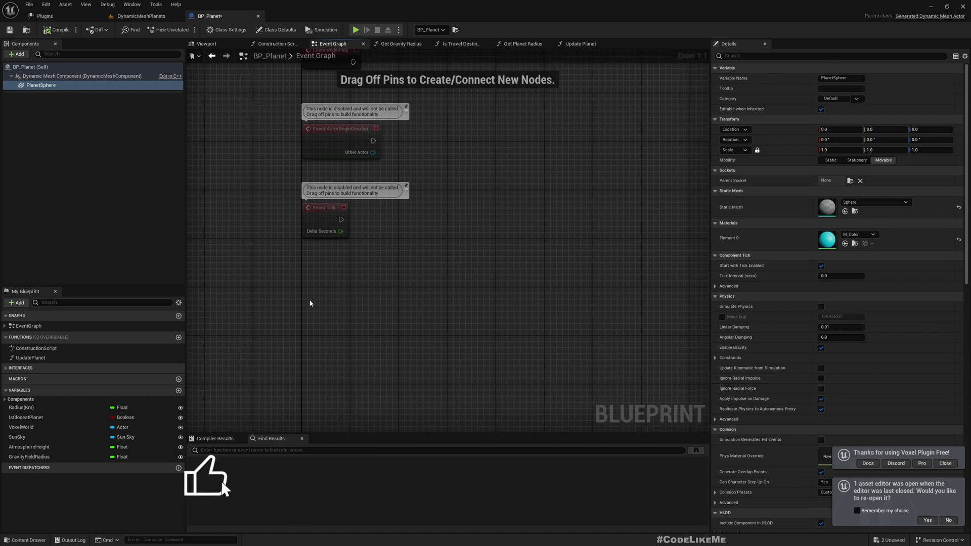
right_click(308, 316)
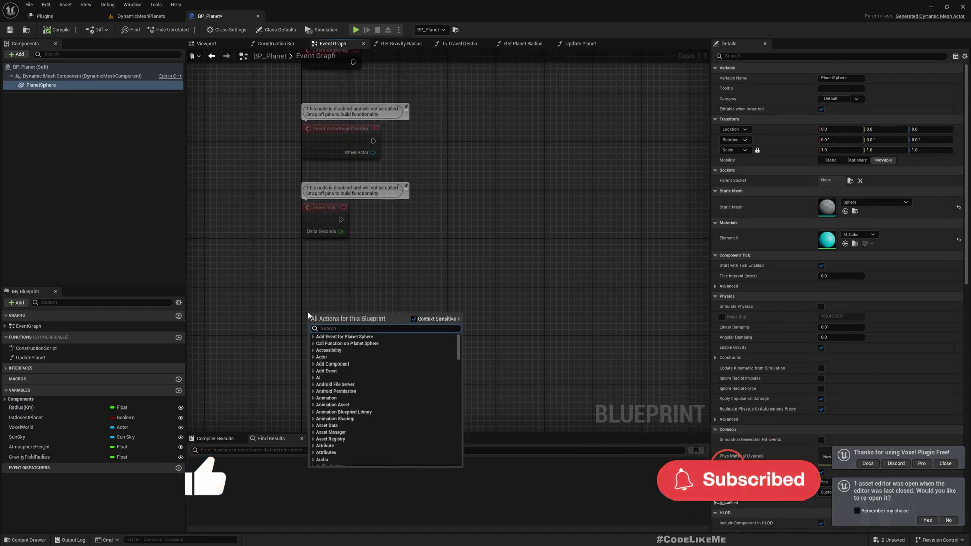
type("One")
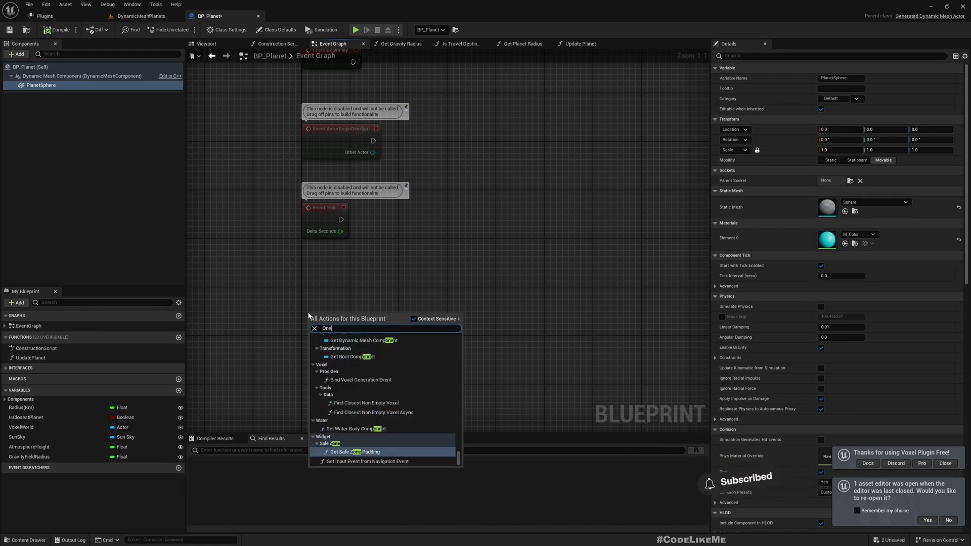
type("rebu")
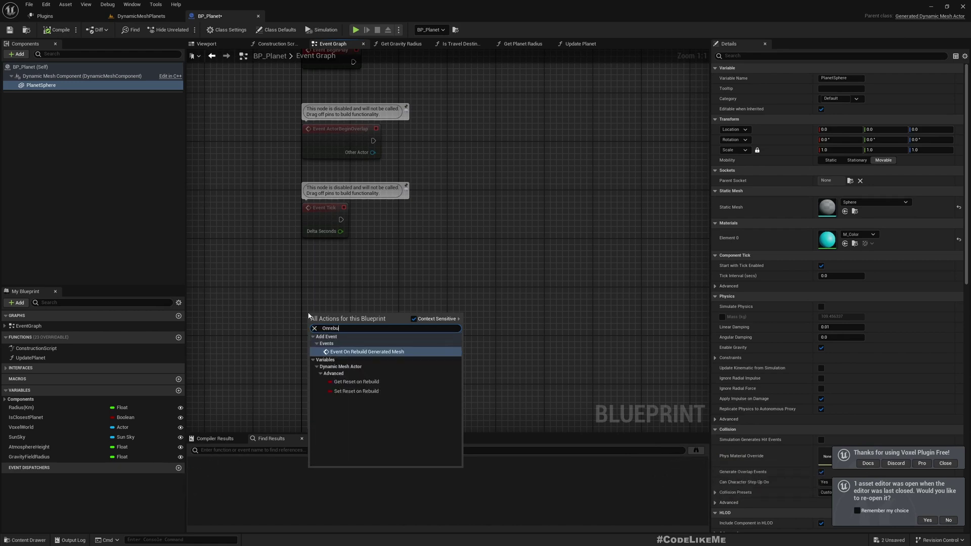
key("Return")
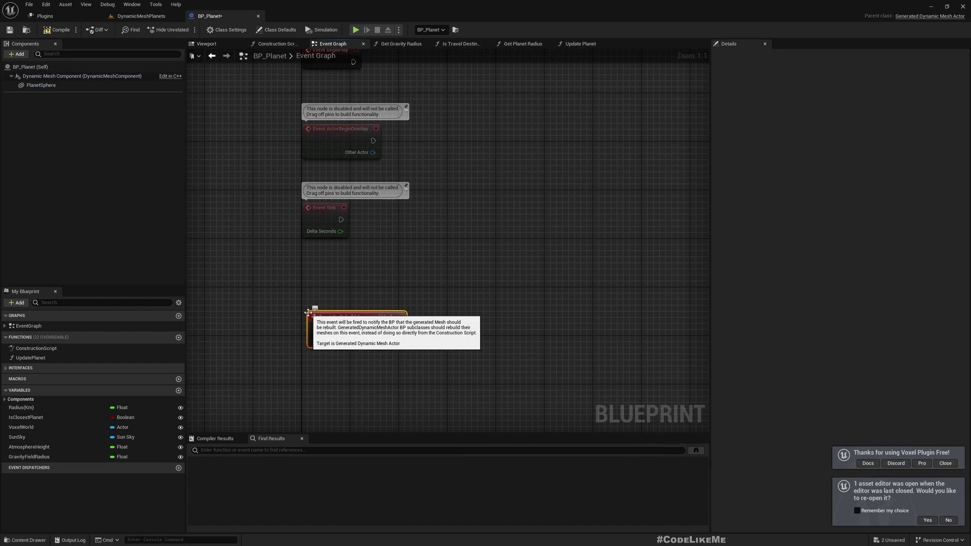
left_click_drag(356, 329, 356, 358)
right_click_drag(346, 302, 321, 206)
scroll(360, 231, "down", 4)
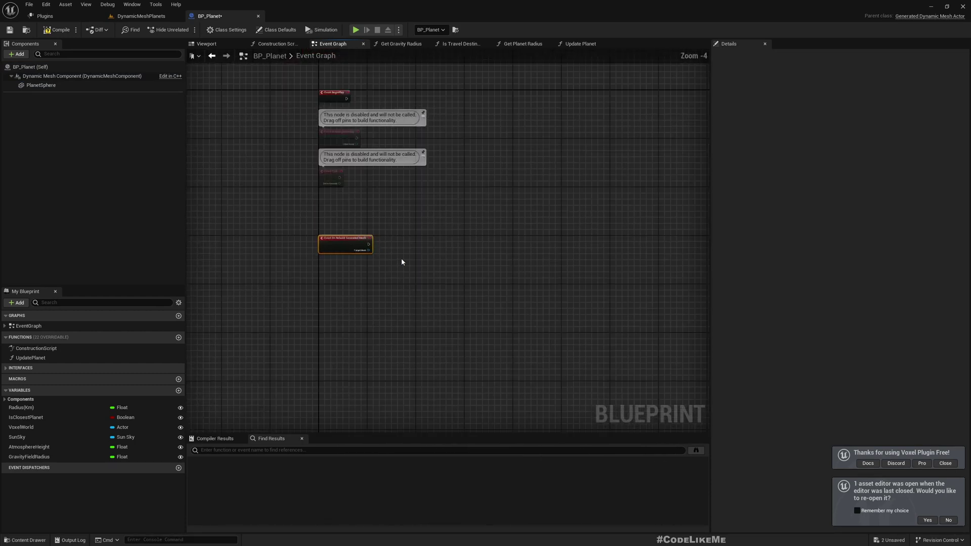
right_click_drag(384, 259, 349, 312)
scroll(349, 313, "up", 3)
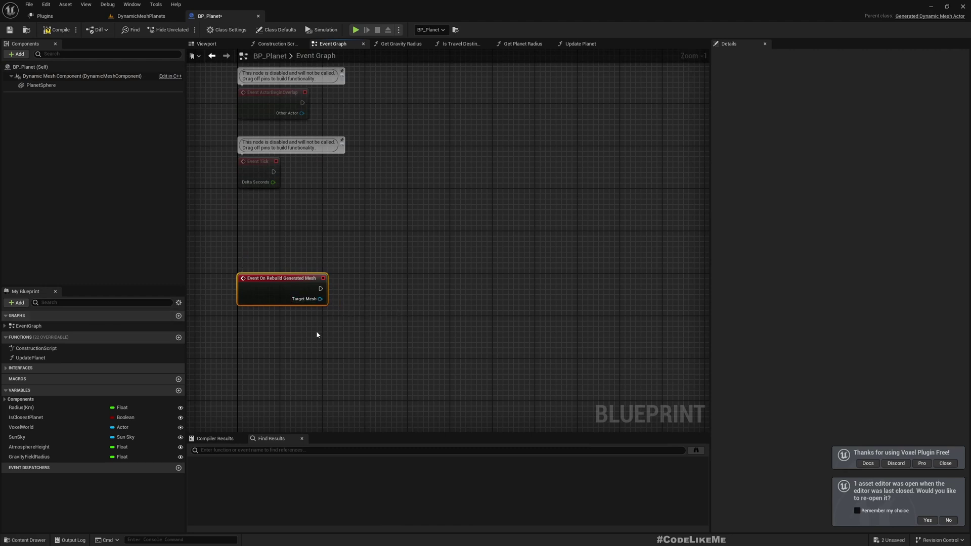
- Add an Append Sphere Box node driven by the rebuild event's execution and Target Mesh outputs, aligned beside the event
scroll(319, 316, "up", 1)
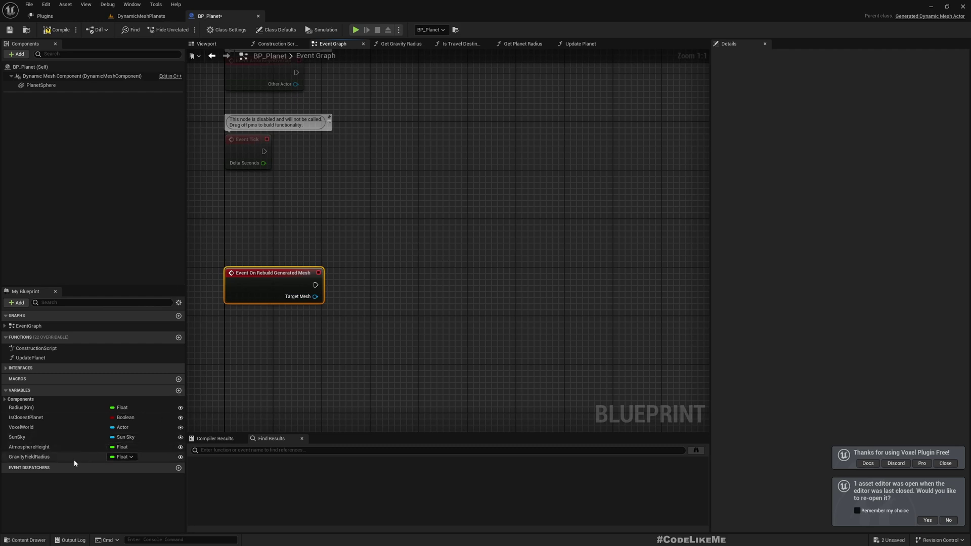
right_click_drag(397, 370, 386, 338)
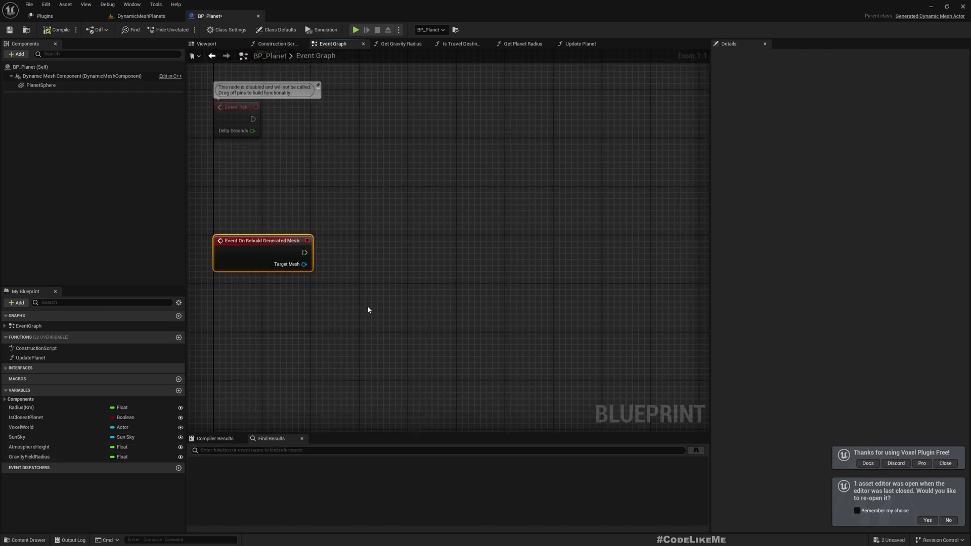
left_click_drag(304, 252, 517, 247)
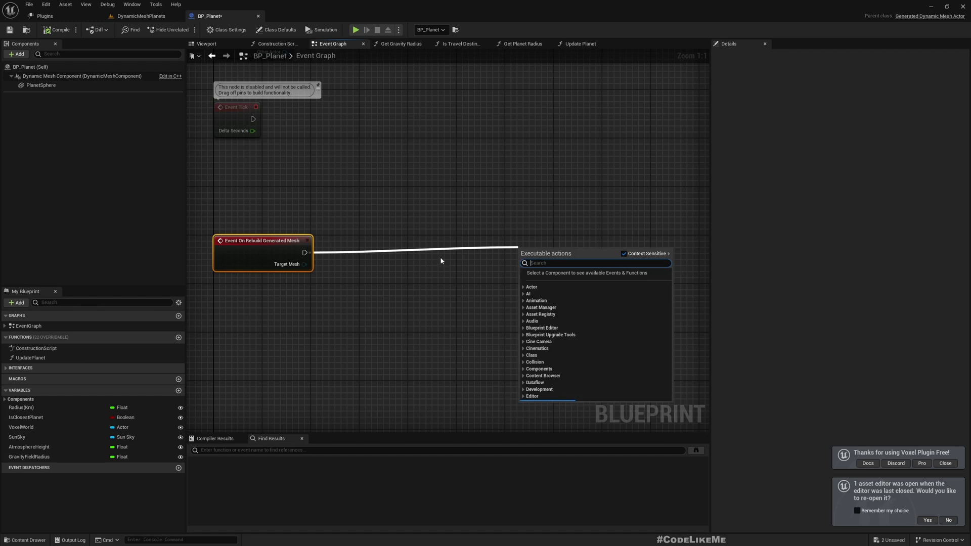
left_click_drag(303, 264, 484, 266)
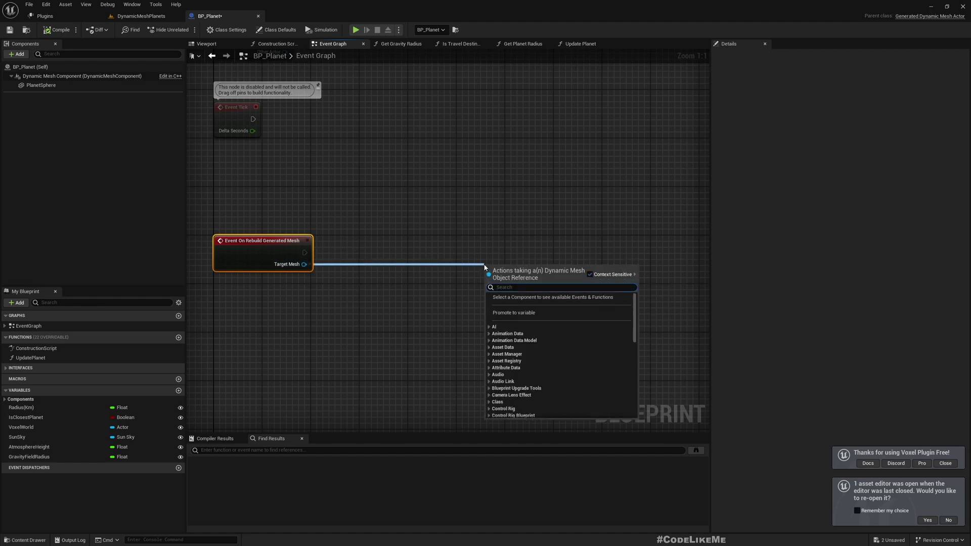
type("appe")
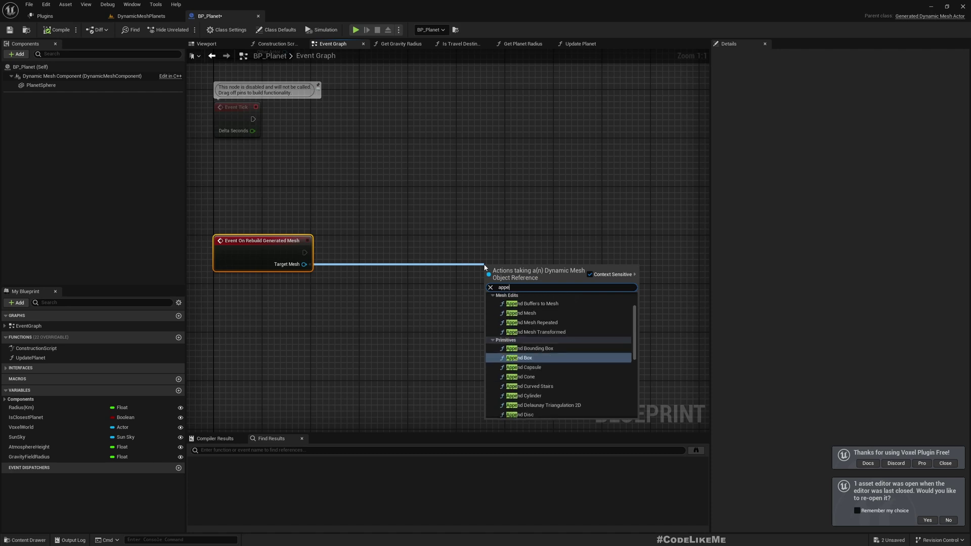
type("ndsp")
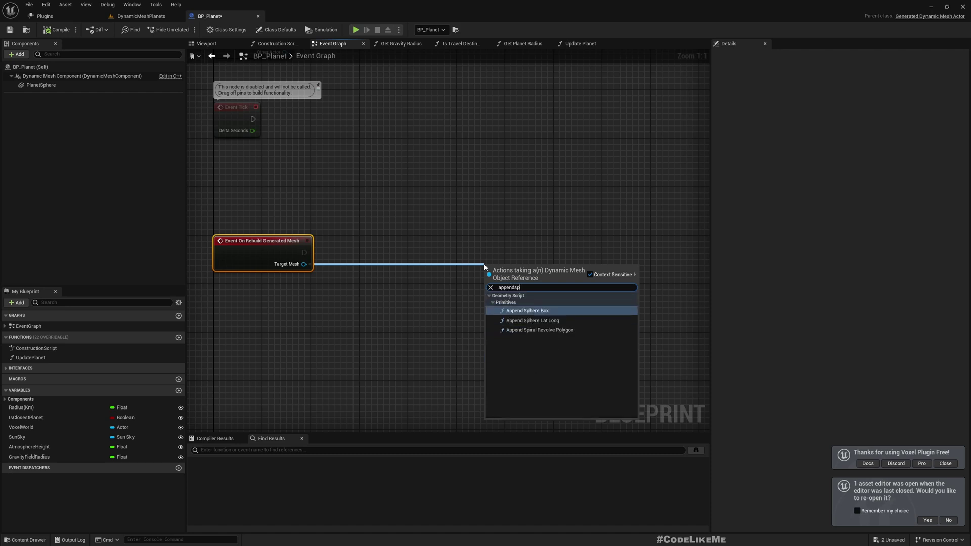
key("Return")
left_click_drag(520, 264, 561, 240)
left_click(409, 362)
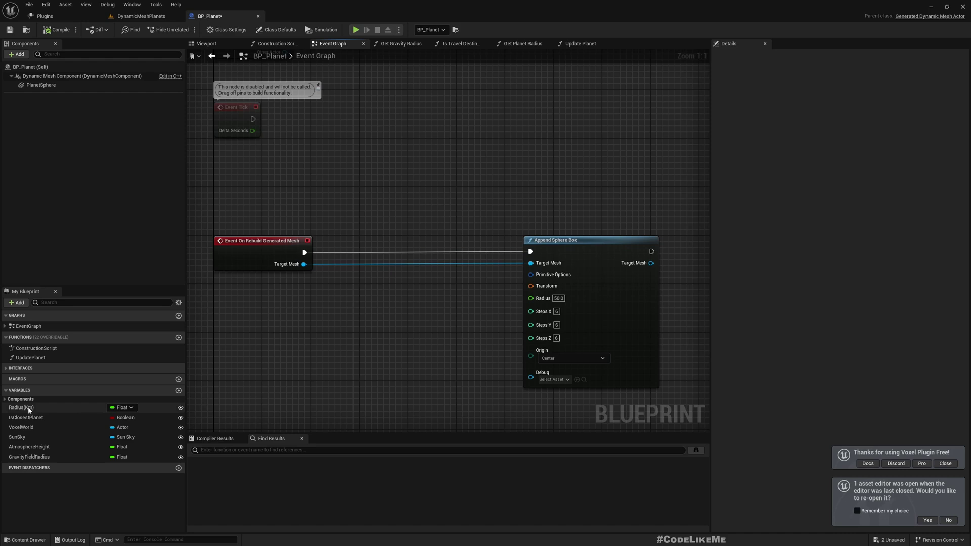
- Add a Radius(Km) getter to the event graph and feed it into a new Multiply node
left_click(14, 409)
left_click_drag(15, 410, 366, 369)
left_click(336, 368)
type("*")
key("Return")
- Set the Multiply node's second value to 100000, feed its result into Append Sphere Box's Radius and align the Radius(Km) getter with it
left_click(385, 382)
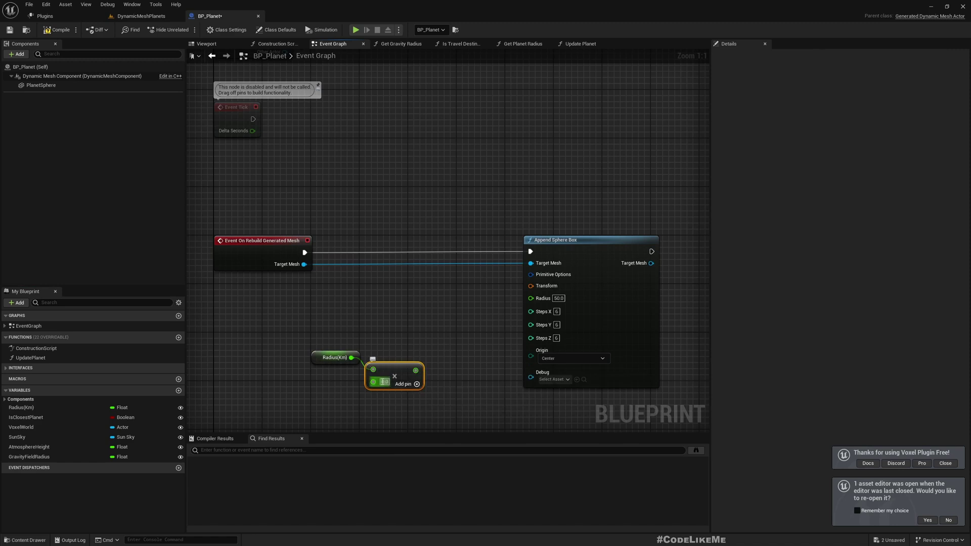
type("100")
key("Return")
type("0")
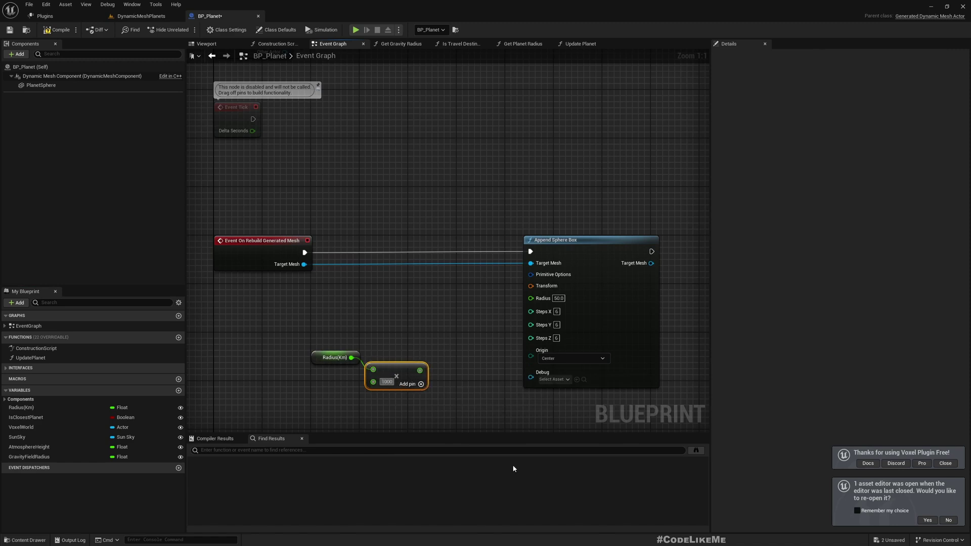
type("00")
left_click_drag(428, 371, 531, 298)
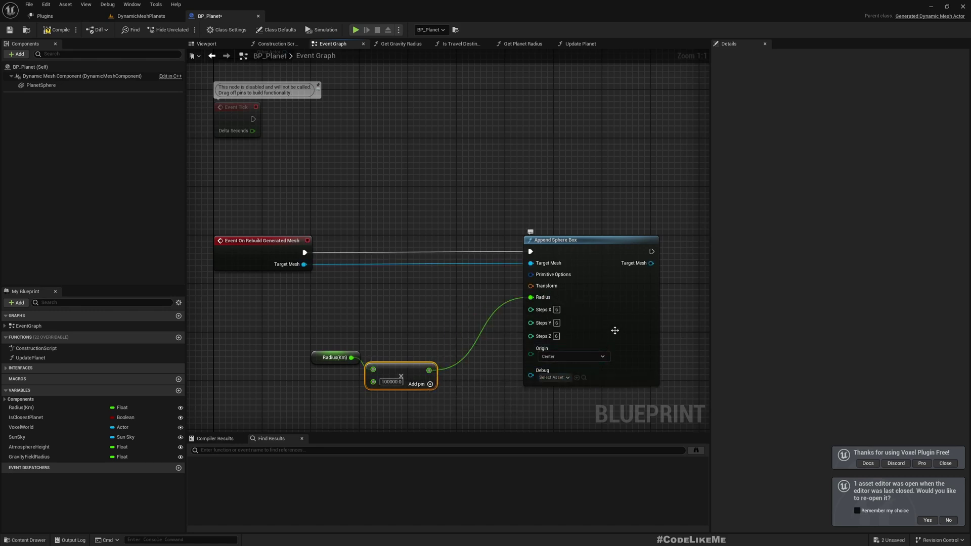
left_click(338, 354, "ctrl")
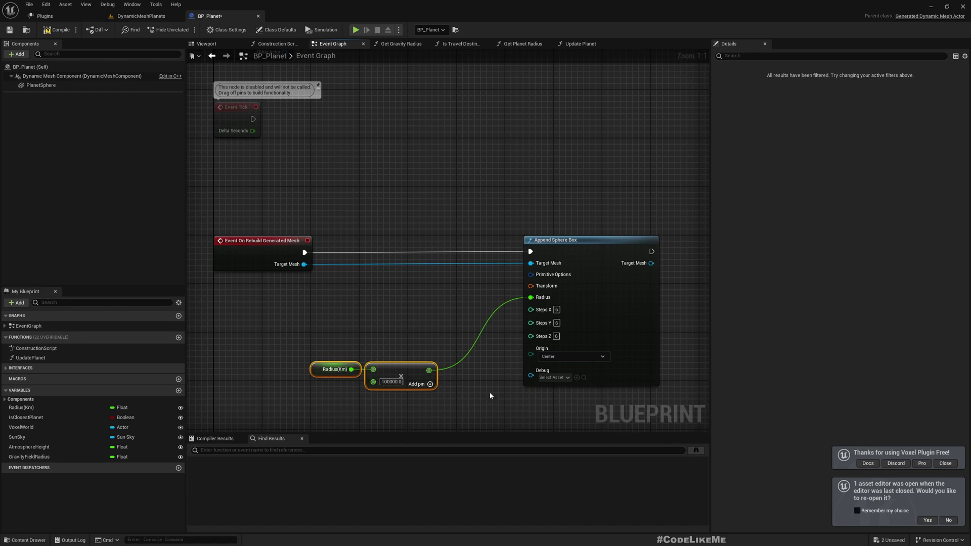
- Set Append Sphere Box's Steps X, Y and Z to 10 and compile the blueprint
right_click_drag(530, 395, 495, 333)
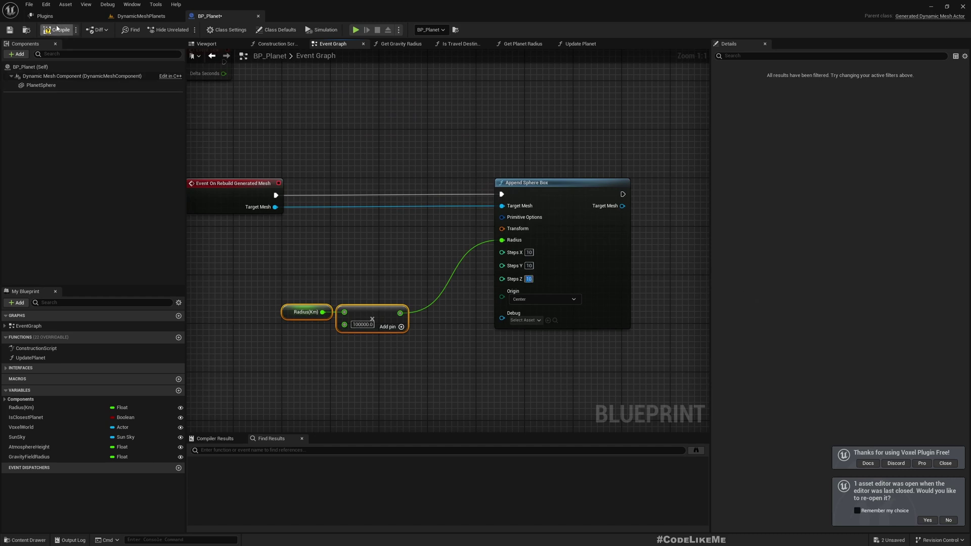
left_click(57, 30)
- Examine the whole generated planet sphere from farther away in the DynamicMeshPlanets level
left_click(131, 16)
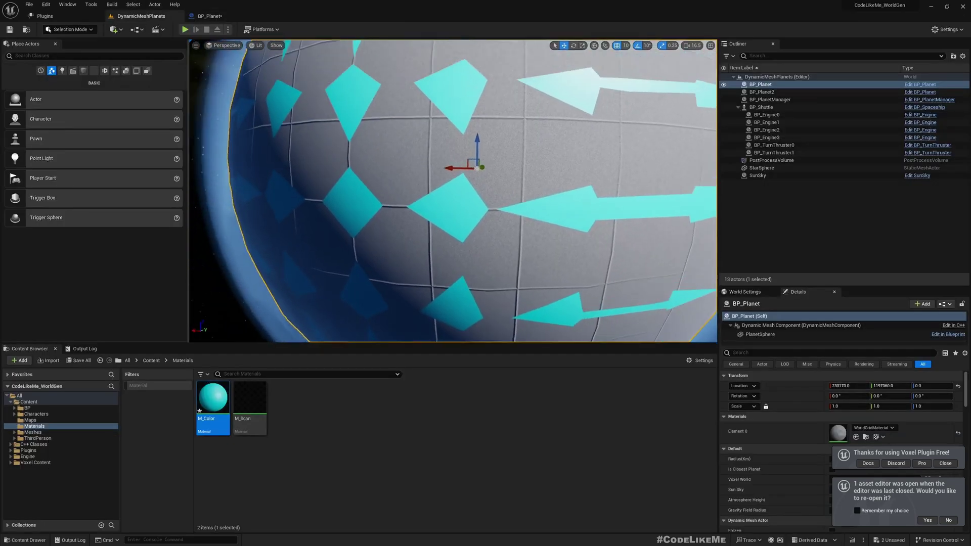
key("s")
right_click_drag(453, 191, 464, 213)
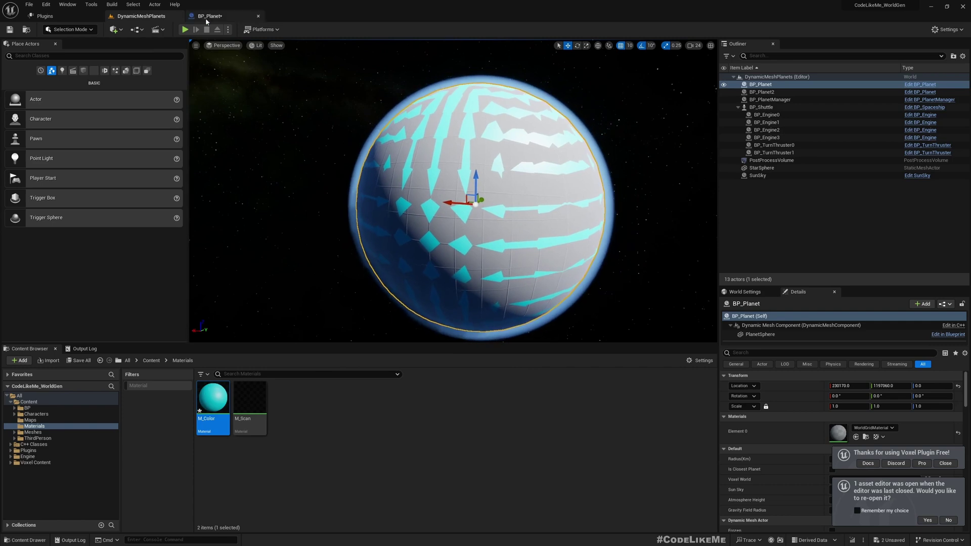
left_click(223, 17)
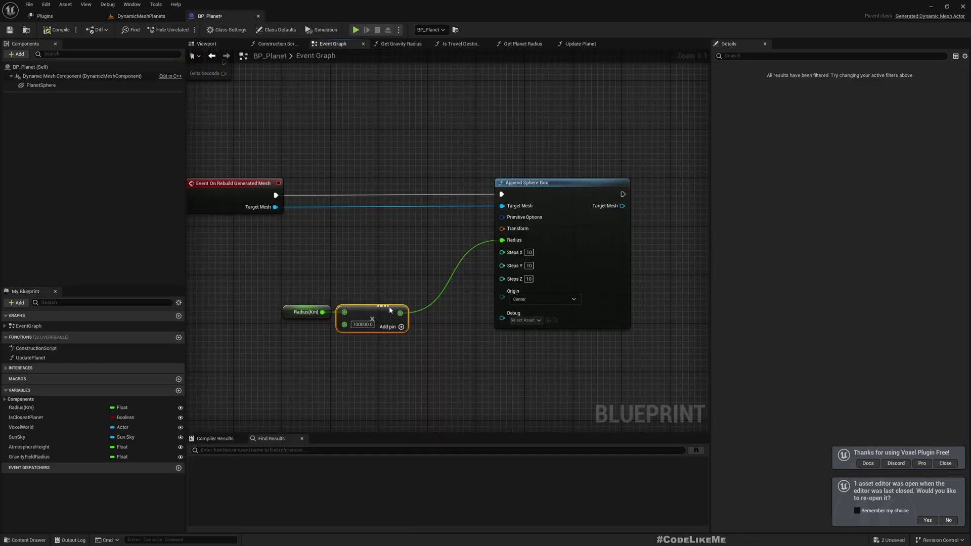
left_click(140, 17)
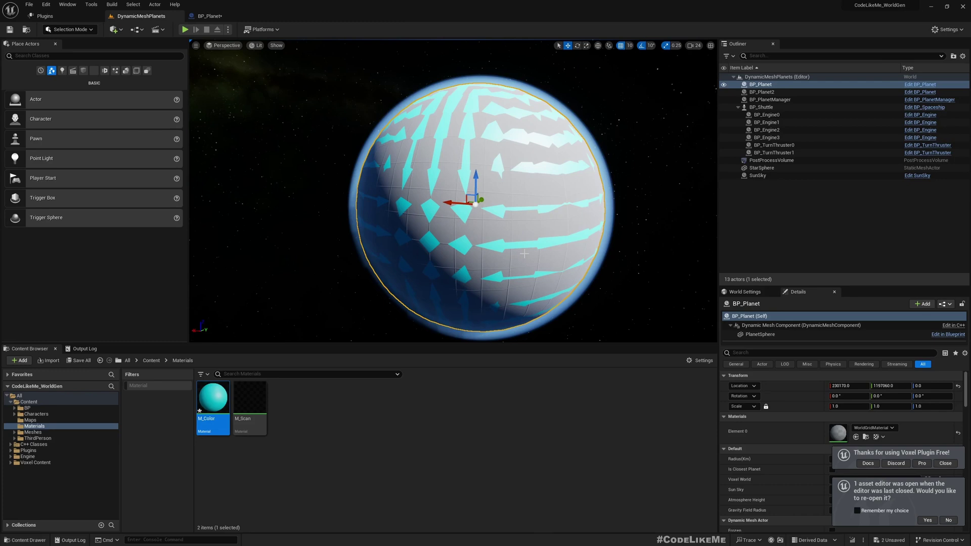
- Add an Apply Perlin Noise to Mesh node in BP_Planet, driven by Append Sphere Box's execution and Target Mesh outputs
left_click(209, 16)
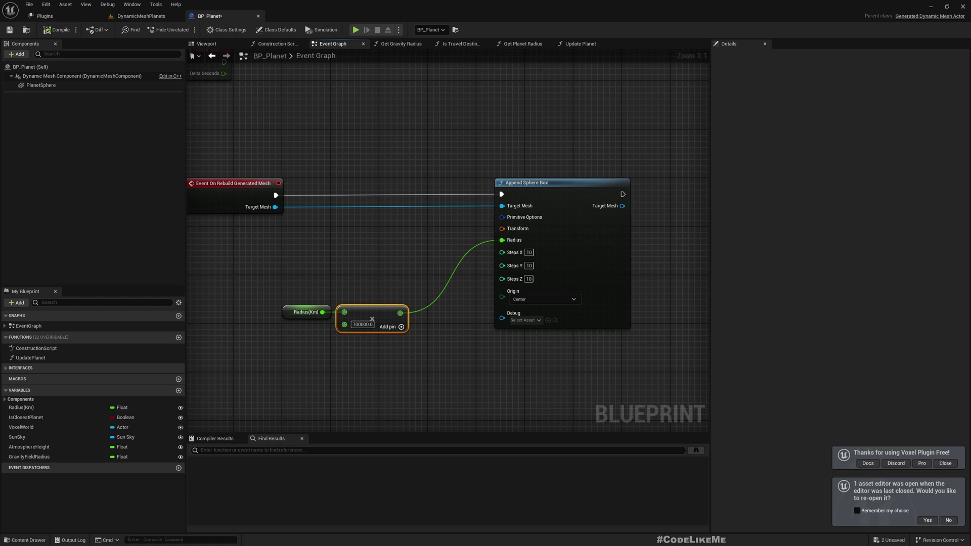
right_click_drag(541, 321, 377, 327)
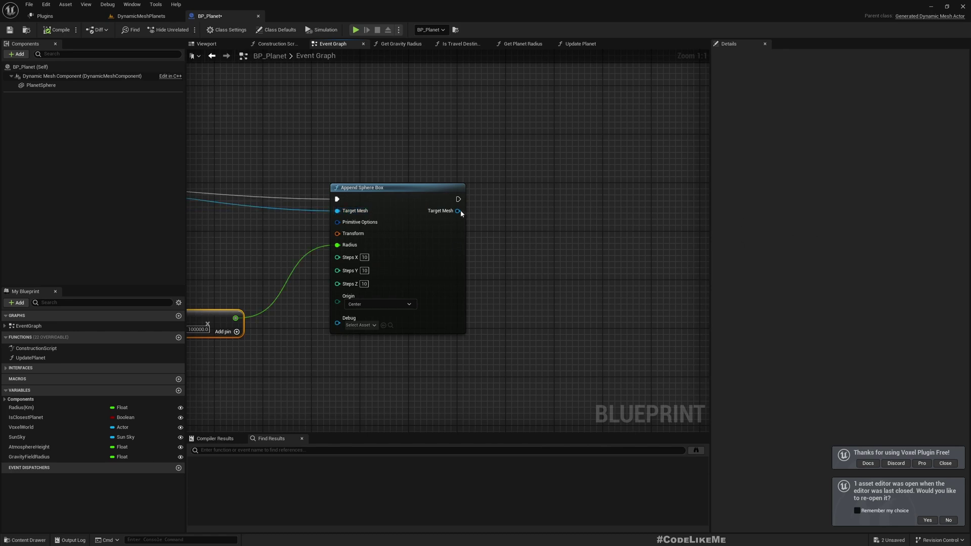
left_click_drag(522, 225, 583, 233)
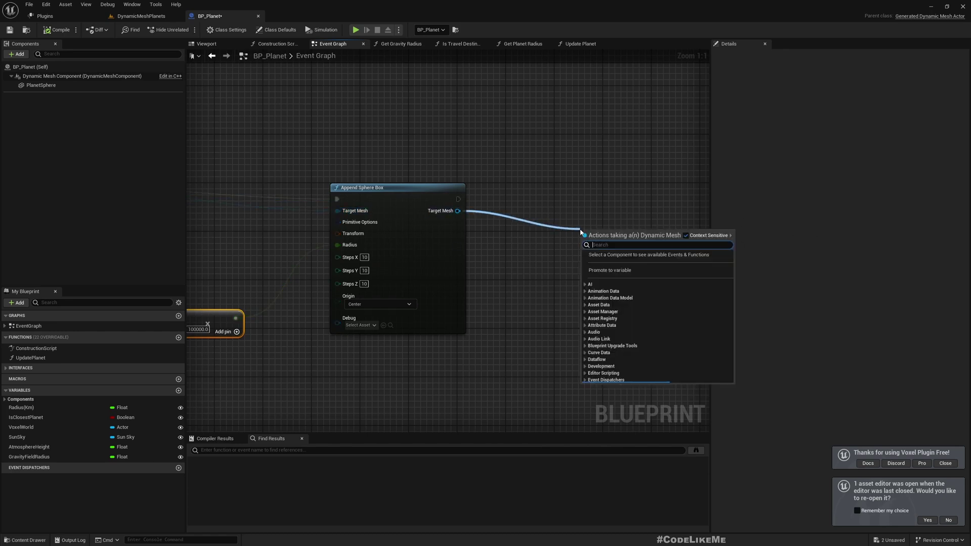
type("appl")
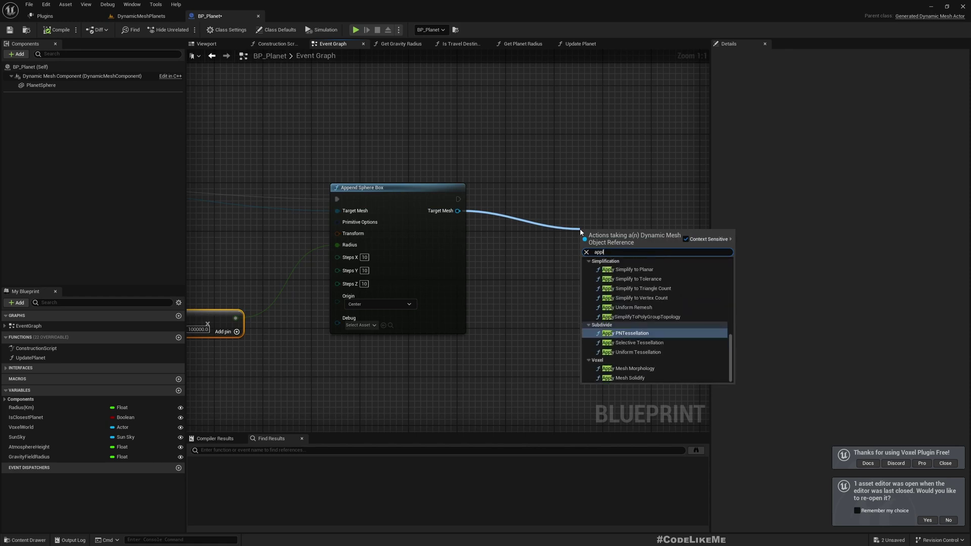
type("y per")
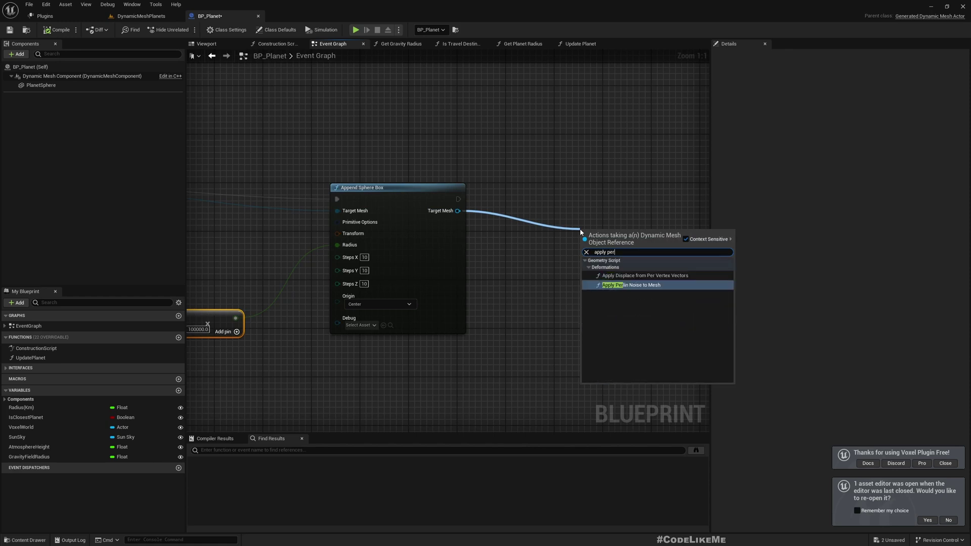
key("Return")
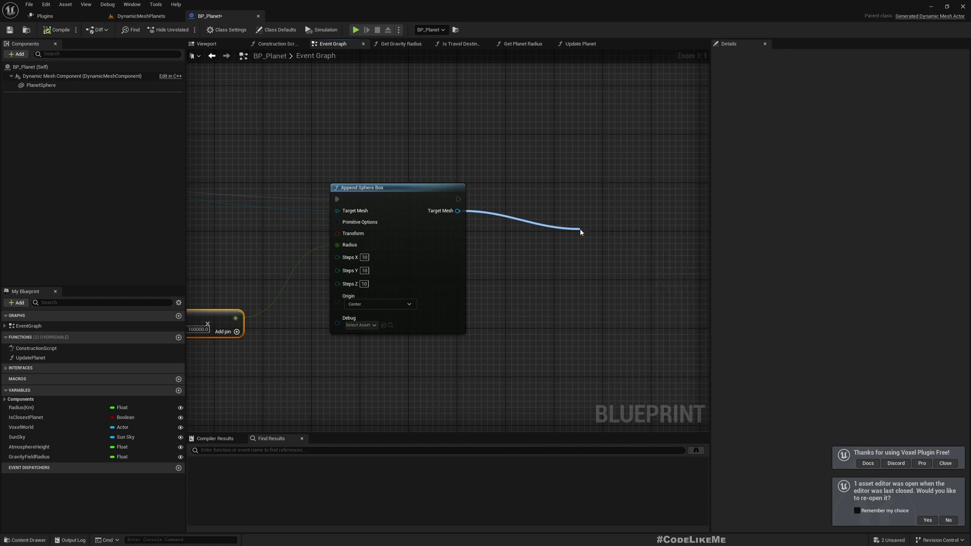
left_click_drag(653, 232, 701, 202)
right_click_drag(676, 322, 549, 331)
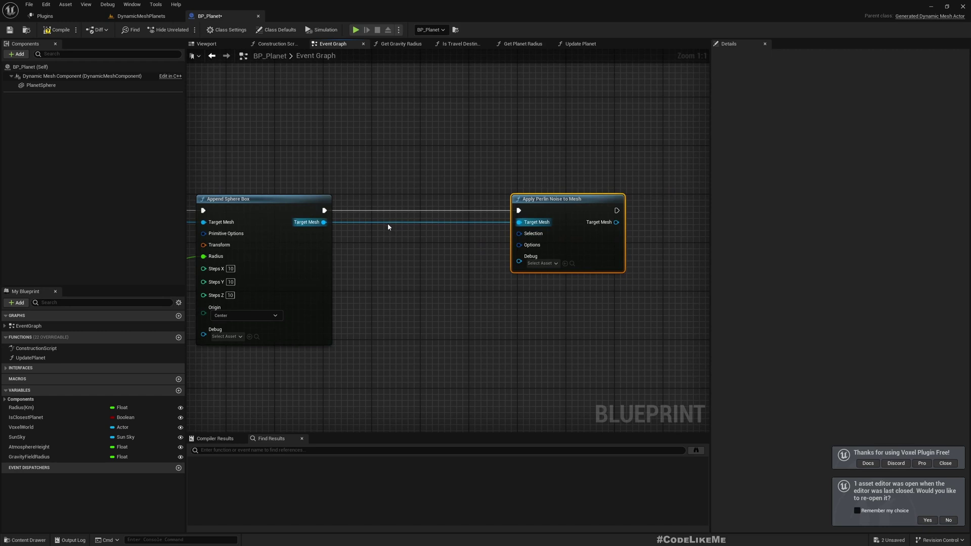
- Add a Make GeometryScriptPerlinNoiseOptions node feeding the Options input of Apply Perlin Noise to Mesh
right_click_drag(389, 227, 293, 297)
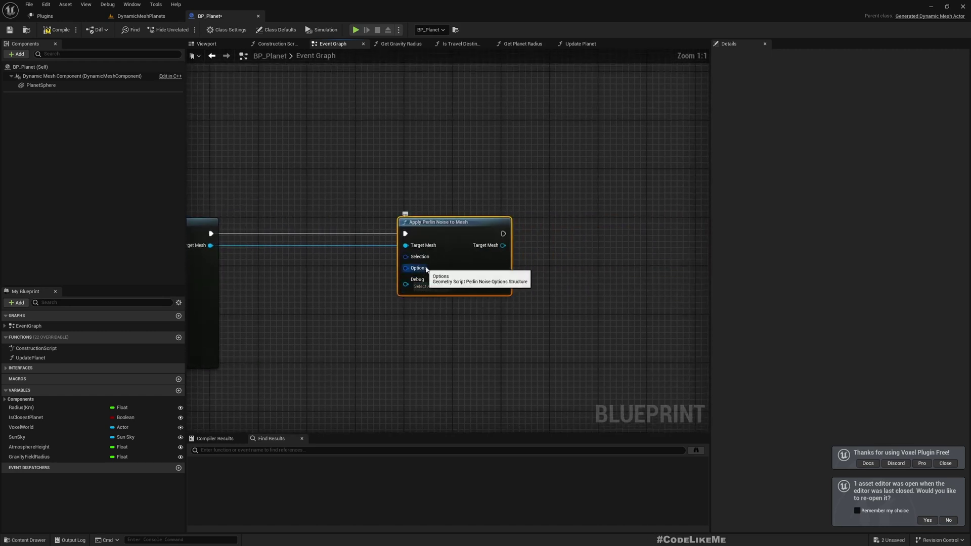
left_click_drag(437, 277, 448, 296)
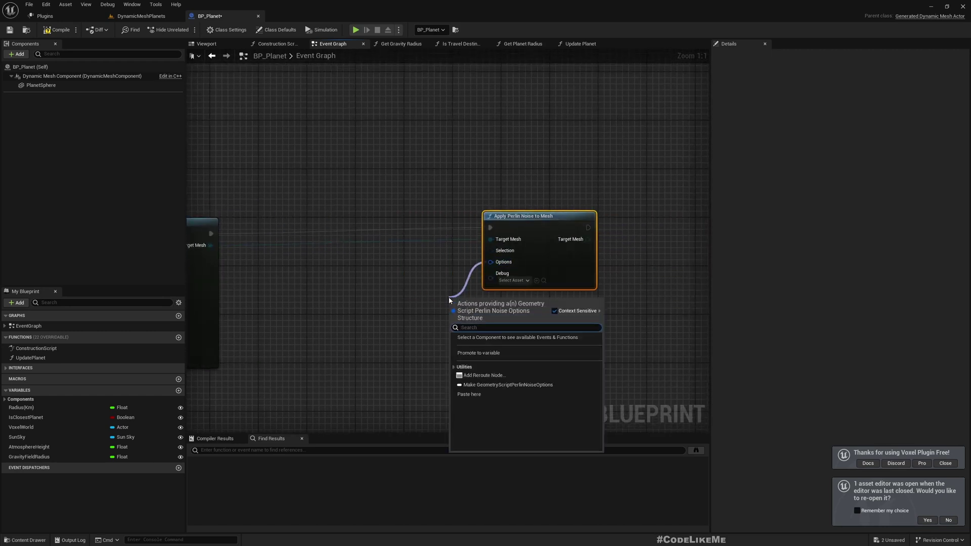
type("makep")
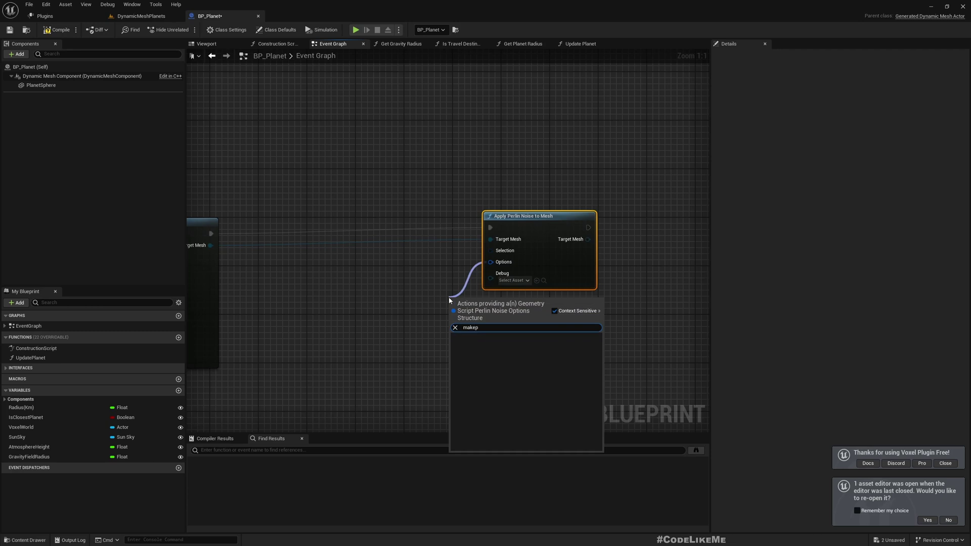
key("BackSpace")
key("Return")
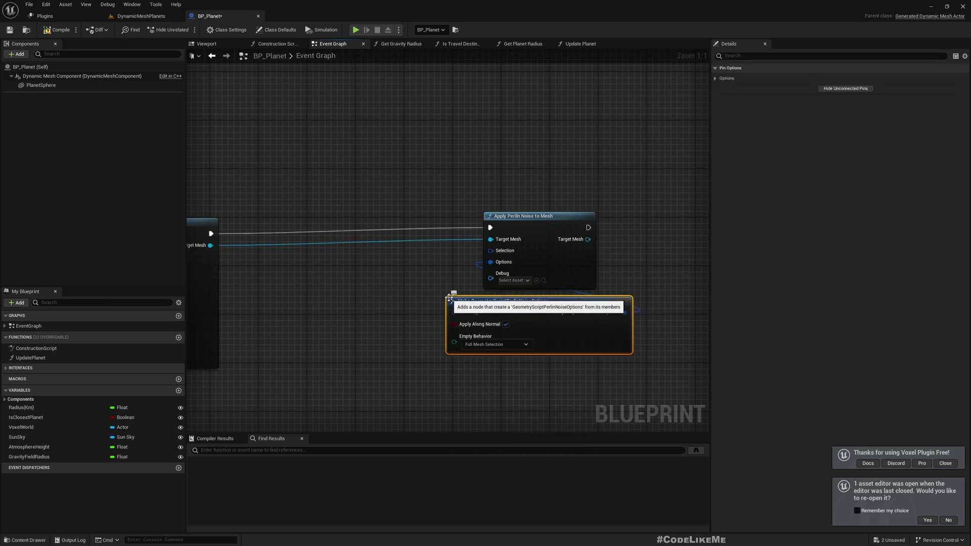
- Move the Apply Perlin Noise to Mesh node farther along so it sits clear above and beyond its options node
left_click_drag(545, 247, 672, 239)
scroll(597, 302, "down", 2)
scroll(596, 302, "down", 1)
right_click_drag(515, 349, 419, 315)
scroll(566, 226, "up", 2)
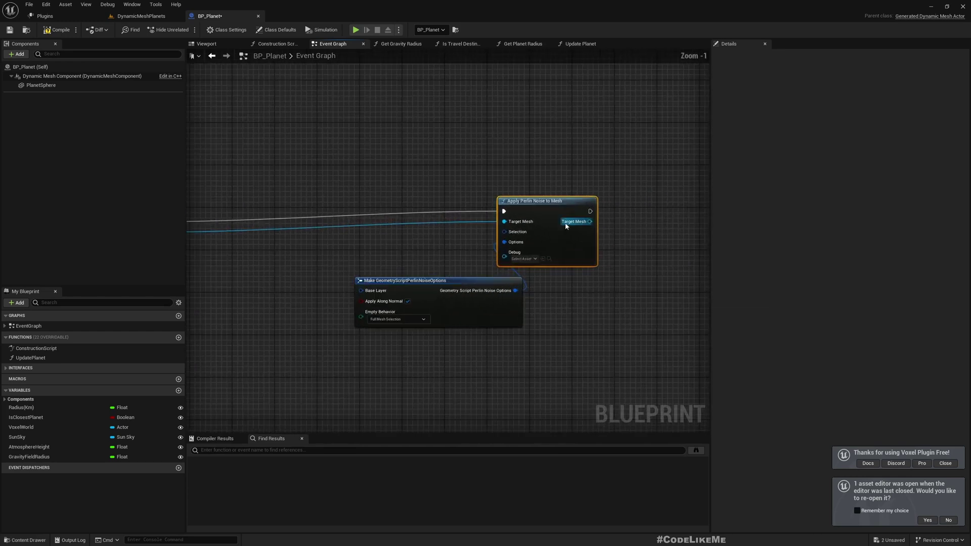
left_click_drag(541, 210, 599, 210)
scroll(547, 284, "up", 1)
right_click_drag(522, 328, 588, 283)
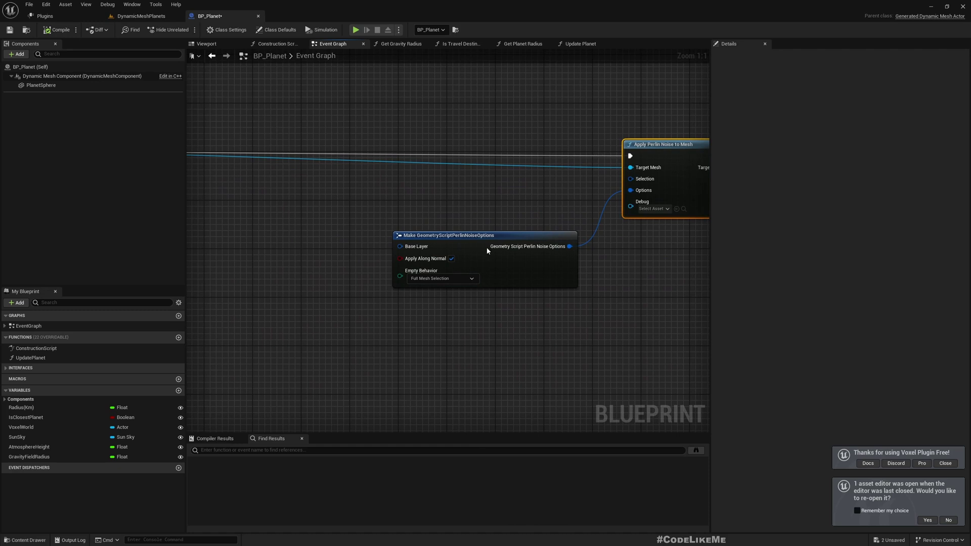
- Split the options node's Base Layer struct pin into separate inputs and move the node lower in the graph
right_click_drag(418, 249, 475, 246)
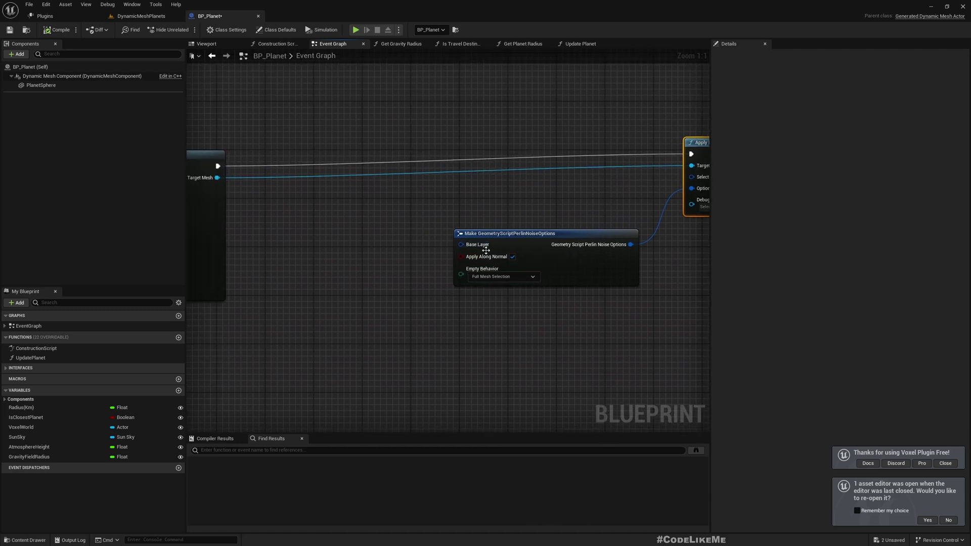
right_click(476, 246)
left_click(494, 267)
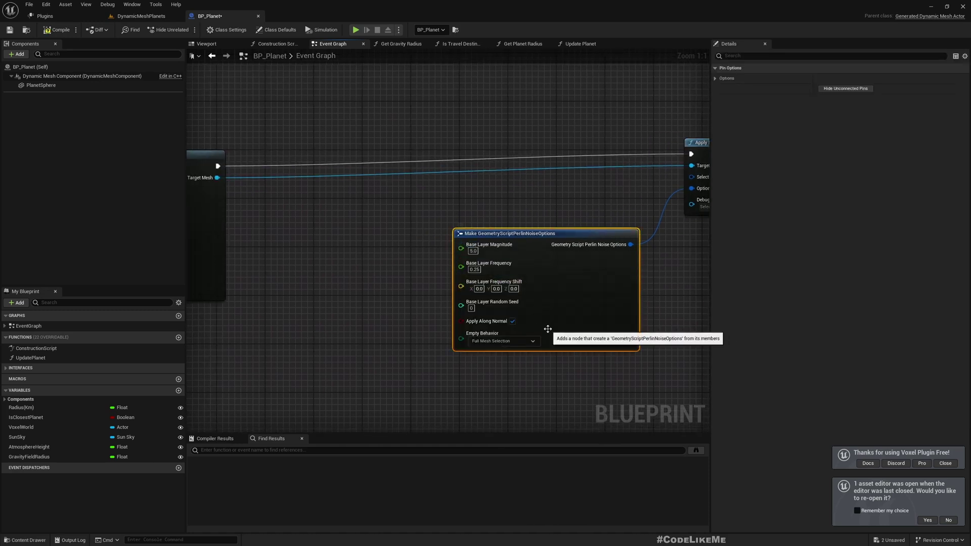
right_click_drag(408, 370, 334, 316)
scroll(333, 317, "down", 1)
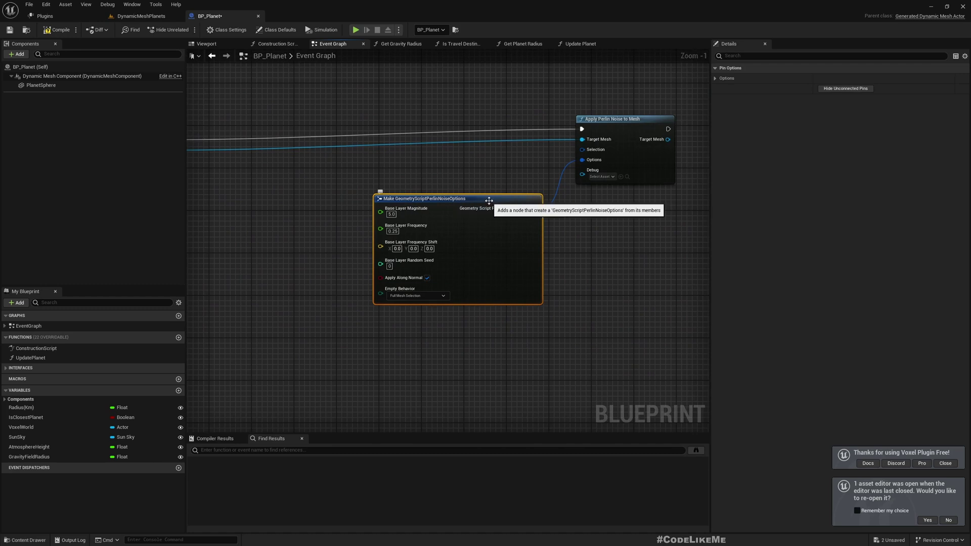
left_click_drag(487, 199, 493, 246)
right_click_drag(365, 267, 432, 232)
scroll(432, 232, "up", 1)
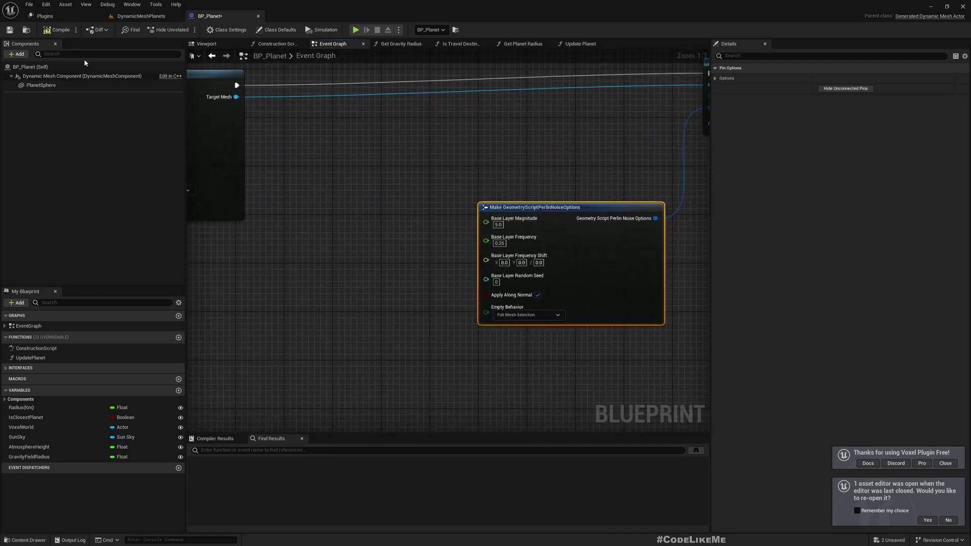
- Compile BP_Planet with the default noise options and examine the planet's surface in the DynamicMeshPlanets level
left_click(128, 15)
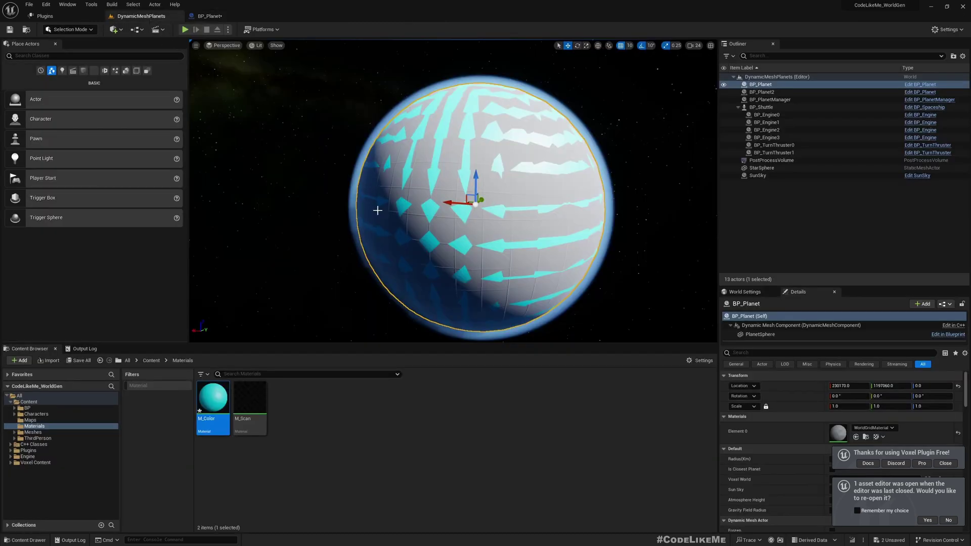
left_click(210, 16)
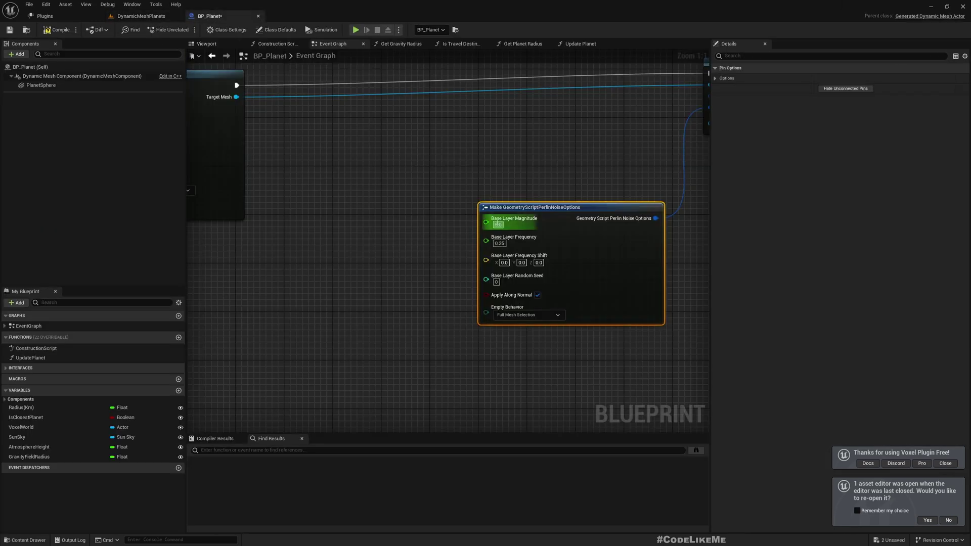
left_click(498, 225)
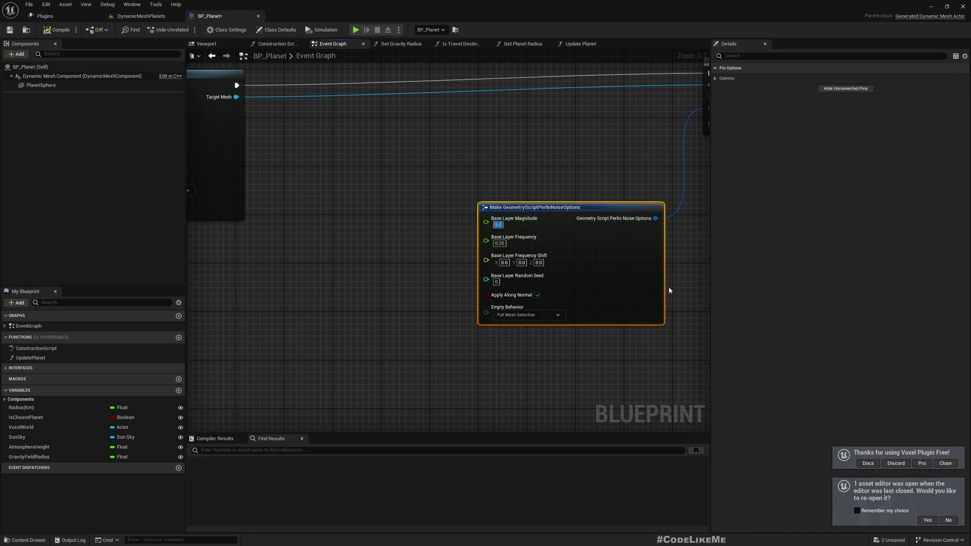
right_click_drag(364, 193, 259, 270)
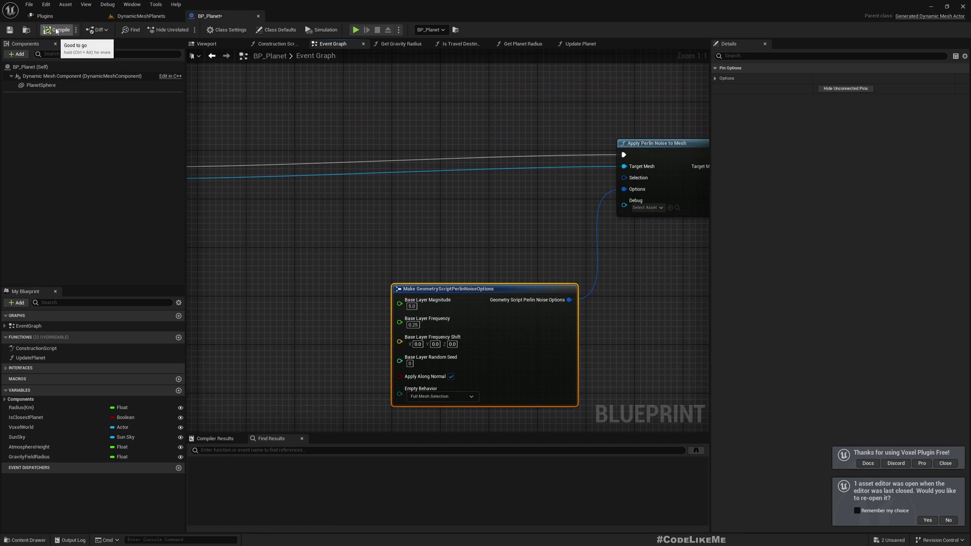
left_click(139, 16)
key("w")
right_click_drag(379, 171, 425, 180)
key("a")
right_click_drag(377, 149, 398, 149)
- Set the Perlin noise options' Base Layer Magnitude to 50000 in BP_Planet and compile it
left_click(210, 16)
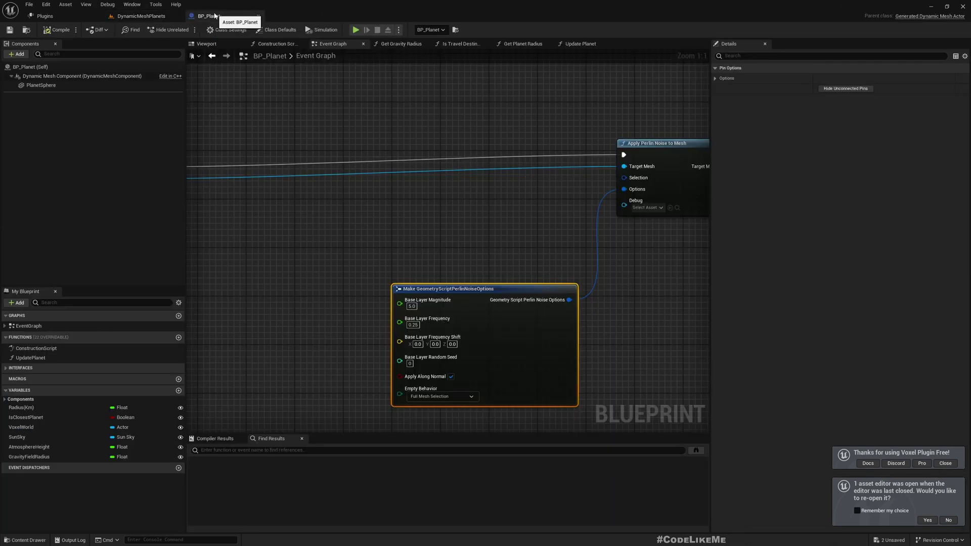
type("50000")
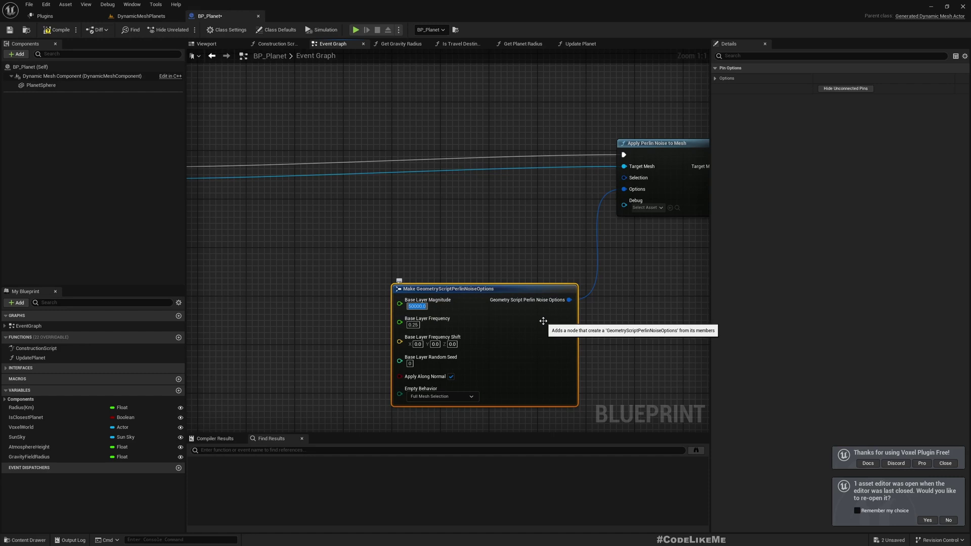
left_click(57, 29)
- Fly around and close to the planet in the DynamicMeshPlanets level to examine the effect of the noise magnitude
left_click(141, 15)
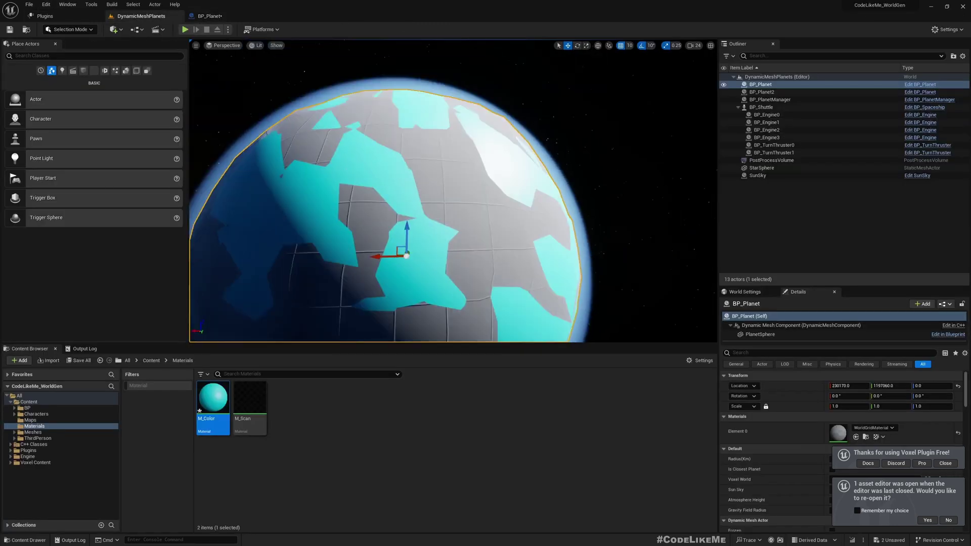
key("w")
mouse_move(453, 190)
right_mouse_down()
mouse_move(384, 127)
mouse_move(500, 212)
mouse_move(500, 182)
mouse_move(475, 122)
mouse_move(384, 152)
mouse_move(415, 161)
mouse_move(470, 156)
mouse_move(475, 127)
mouse_move(552, 116)
mouse_move(606, 131)
mouse_move(612, 182)
mouse_move(455, 180)
mouse_move(478, 182)
mouse_move(220, 96)
mouse_move(441, 187)
right_mouse_up()
key("w")
key("s")
key("d")
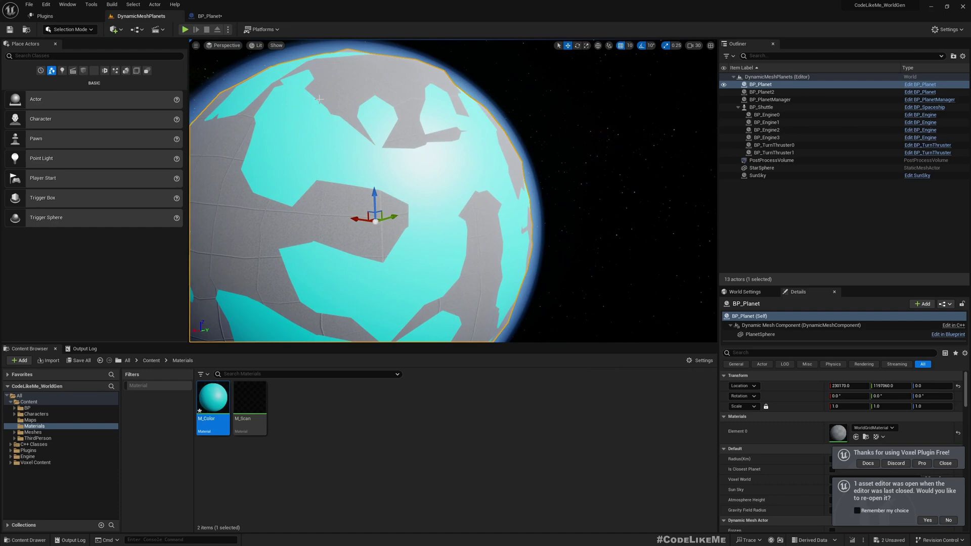
key("w")
right_click_drag(319, 99, 400, 83)
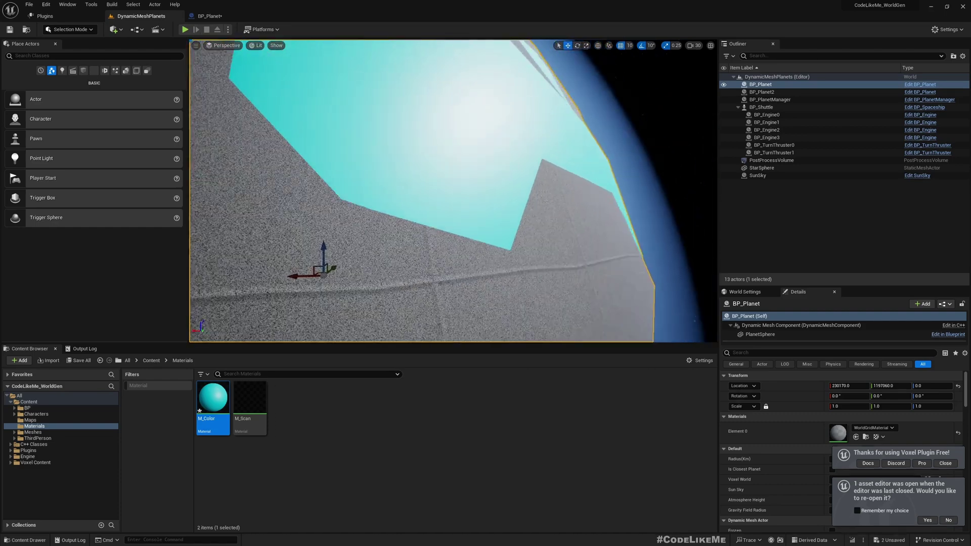
- Switch the DynamicMeshPlanets level view to Wireframe and examine the planet's mesh density
right_click_drag(453, 183, 445, 185)
left_click(255, 45)
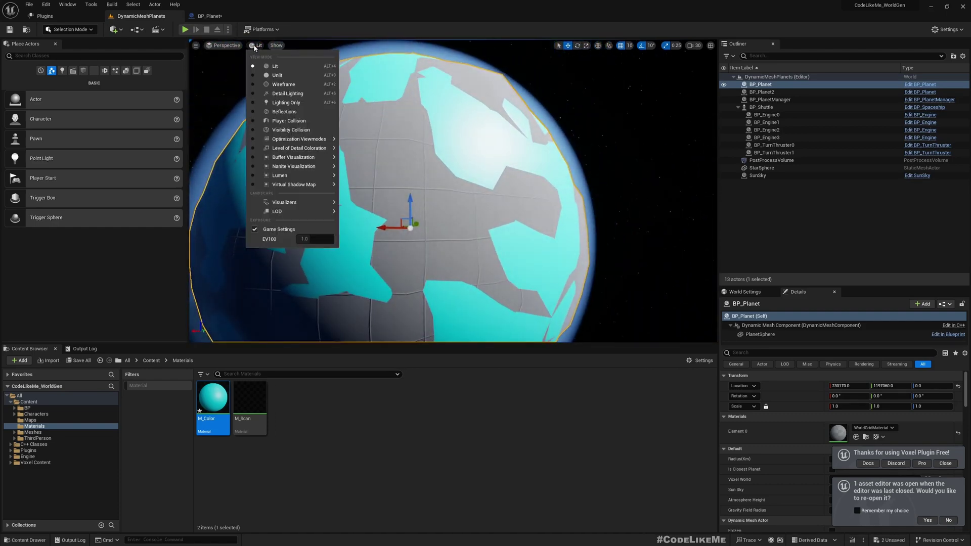
left_click(283, 84)
right_click_drag(283, 84, 341, 71)
key("s")
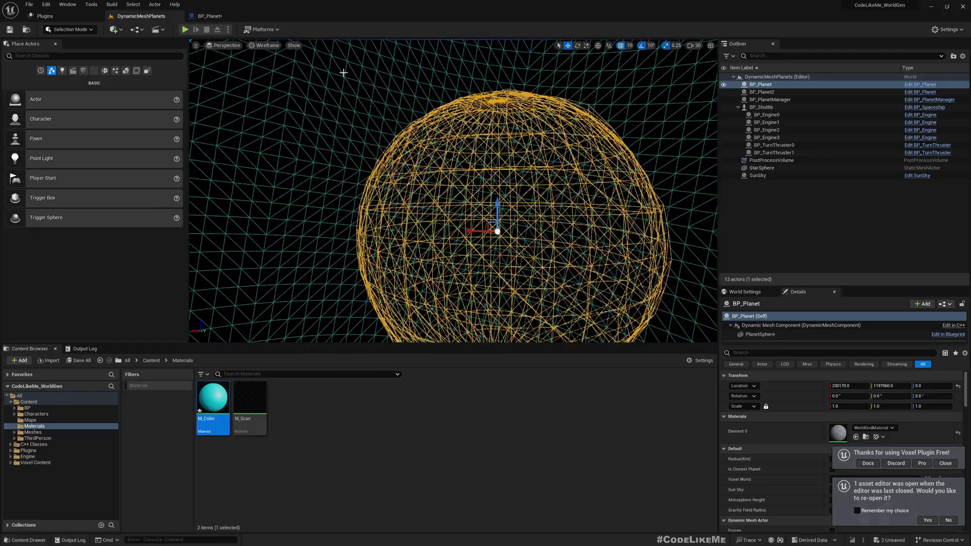
- Add an Apply Selective Tessellation node fed by the Append Sphere Box node's Target Mesh output in BP_Planet's Event Graph
left_click(207, 17)
right_click_drag(351, 240, 544, 229)
scroll(532, 227, "down", 4)
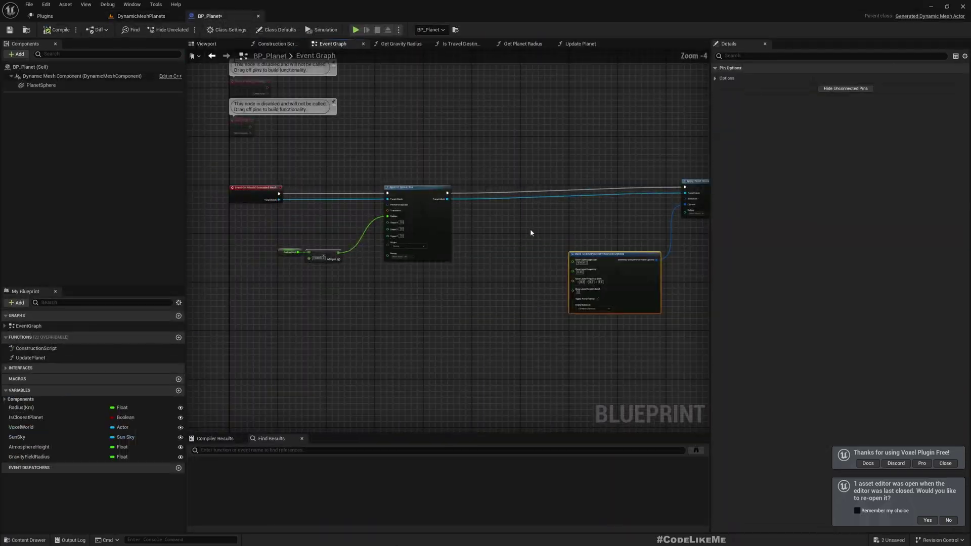
scroll(520, 221, "up", 3)
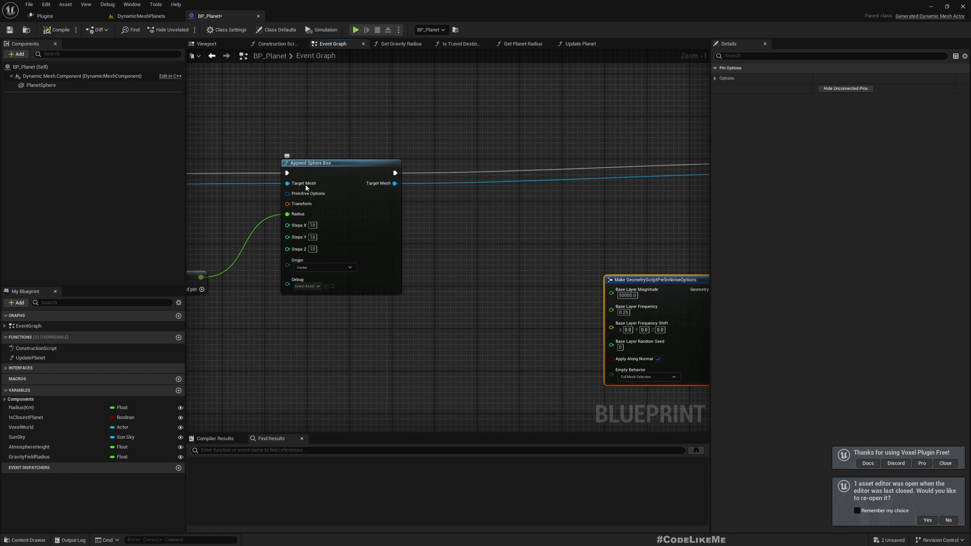
left_click_drag(395, 184, 451, 221)
type("a")
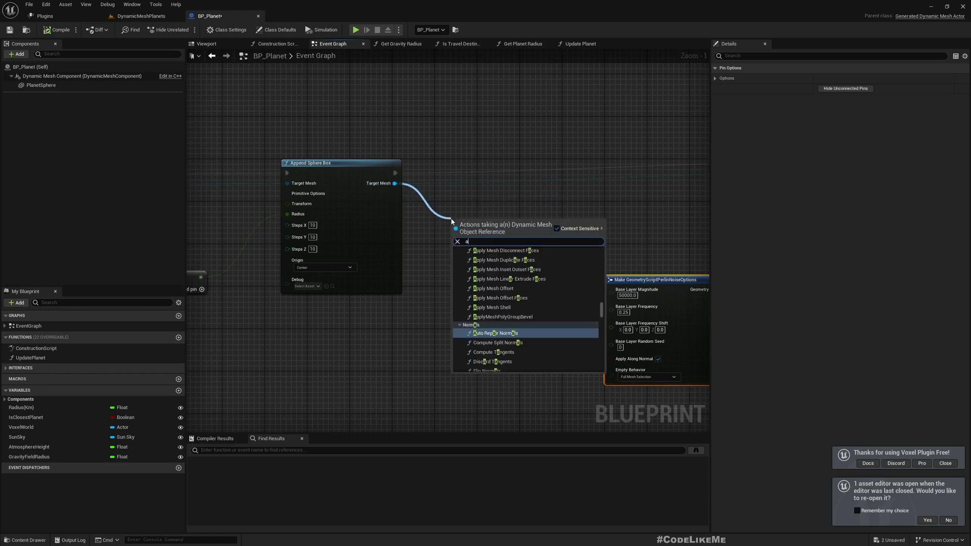
type("pply sl")
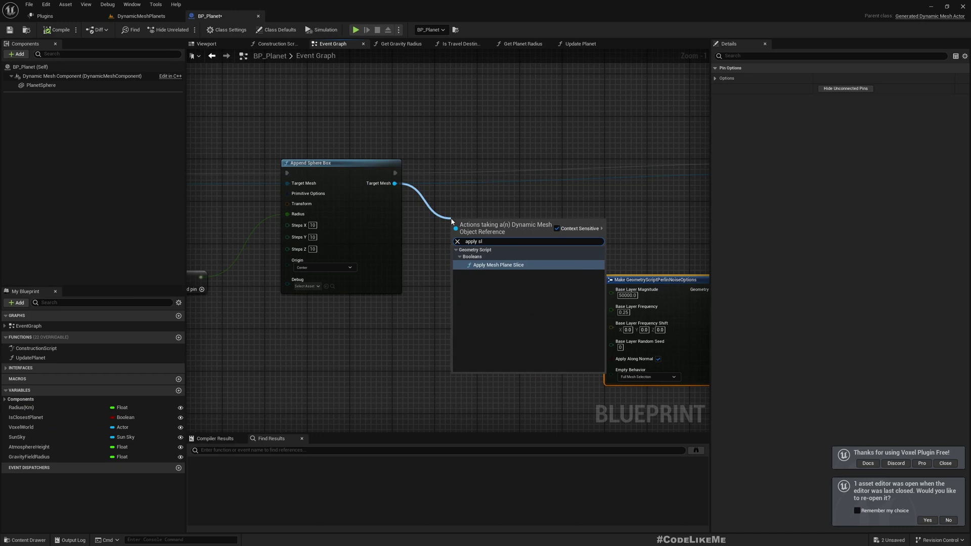
key("BackSpace")
key("BackSpace")
type("tes")
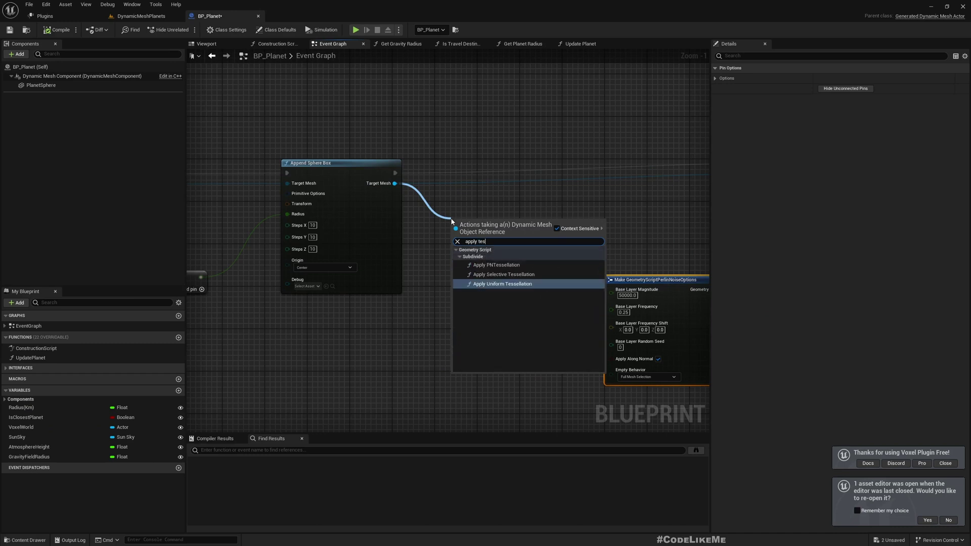
key("Up")
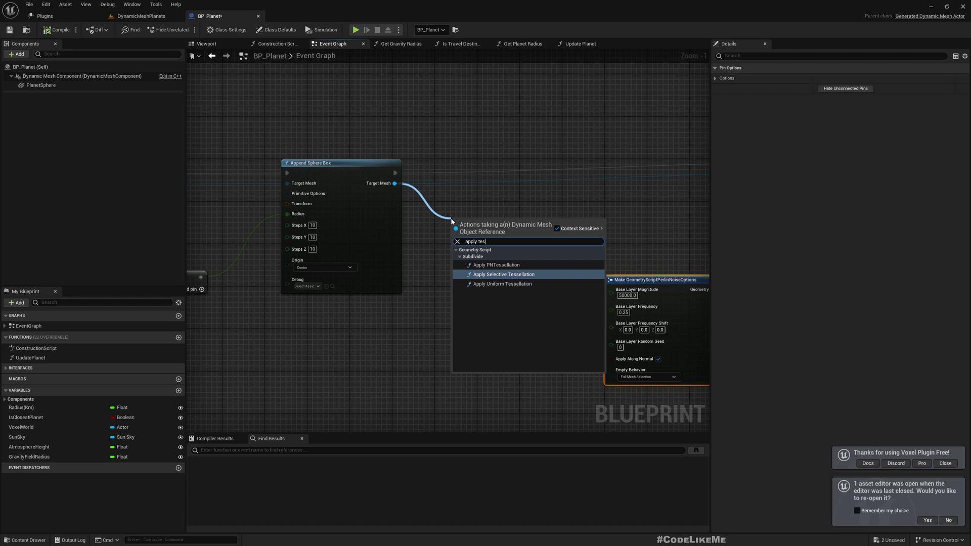
key("Return")
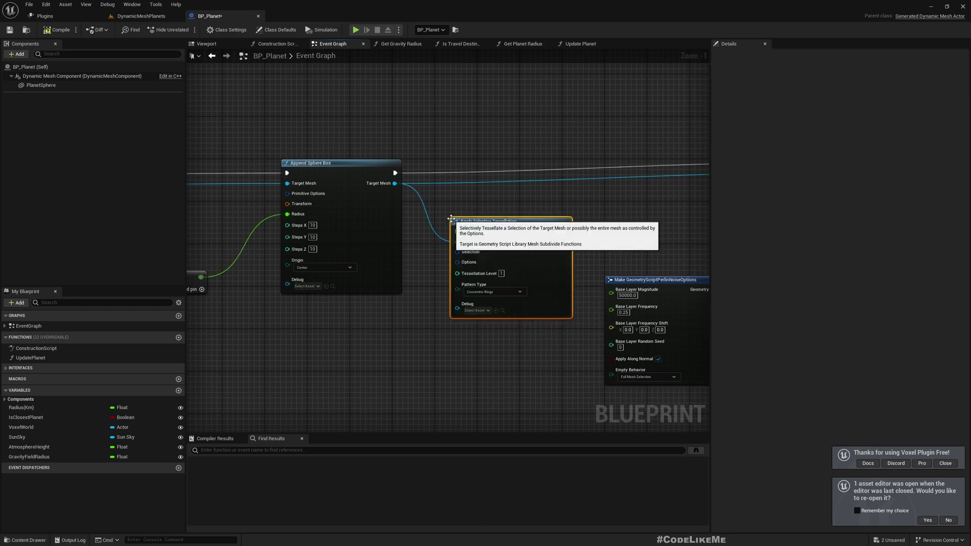
- Set the Tessellation Level to 5 and wire the tessellation node between Append Sphere Box and Apply Perlin Noise to Mesh
left_click(501, 273)
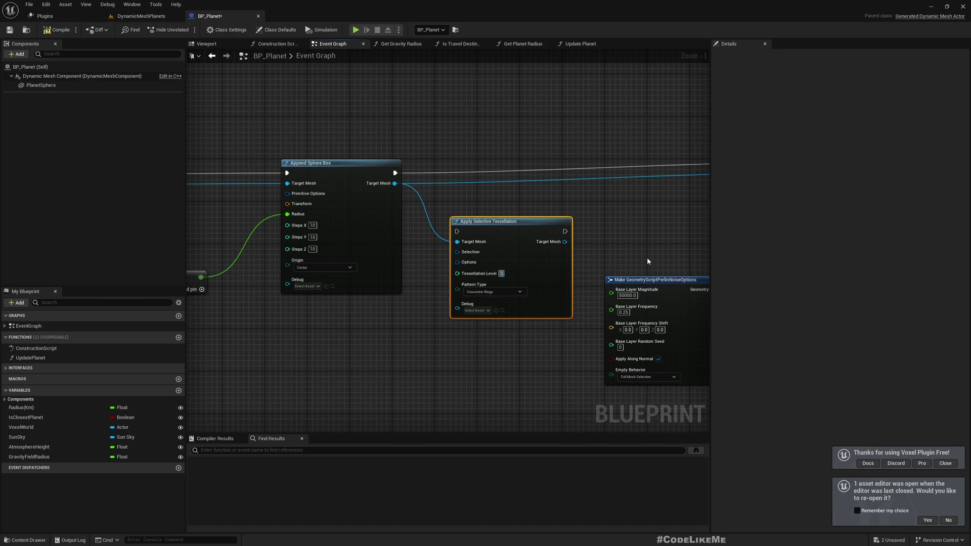
right_click_drag(484, 197, 425, 210)
left_click_drag(399, 247, 336, 188)
right_click_drag(542, 258, 419, 253)
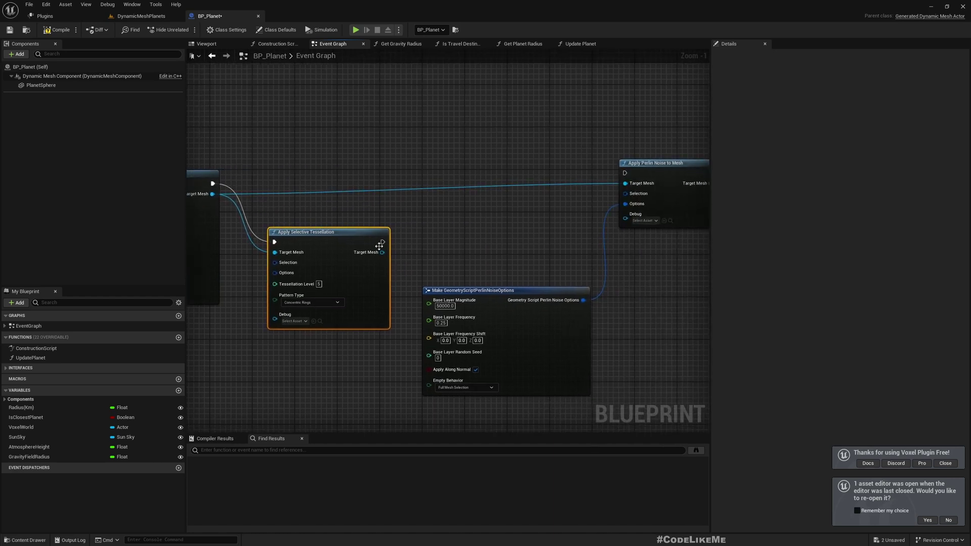
left_click_drag(379, 246, 607, 176)
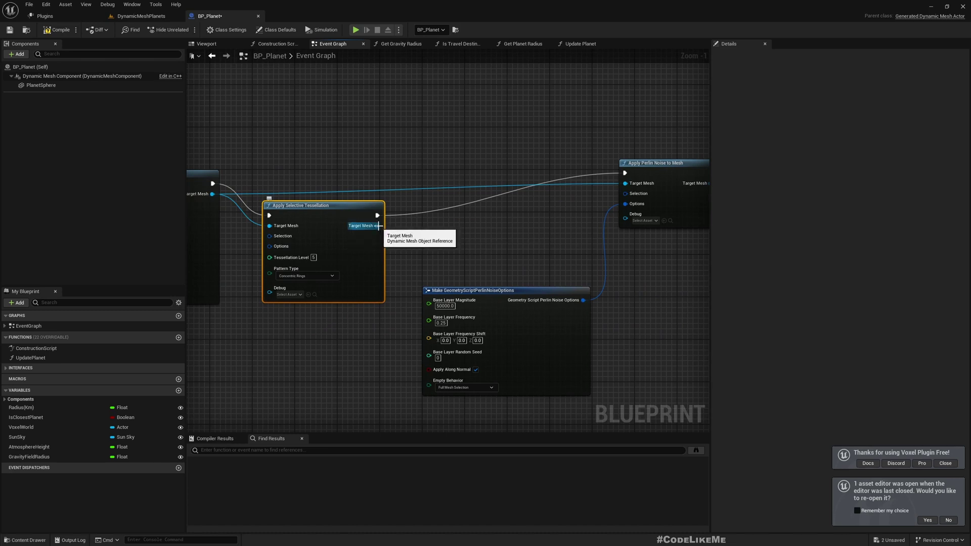
left_click_drag(378, 225, 627, 183)
left_click_drag(303, 215, 303, 183)
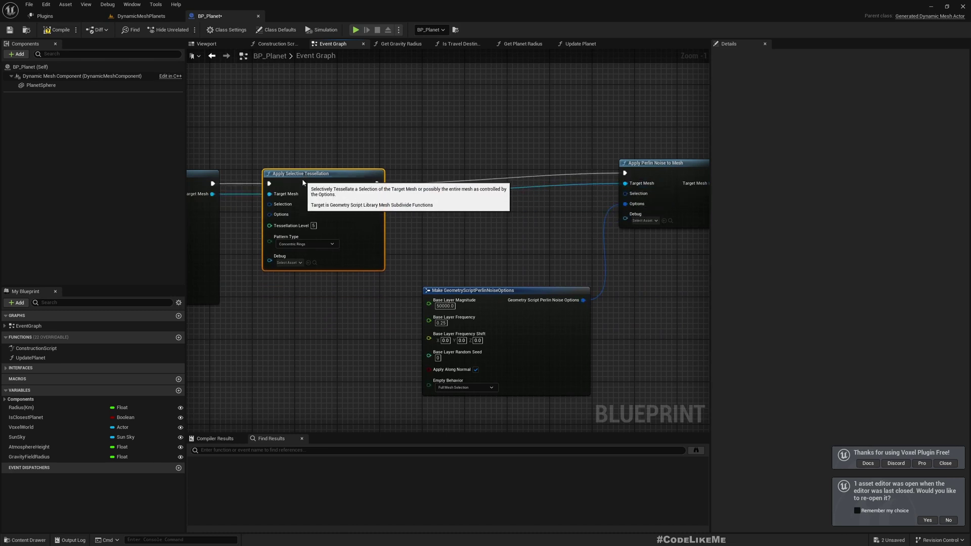
- Compile BP_Planet and examine the tessellated planet in the DynamicMeshPlanets level with Lit shading
left_click(57, 30)
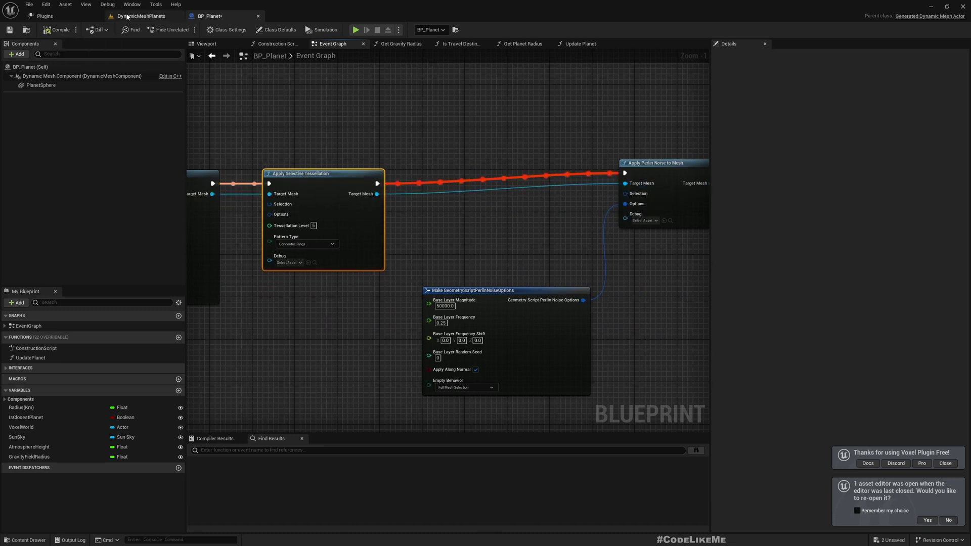
left_click(127, 17)
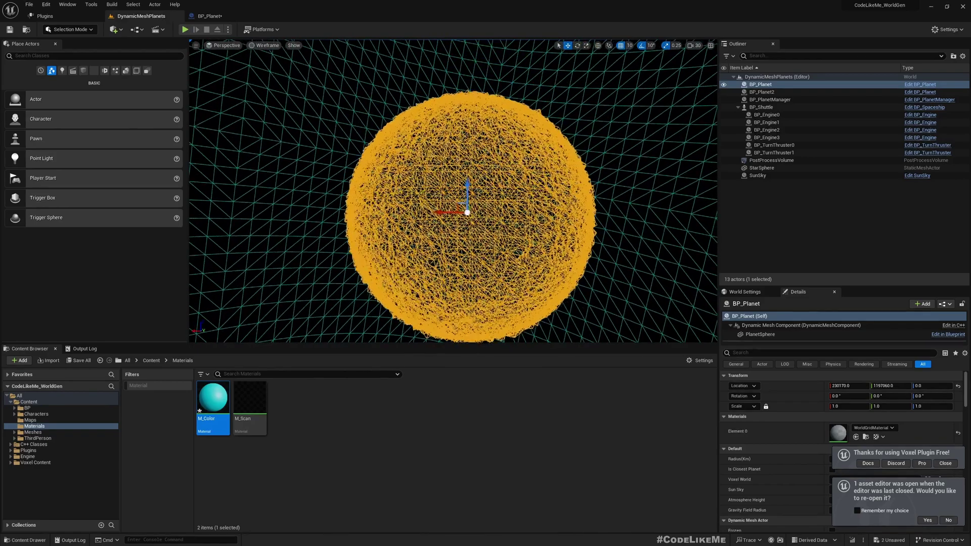
left_click(264, 45)
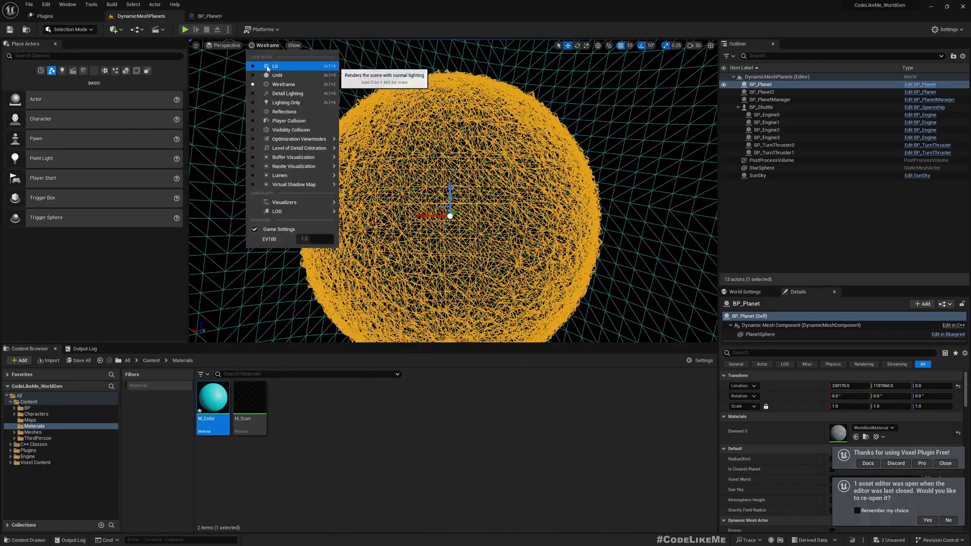
left_click(267, 66)
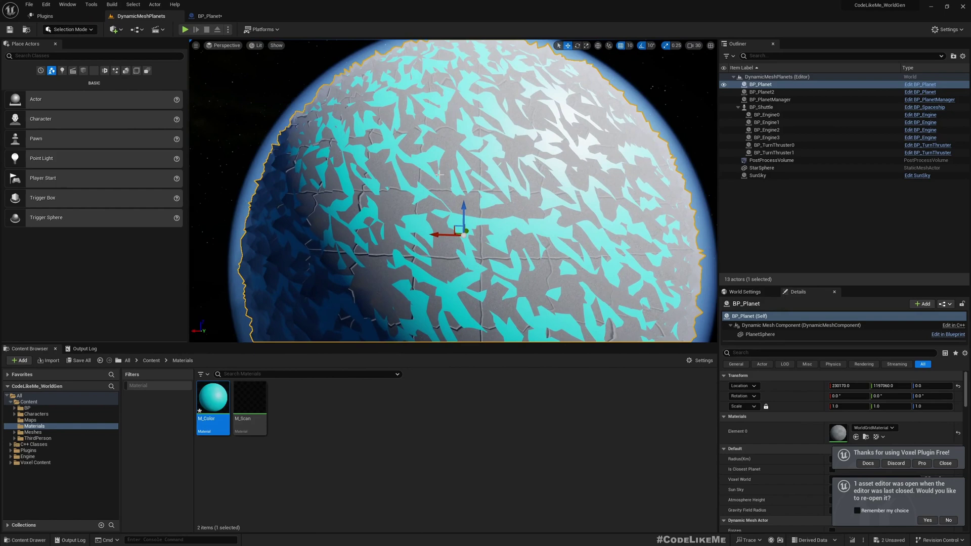
key("w")
mouse_move(439, 174)
right_mouse_down()
mouse_move(466, 139)
mouse_move(445, 162)
mouse_move(445, 142)
mouse_move(430, 152)
mouse_move(483, 139)
mouse_move(476, 174)
mouse_move(428, 172)
right_mouse_up()
key("s")
key("s")
right_click_drag(416, 204, 415, 206)
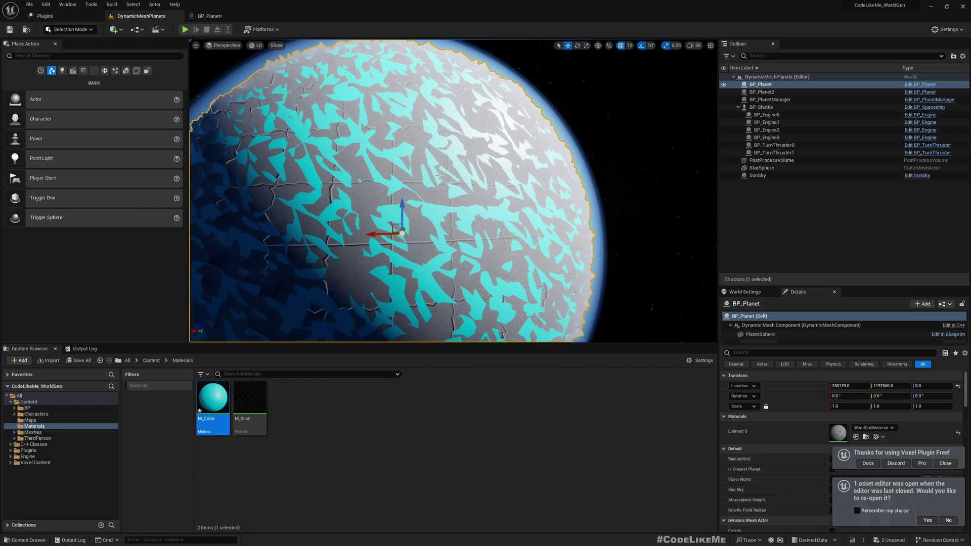
right_click_drag(415, 207, 409, 212)
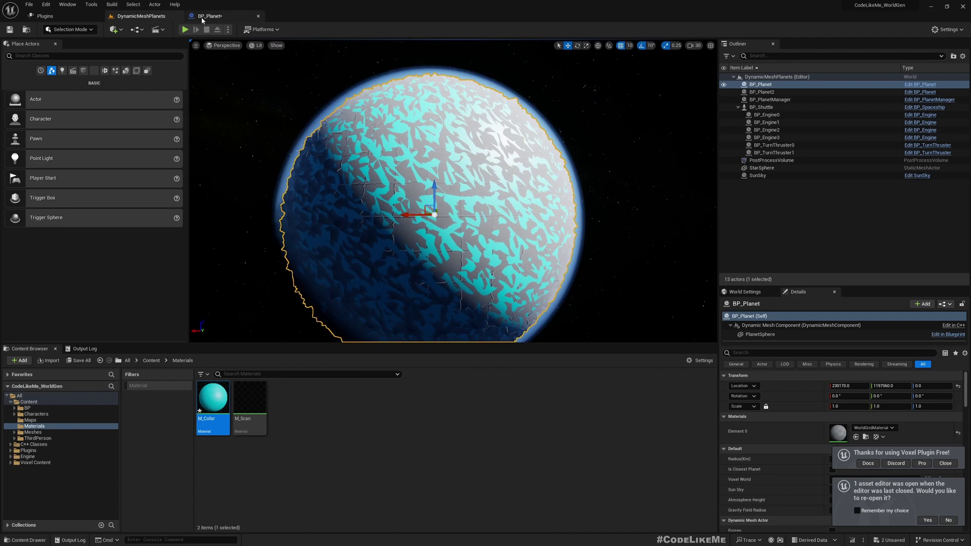
- Set the Perlin noise options' Base Layer Frequency to 0.0025 in BP_Planet and examine the compiled result on the planets in the level
left_click(209, 16)
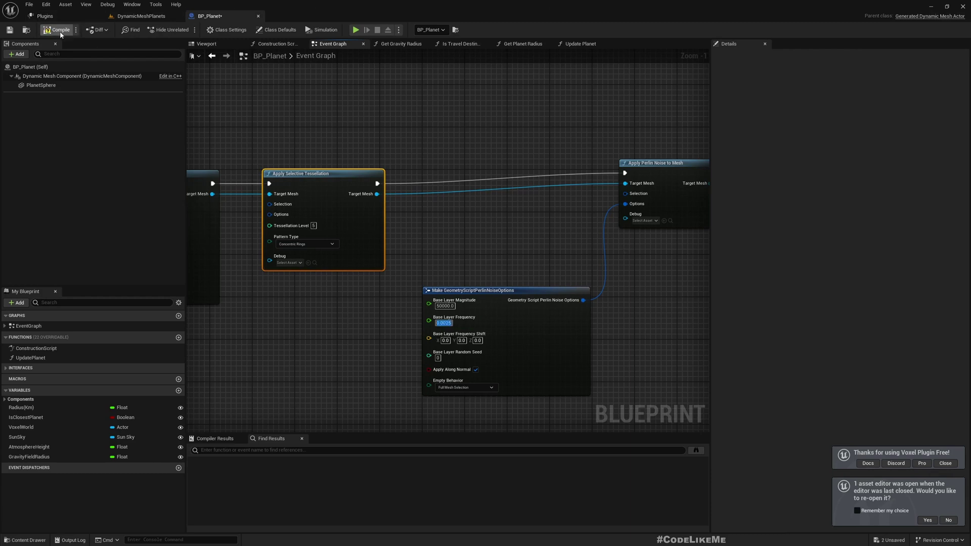
left_click(141, 15)
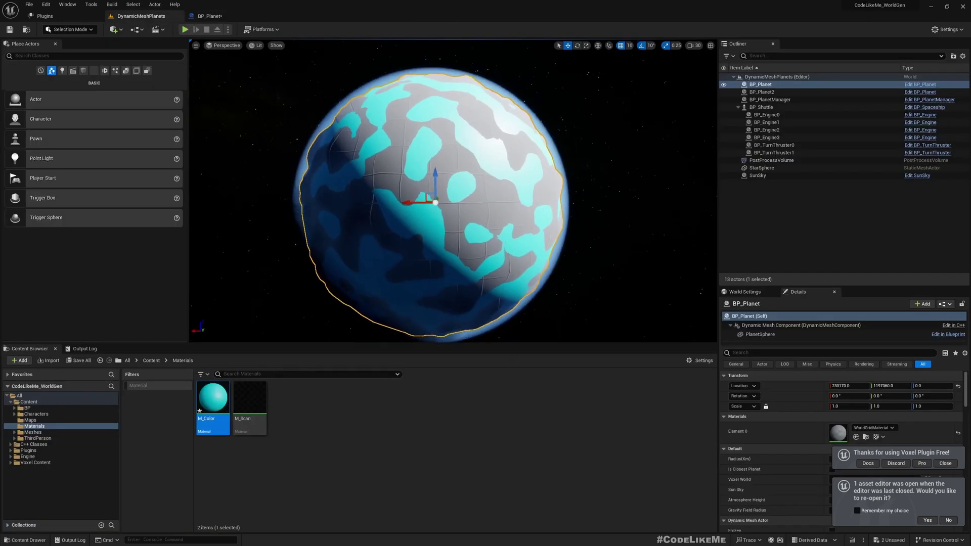
right_click_drag(453, 191, 487, 162)
key("w")
key("w")
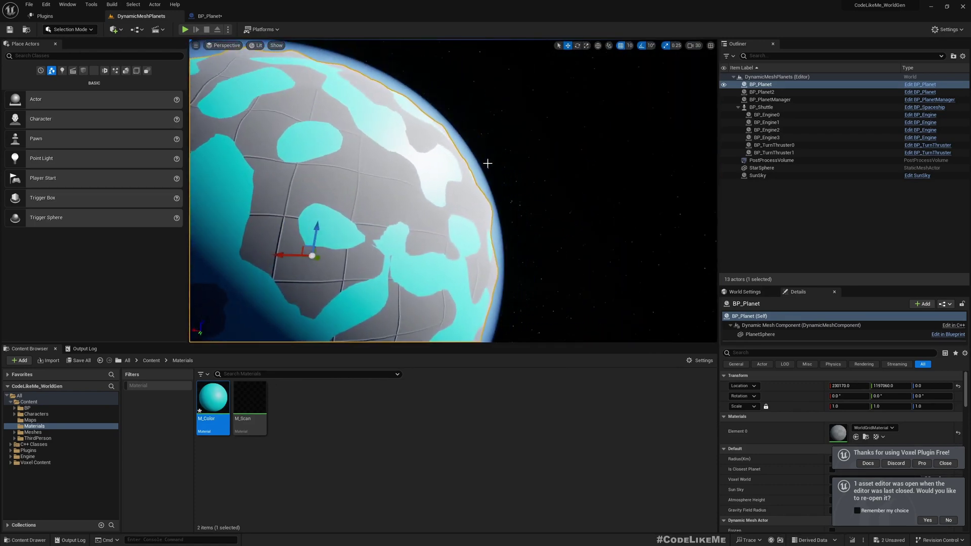
key("f")
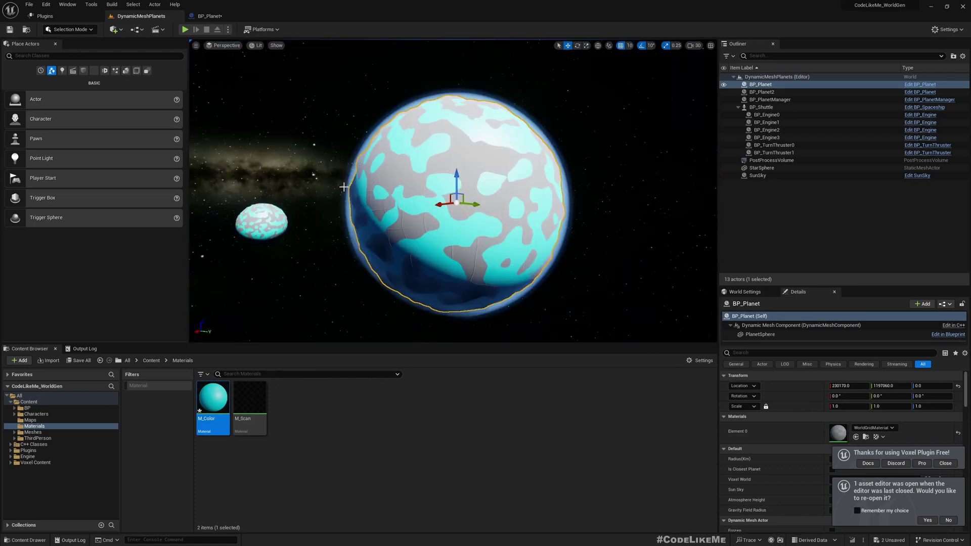
left_click(312, 131)
right_click_drag(312, 131, 403, 121)
left_click(473, 142)
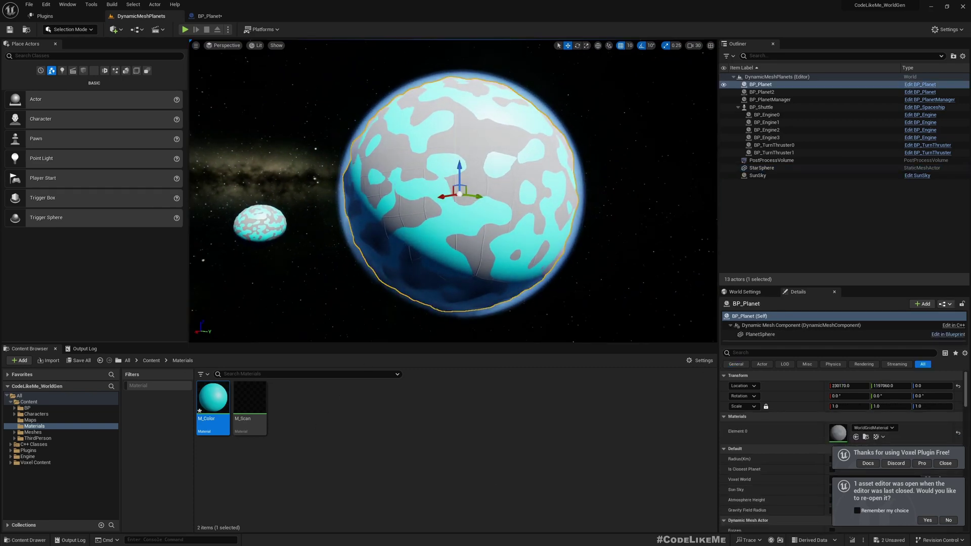
- Search the Voxel Content folder for "material" and select the red MI_VoxelQuixel_FiveWayBlend material instance
left_click(48, 463)
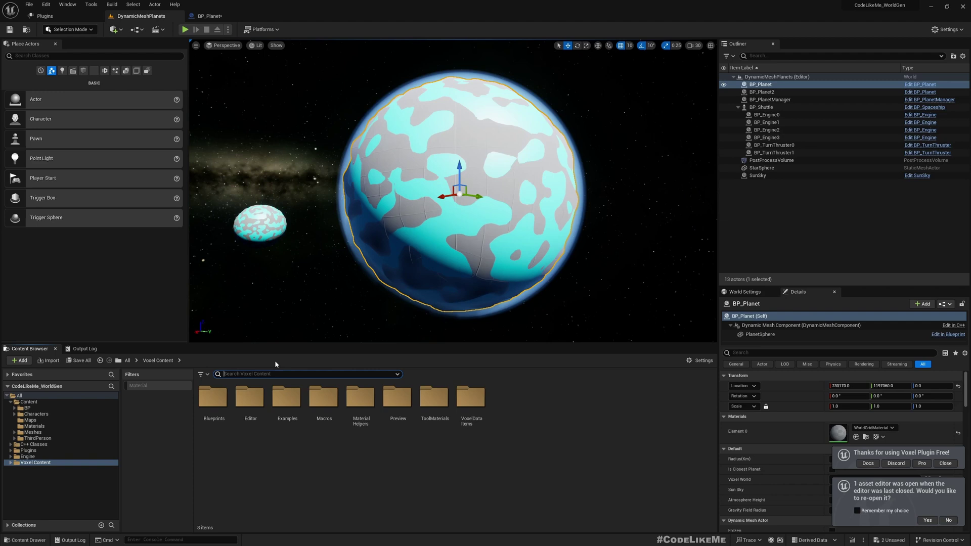
type("material")
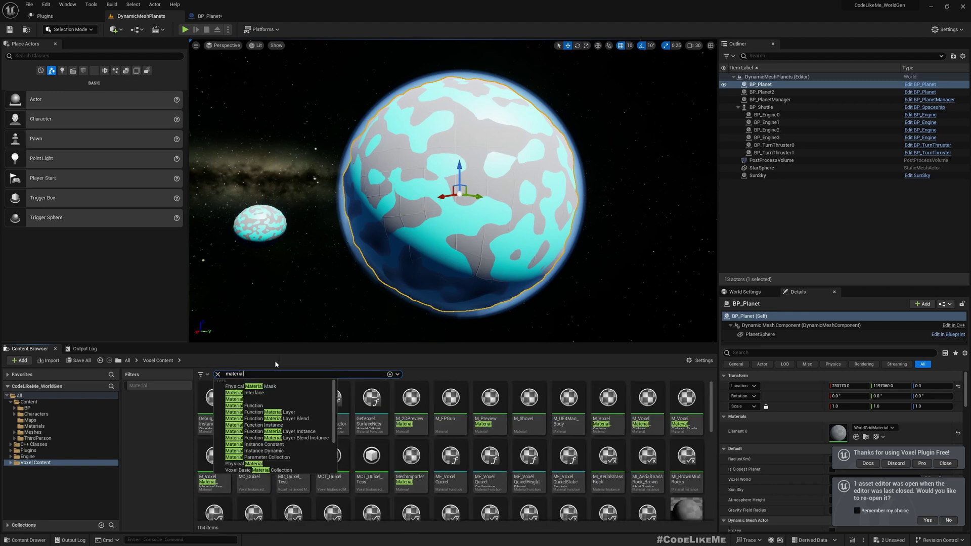
scroll(612, 443, "down", 1)
left_click(608, 476)
scroll(878, 424, "down", 3)
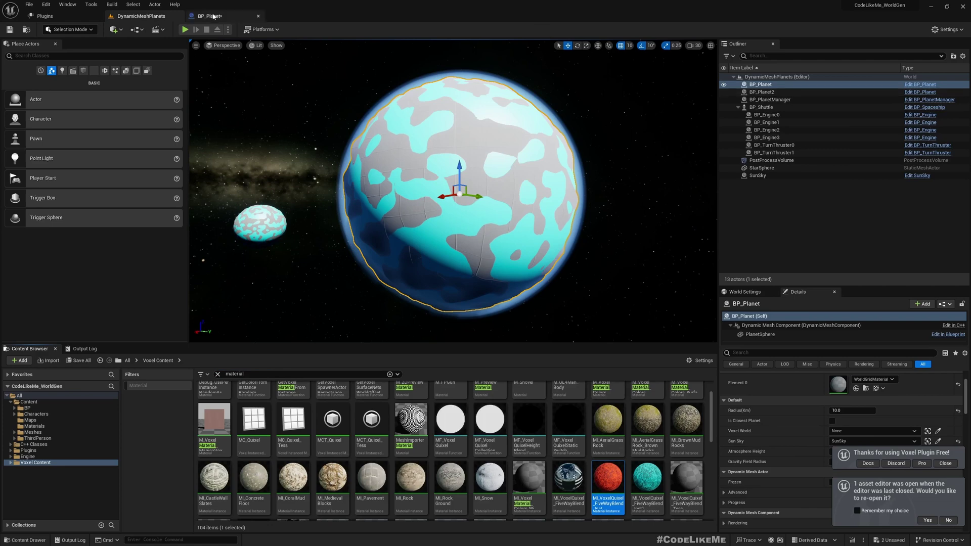
- Assign the selected red material instance to Element 0 of BP_Planet's Dynamic Mesh Component and view it on the planets in the level
left_click(210, 16)
left_click(206, 44)
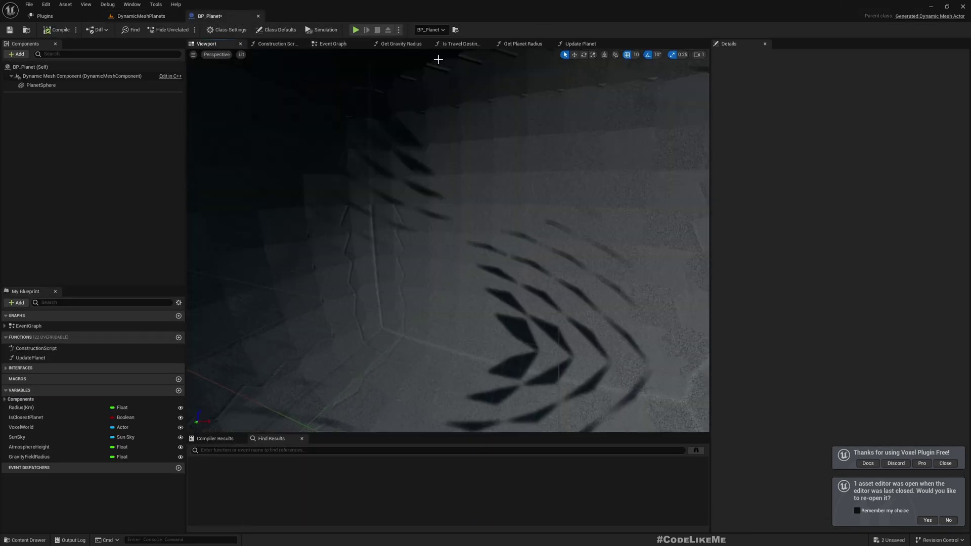
left_click(58, 76)
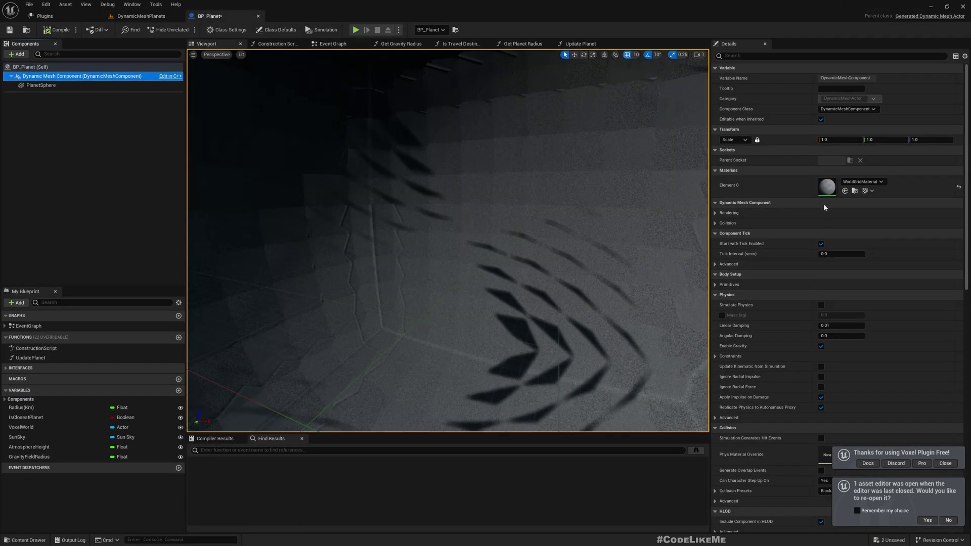
left_click(845, 191)
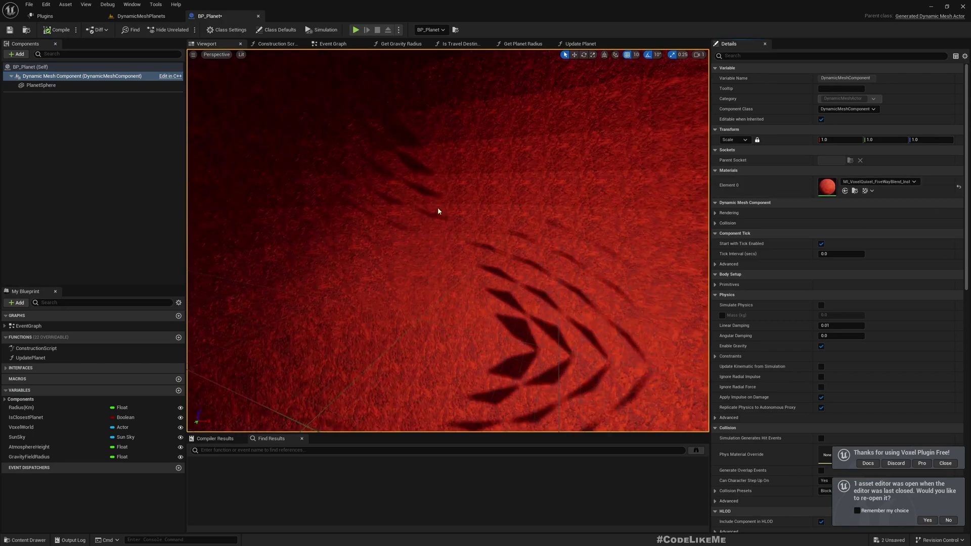
right_click_drag(438, 211, 486, 237)
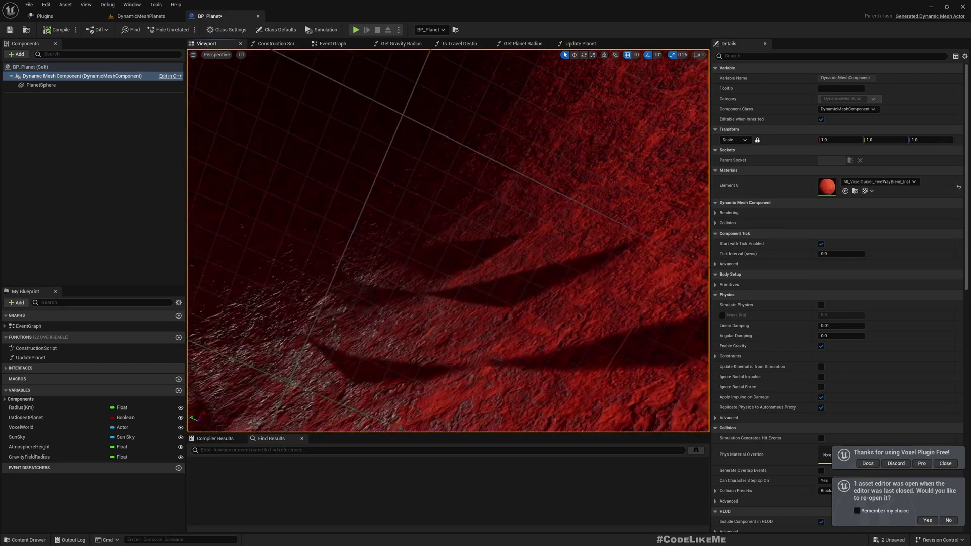
left_click_drag(438, 180, 439, 164)
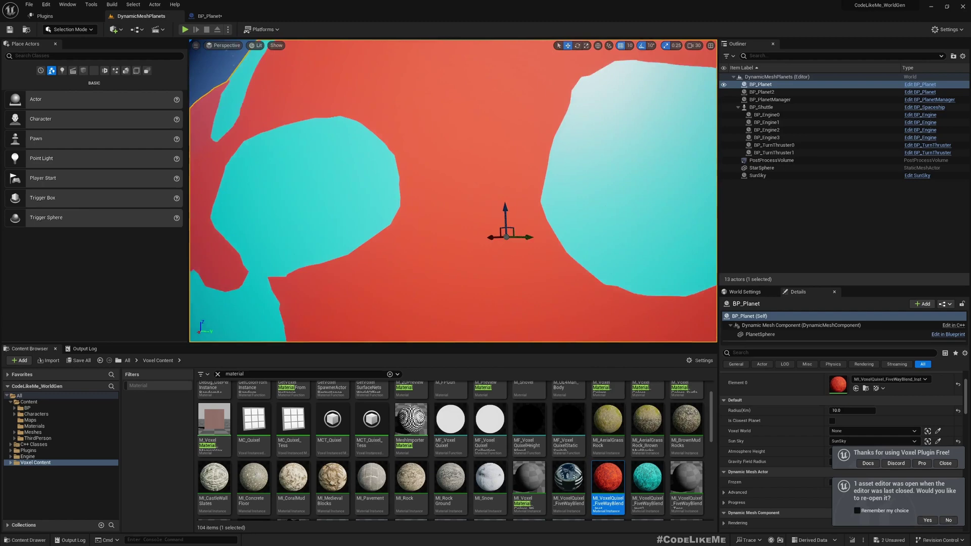
key("s")
right_click_drag(295, 157, 319, 182)
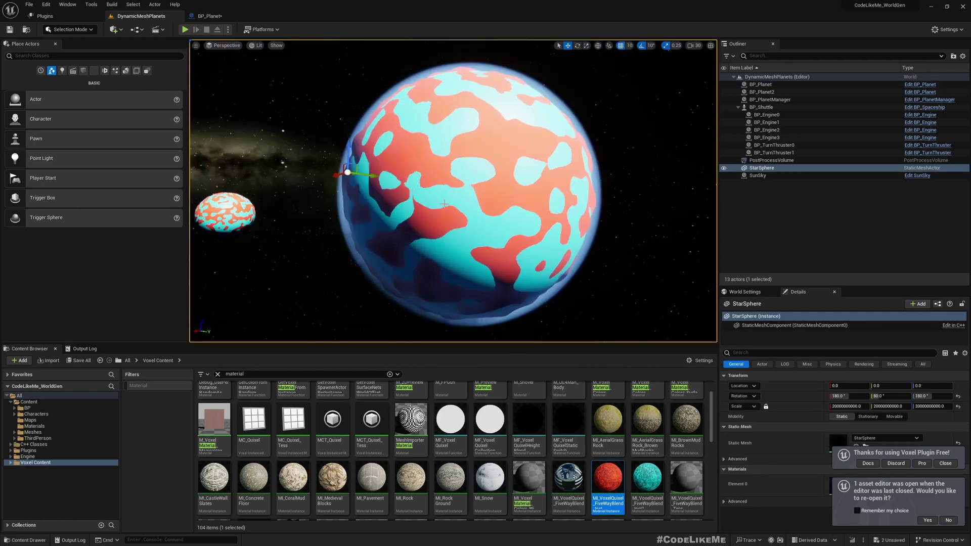
- Examine the Apply Perlin Noise to Mesh node and its noise options in BP_Planet's Event Graph
left_click(210, 16)
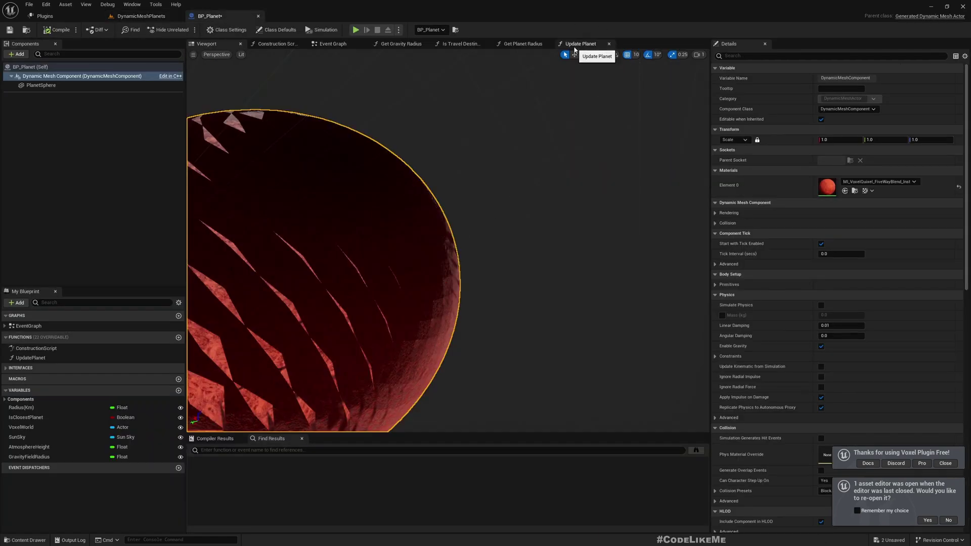
left_click(333, 45)
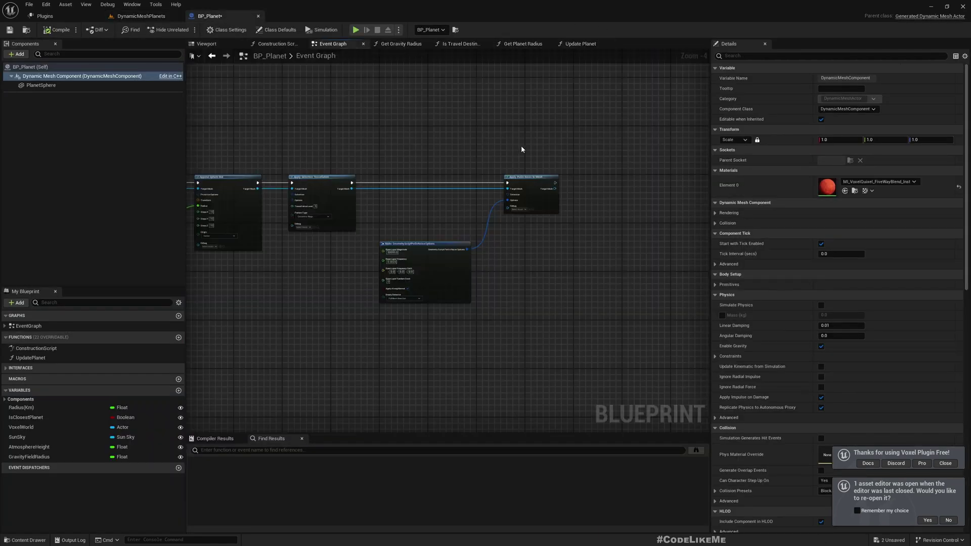
scroll(383, 219, "up", 4)
right_click_drag(481, 238, 366, 197)
right_click_drag(306, 209, 417, 194)
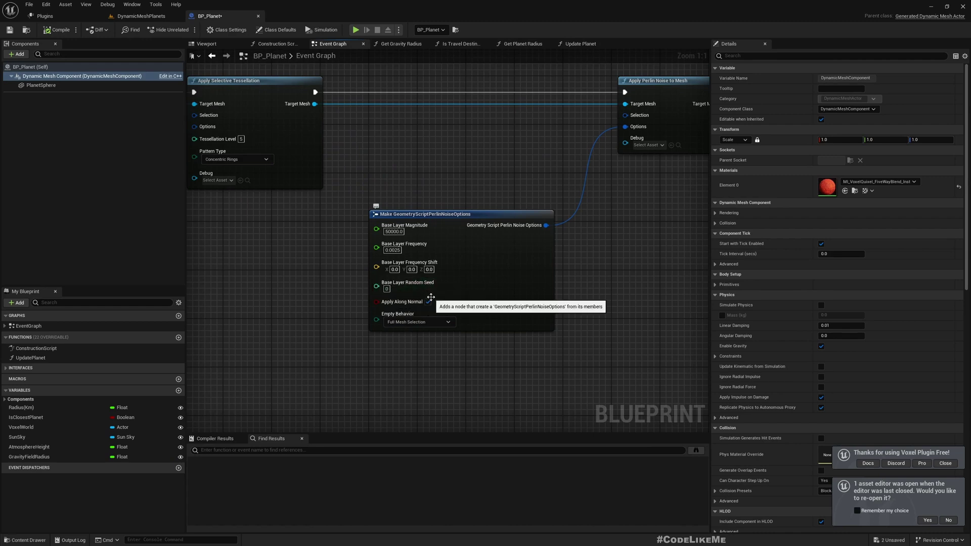
right_click_drag(431, 298, 454, 293)
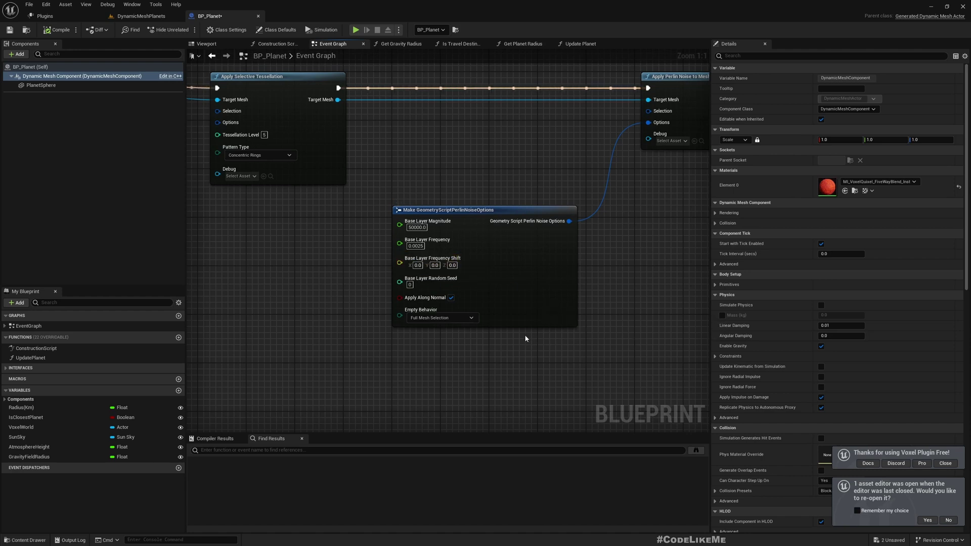
scroll(548, 343, "down", 3)
right_click_drag(539, 339, 386, 337)
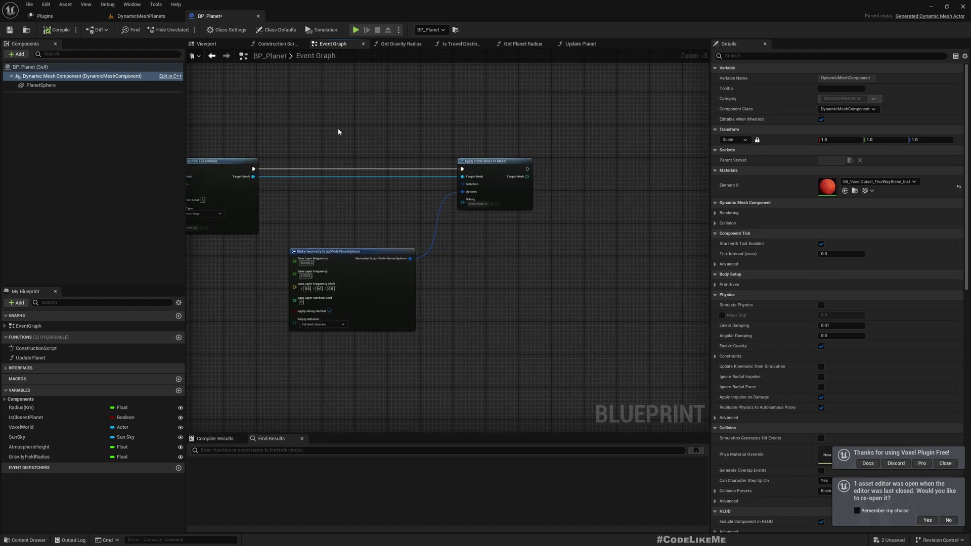
- Add reroute nodes to the Target Mesh and execution outputs of the Apply Perlin Noise to Mesh node
scroll(405, 199, "up", 3)
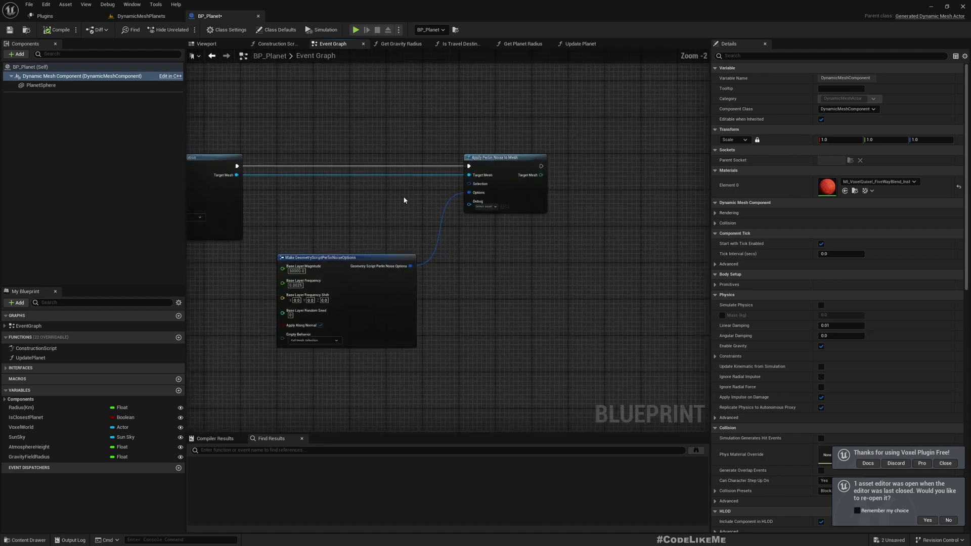
right_click_drag(354, 223, 281, 231)
scroll(403, 225, "down", 2)
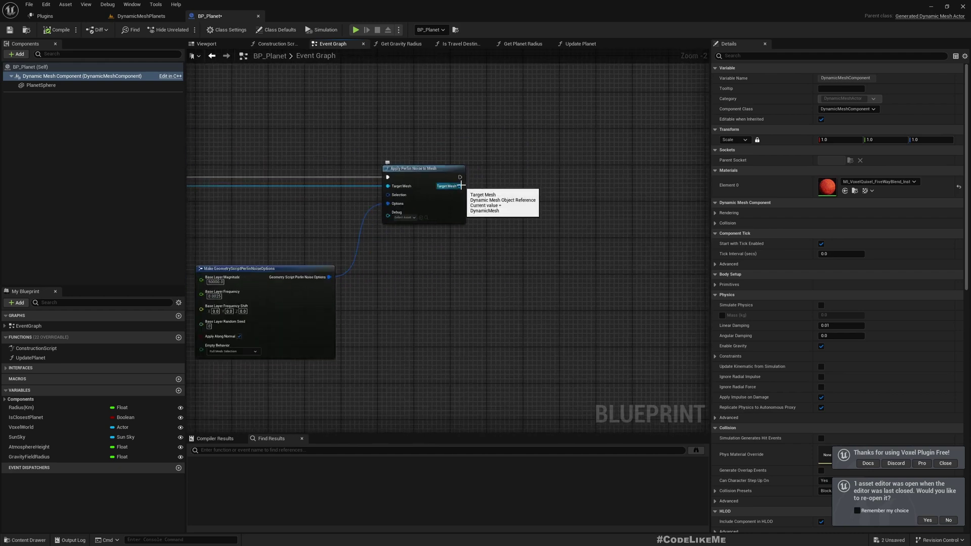
left_click_drag(463, 187, 586, 190)
type("rero")
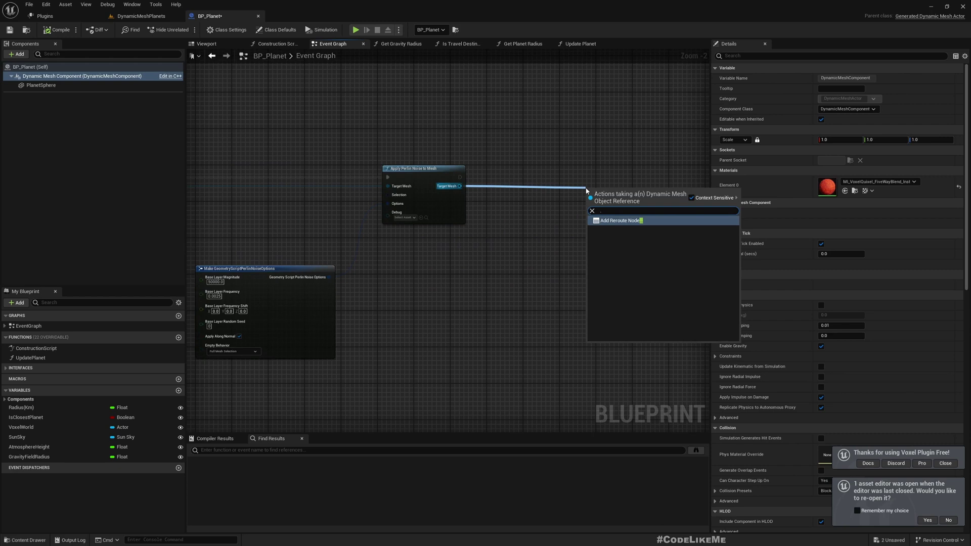
key("Return")
left_click_drag(461, 177, 558, 177)
type(".")
key("Return")
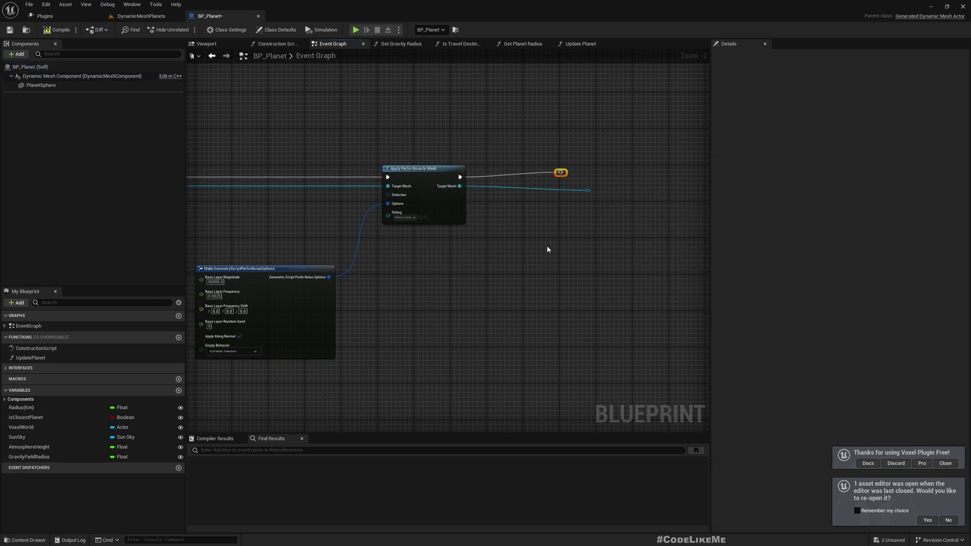
- Collapse the Apply Perlin Noise to Mesh and Make GeometryScriptPerlinNoiseOptions nodes into a function named PlaneteryPerlinNoise
scroll(415, 266, "down", 2)
right_click_drag(412, 264, 460, 254)
left_click_drag(350, 170, 522, 322)
scroll(468, 237, "up", 5)
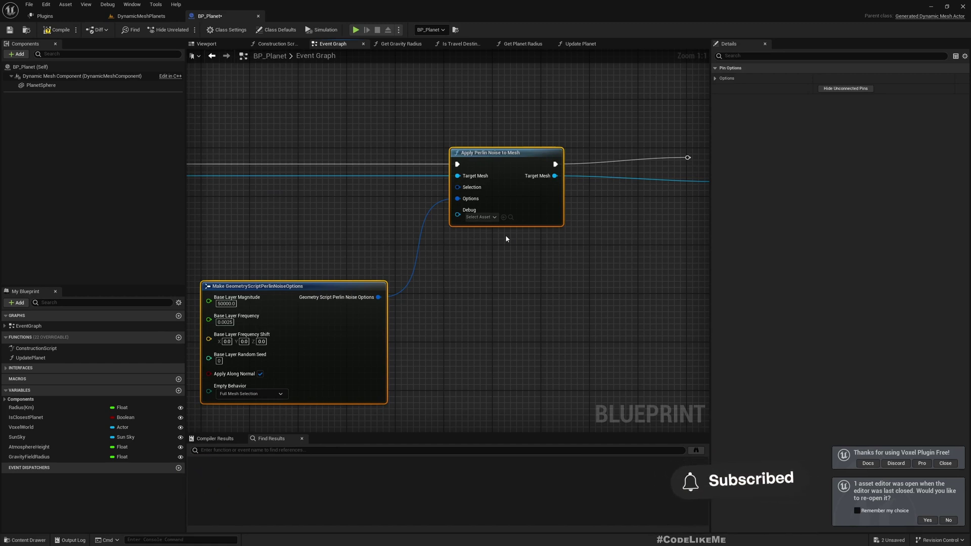
right_click(492, 160)
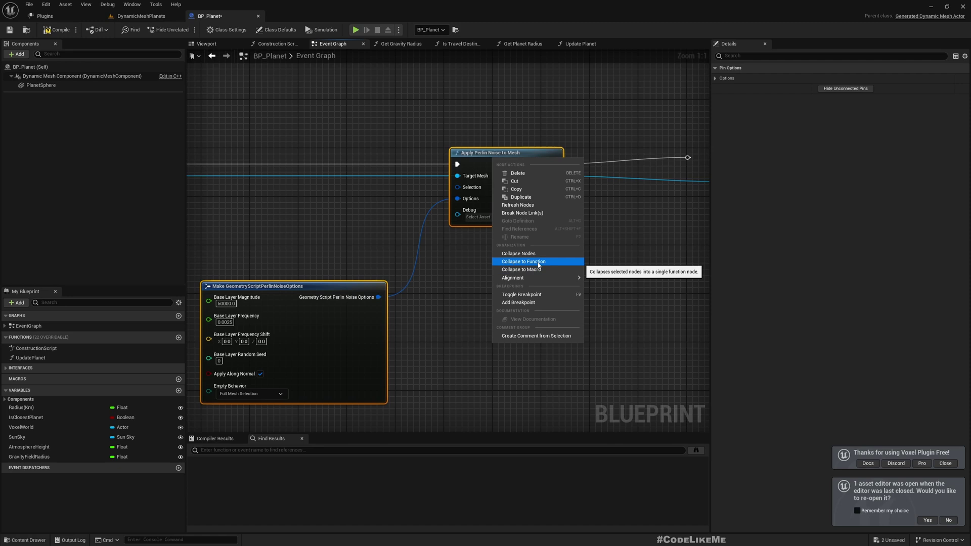
right_click_drag(469, 386, 497, 344)
scroll(567, 347, "down", 3)
right_click(520, 194)
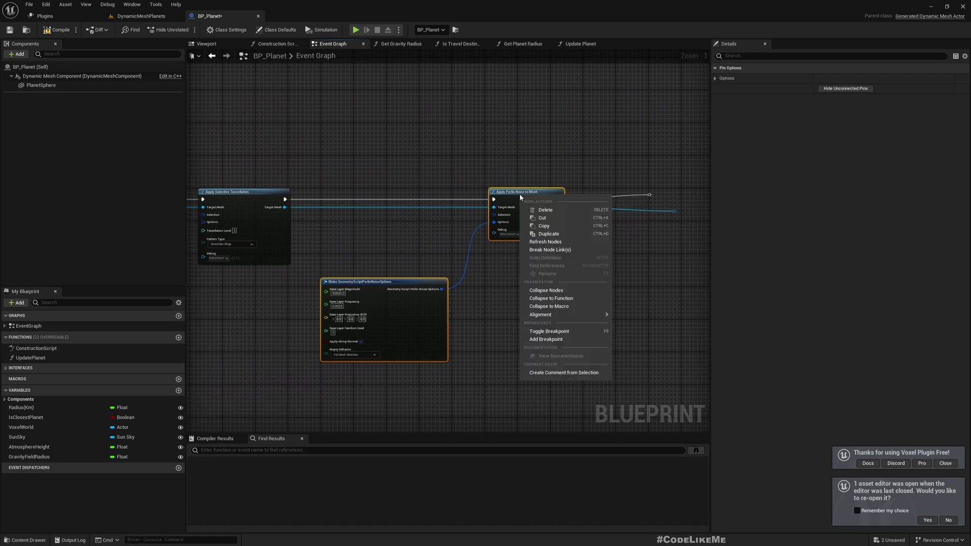
left_click(562, 299)
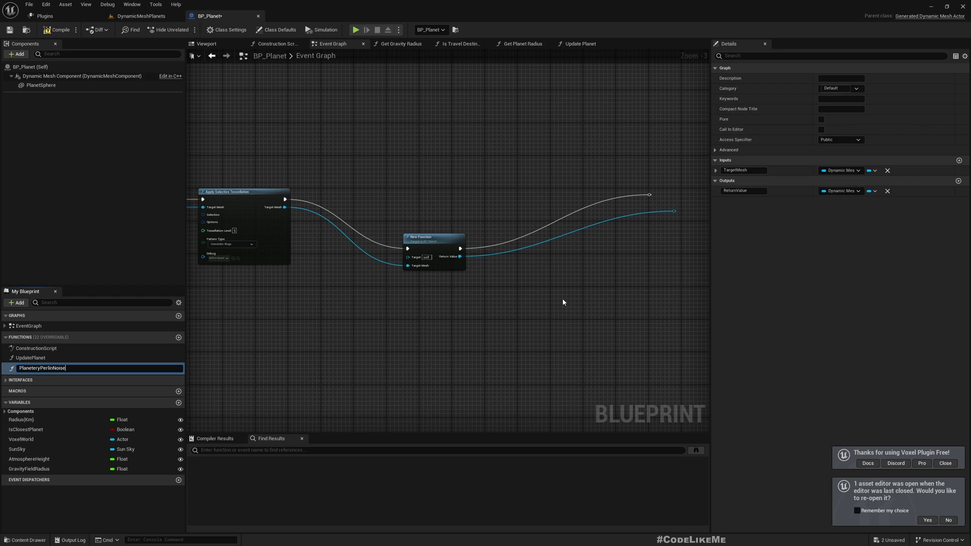
key("Return")
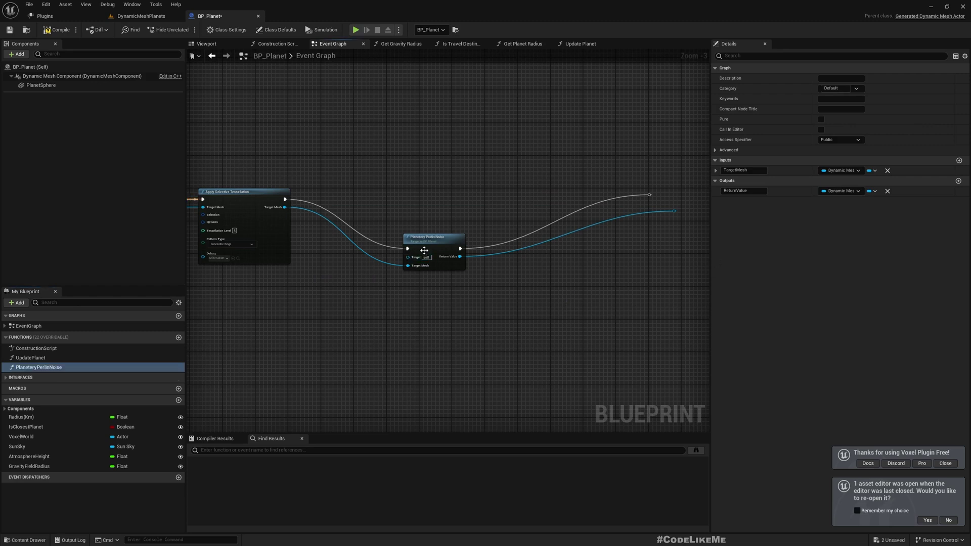
- Align the Planetery Perlin Noise node with the tessellation node and delete the two reroute nodes after it
left_click_drag(438, 249, 441, 215)
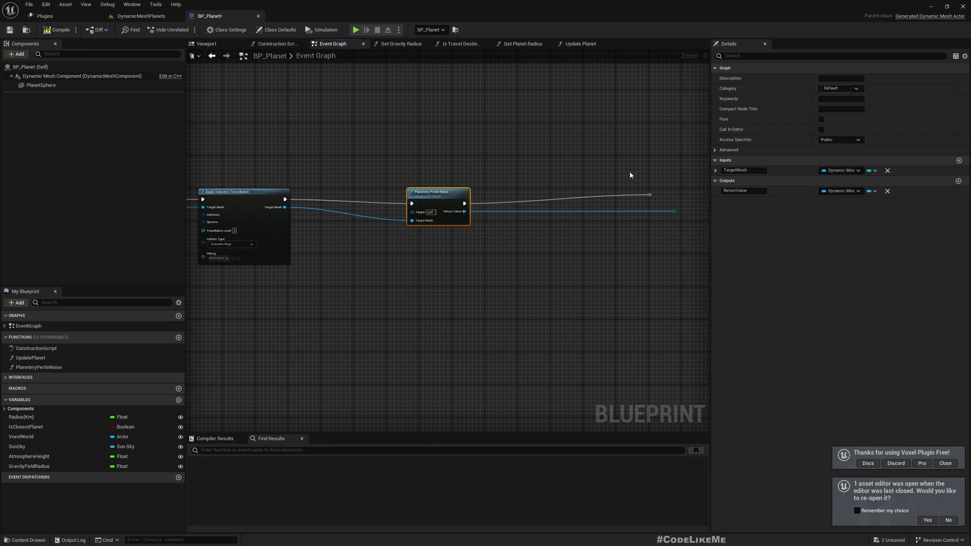
left_click_drag(634, 156, 708, 251)
key("Delete")
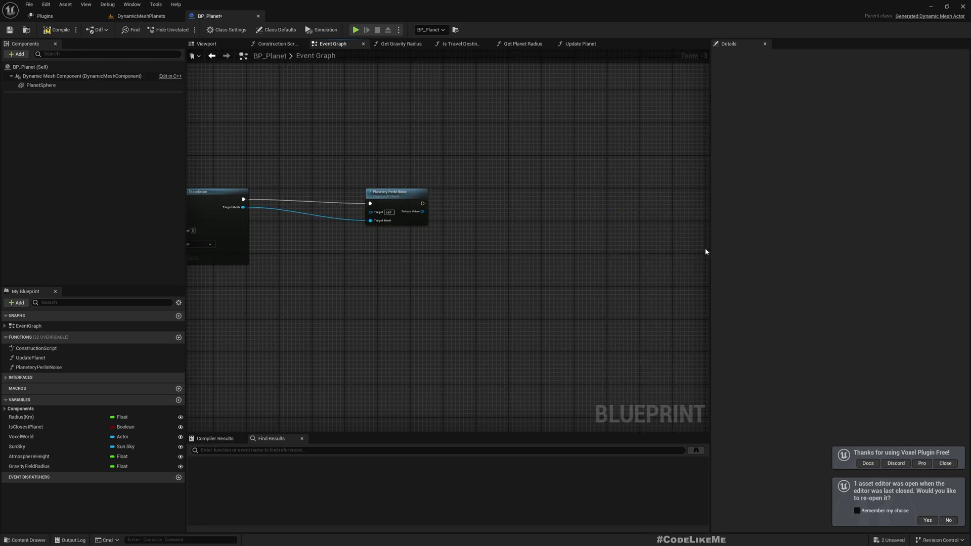
- In the PlaneteryPerlinNoise function, realign the entry node and expose Base Layer Magnitude and Base Layer Frequency as function inputs
double_click(417, 189)
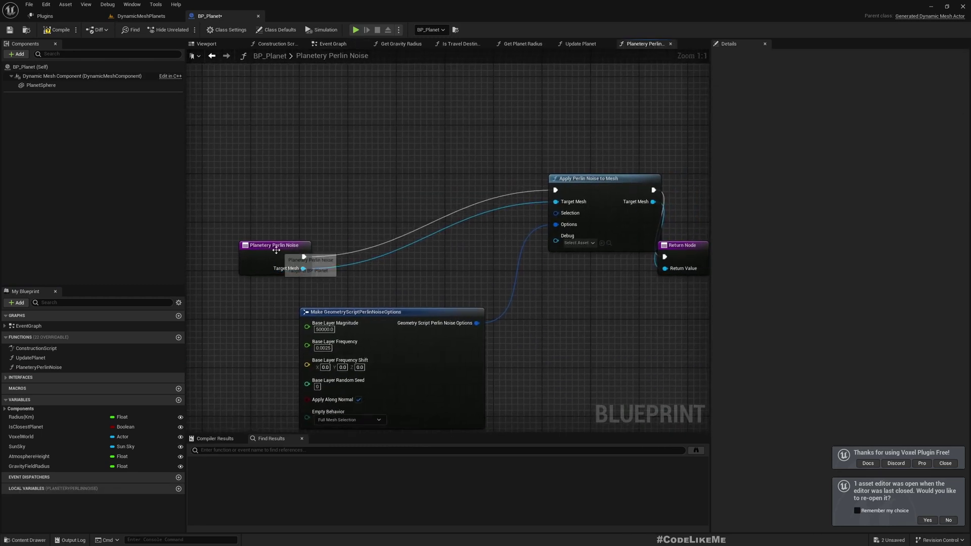
right_click_drag(398, 221, 540, 161)
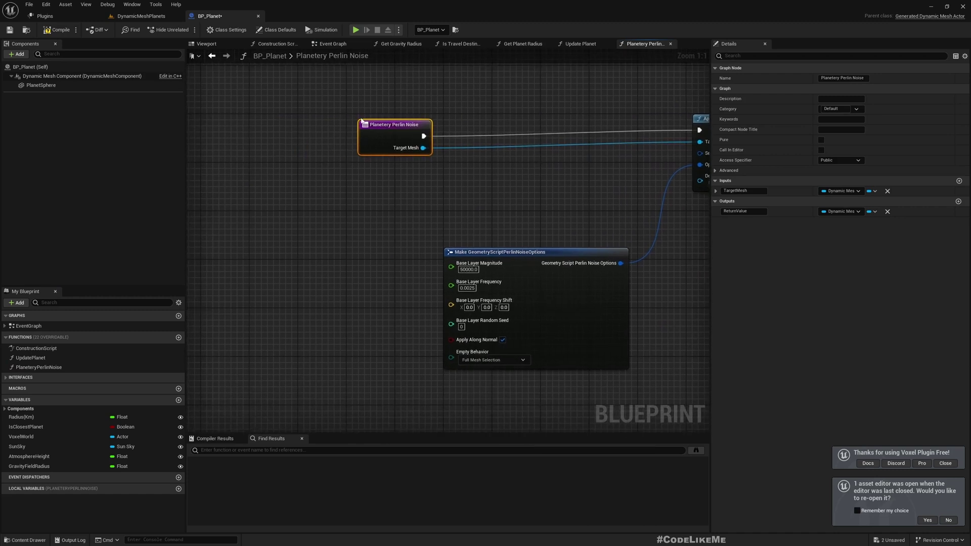
left_click_drag(382, 142, 304, 135)
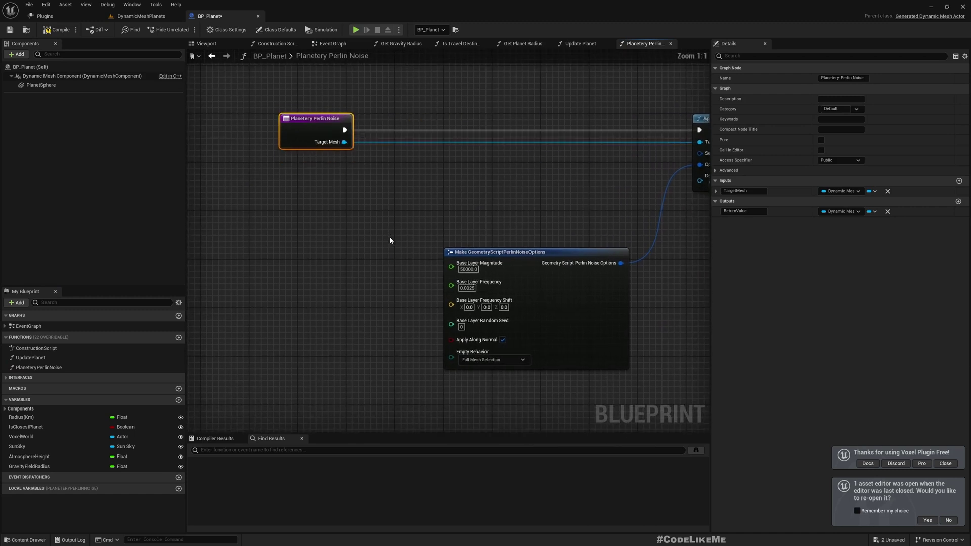
right_click_drag(390, 239, 403, 279)
left_click_drag(464, 306, 349, 241)
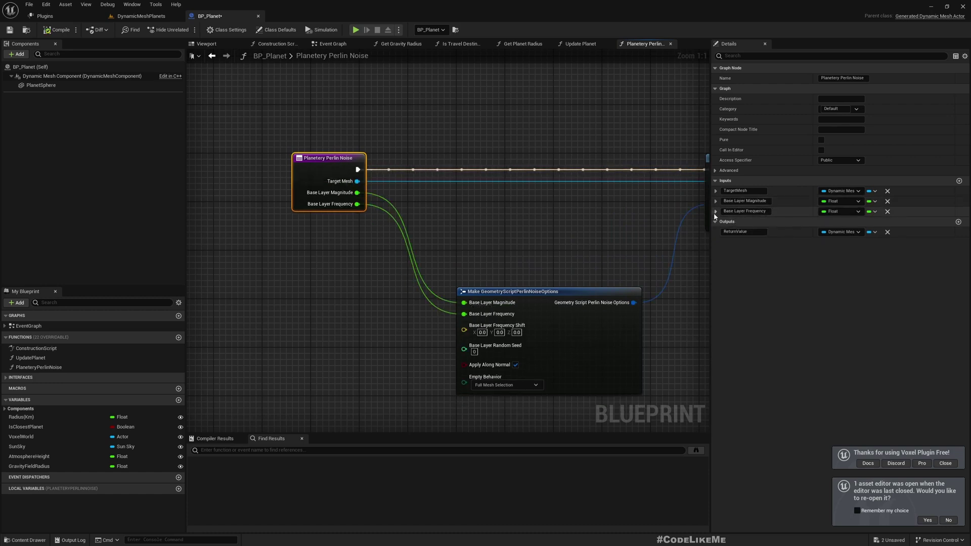
- Set the function inputs' default values to 50000 for Base Layer Magnitude and 0.002 for Base Layer Frequency
left_click(715, 212)
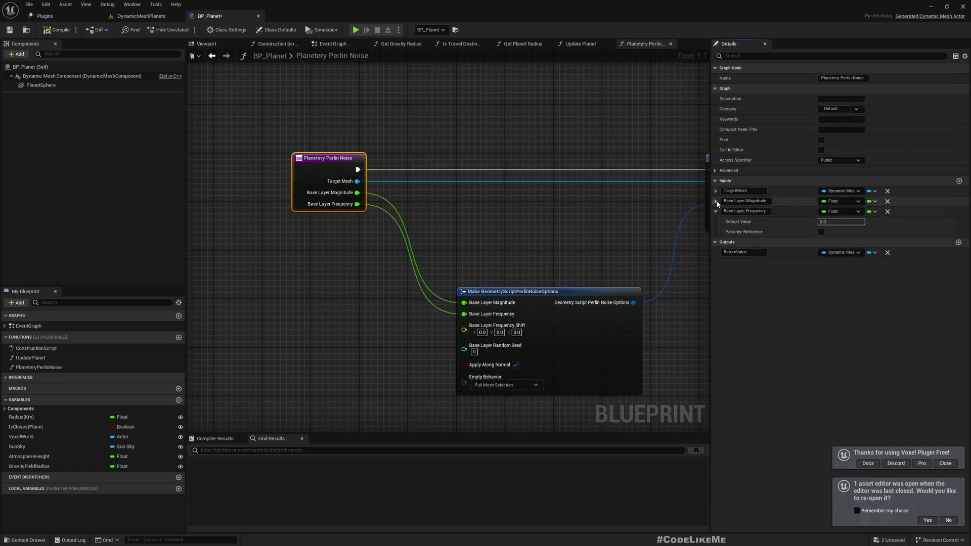
left_click(715, 201)
left_click(841, 211)
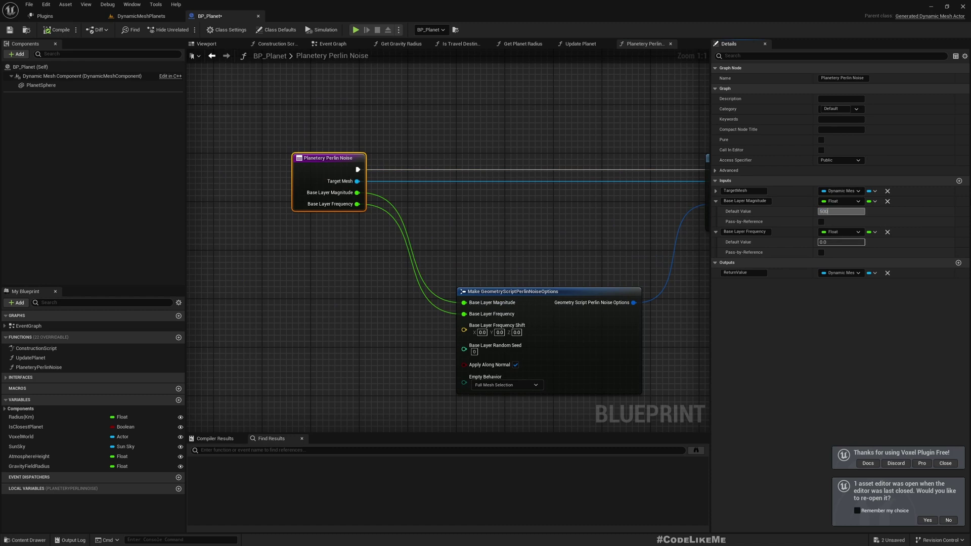
type("50000")
key("Return")
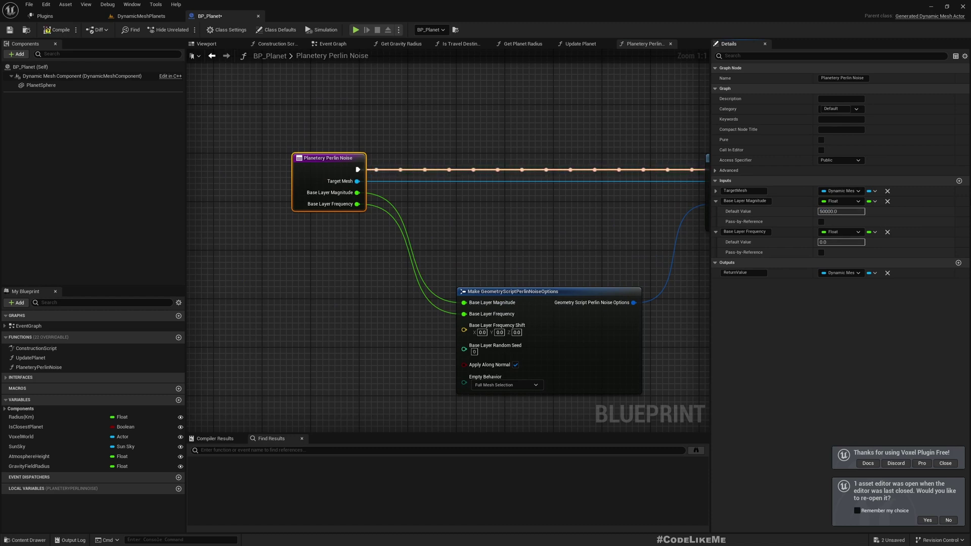
left_click(848, 242)
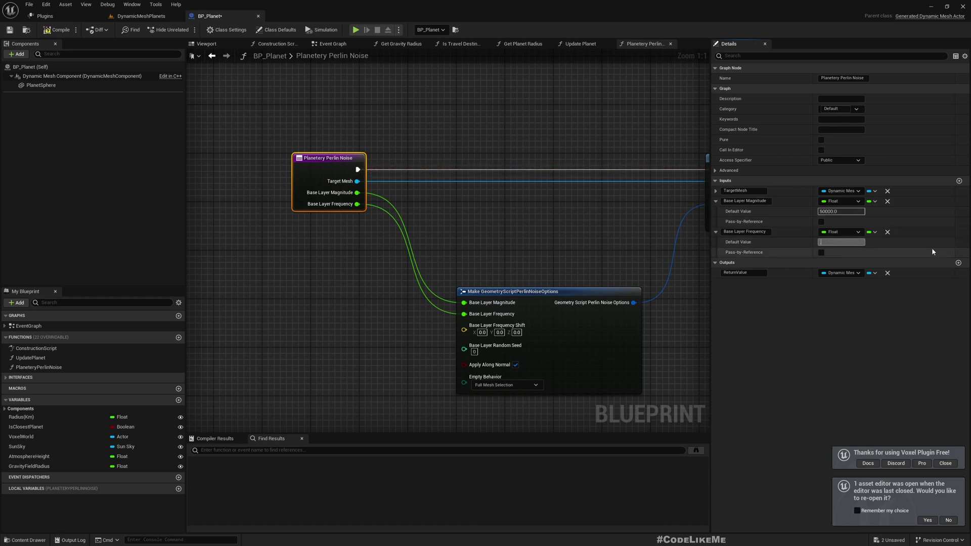
type(".002")
key("Return")
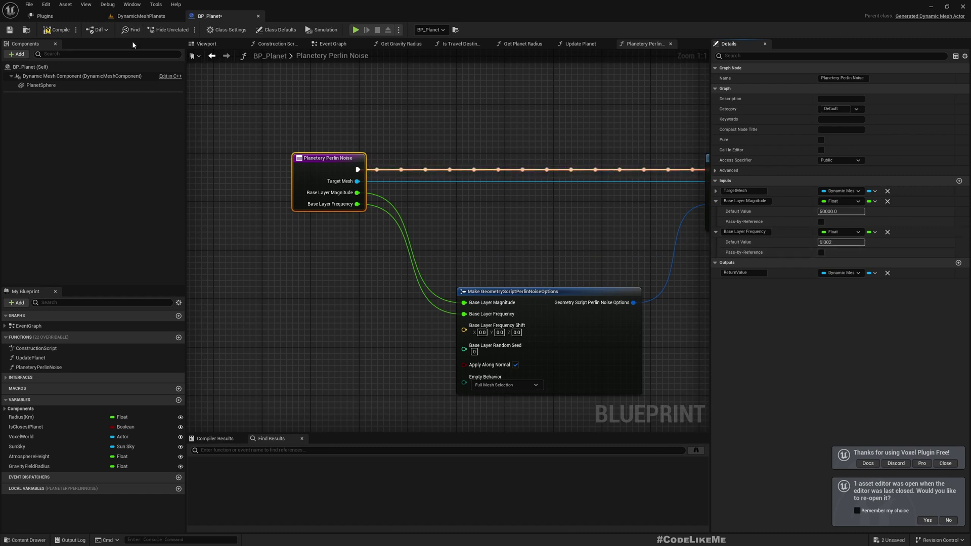
- Examine the large planet's terrain up close in the DynamicMeshPlanets level
left_click(133, 16)
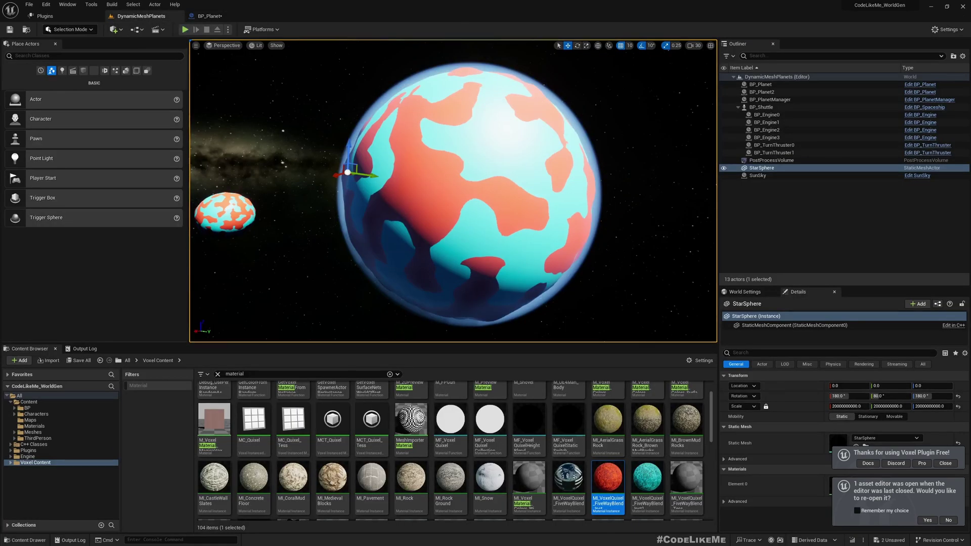
key("d")
right_click_drag(453, 190, 236, 104)
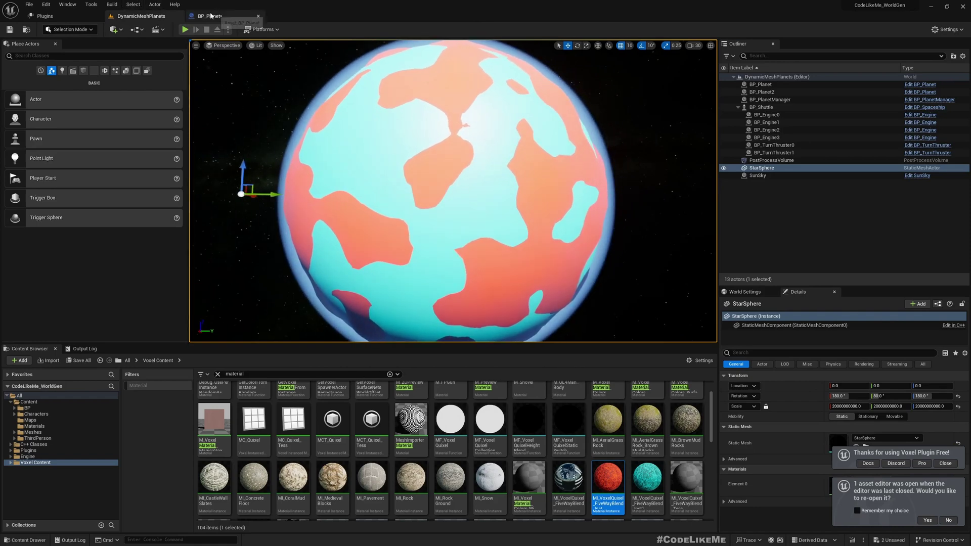
- Add a Boolean input named RandomizePlanet to BP_Planet's PlaneteryPerlinNoise function
left_click(211, 17)
right_click_drag(425, 202, 410, 161)
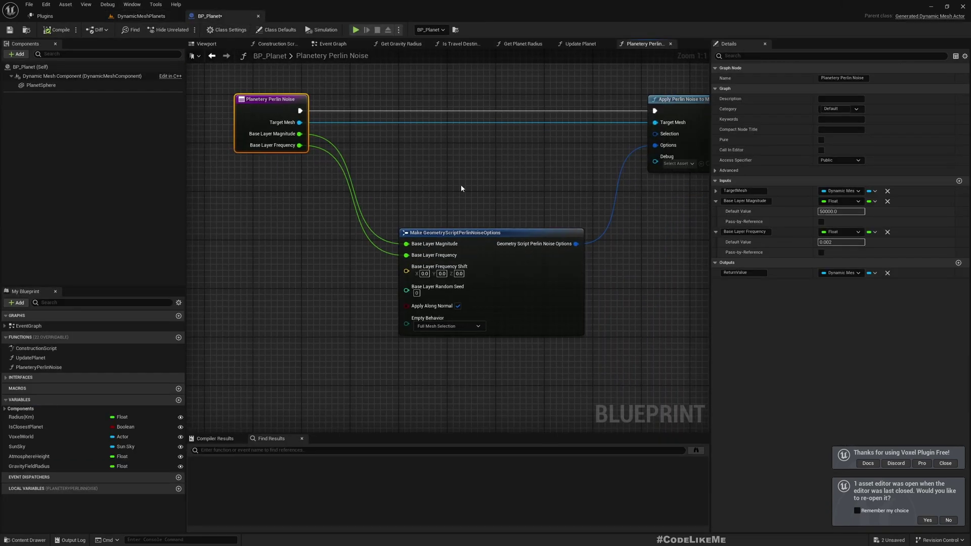
right_click_drag(469, 185, 373, 216)
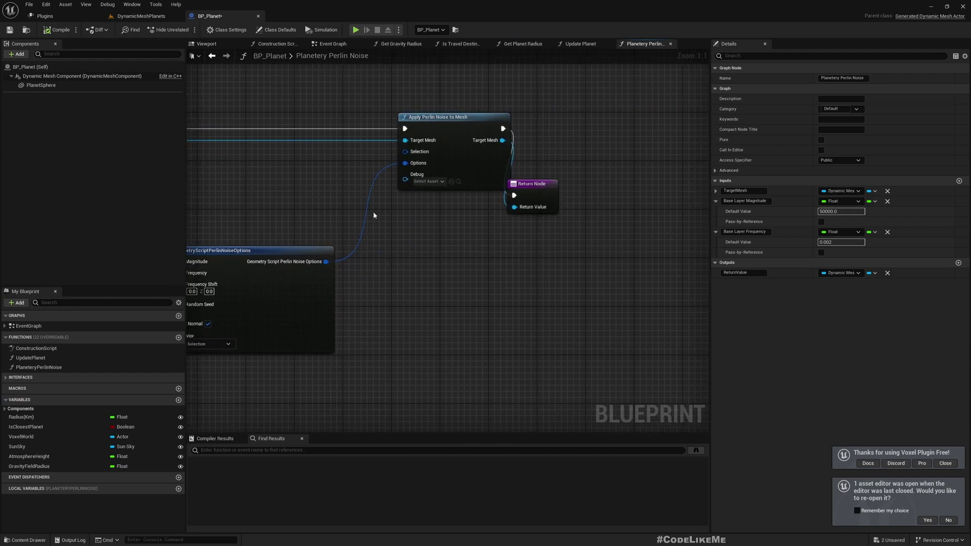
left_click(527, 195)
right_click_drag(273, 191, 503, 221)
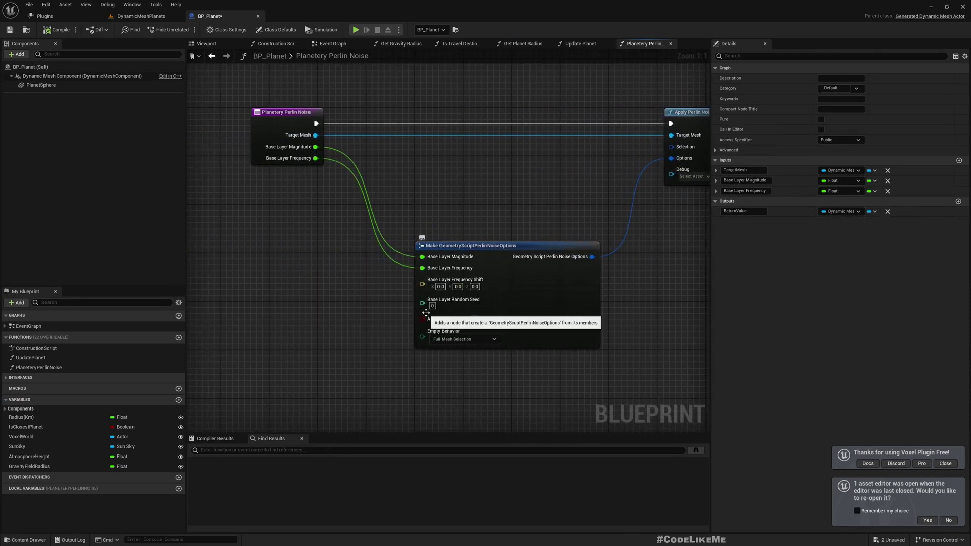
left_click(289, 131)
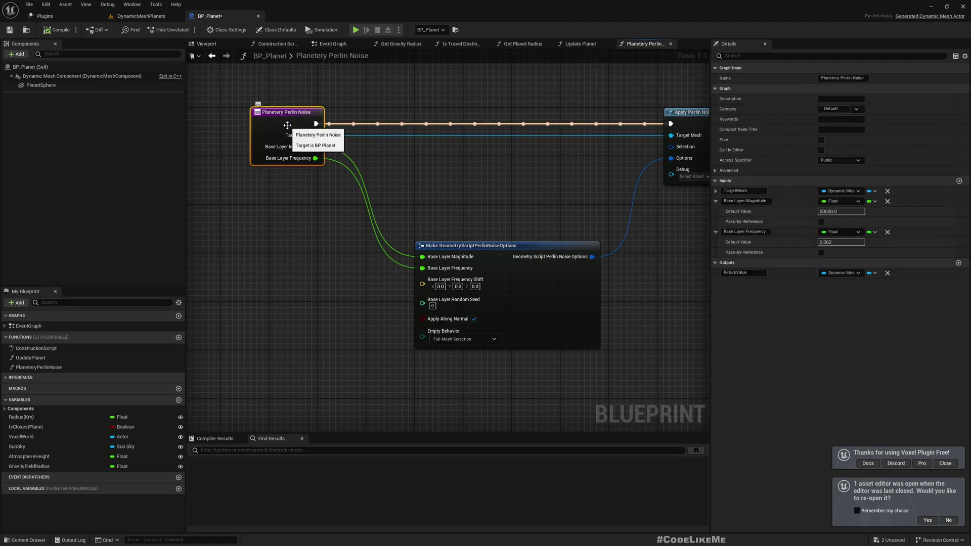
left_click(959, 180)
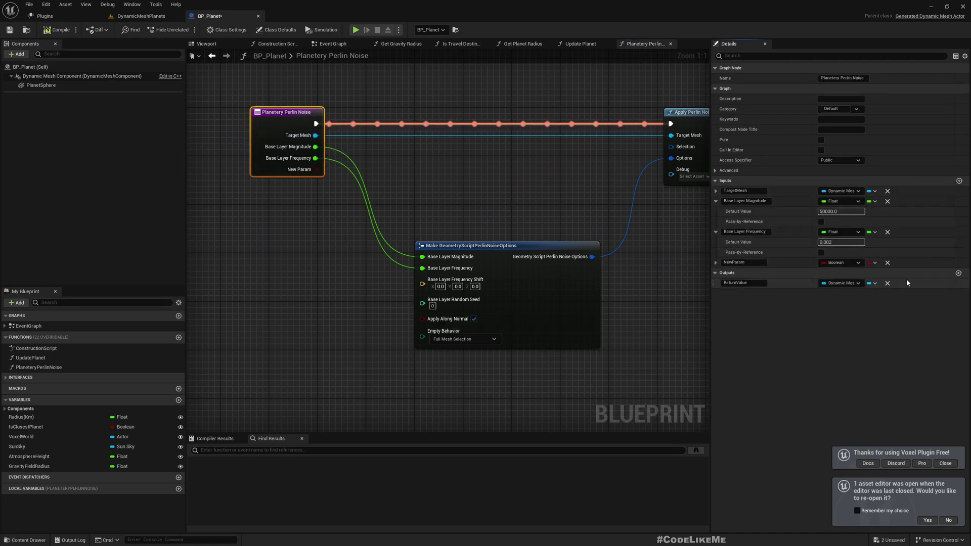
double_click(763, 262)
type("R")
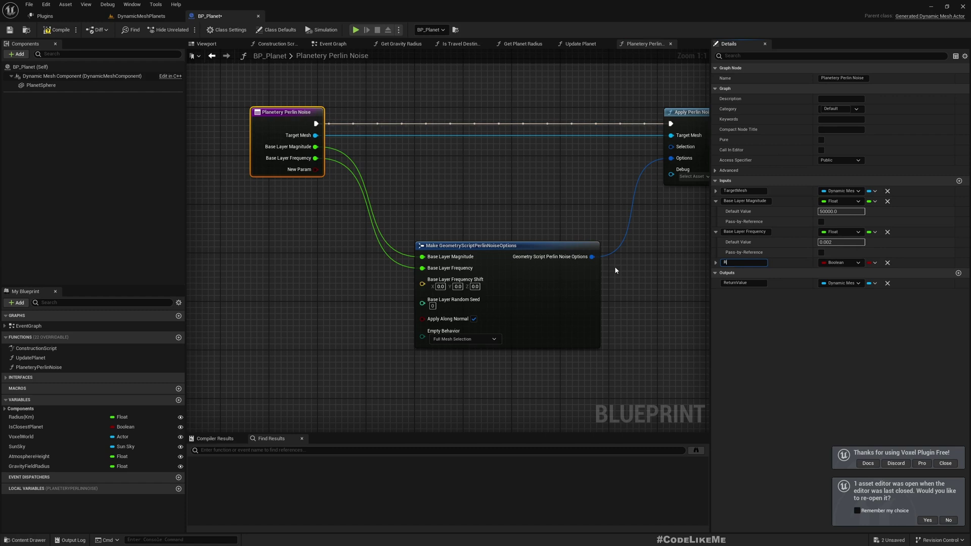
type("andomizePlanet")
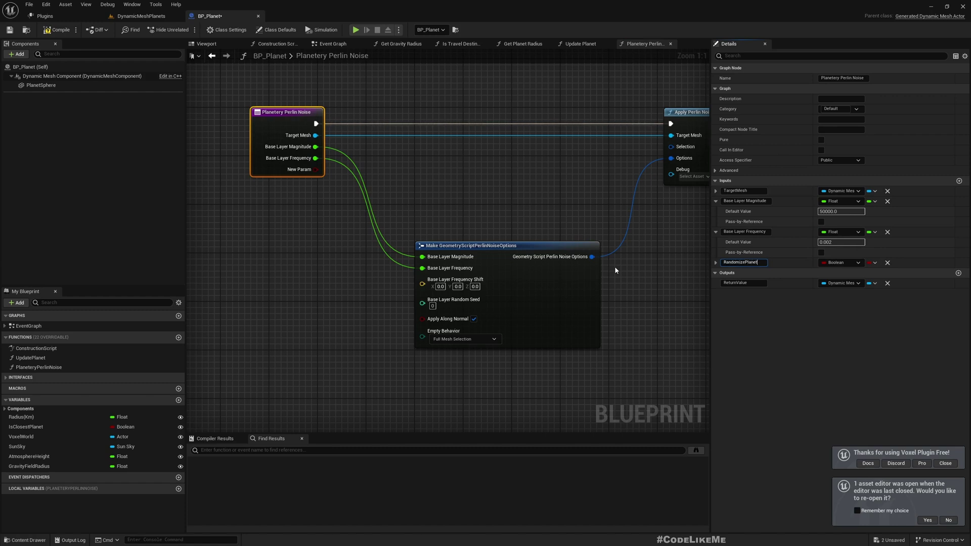
key("Return")
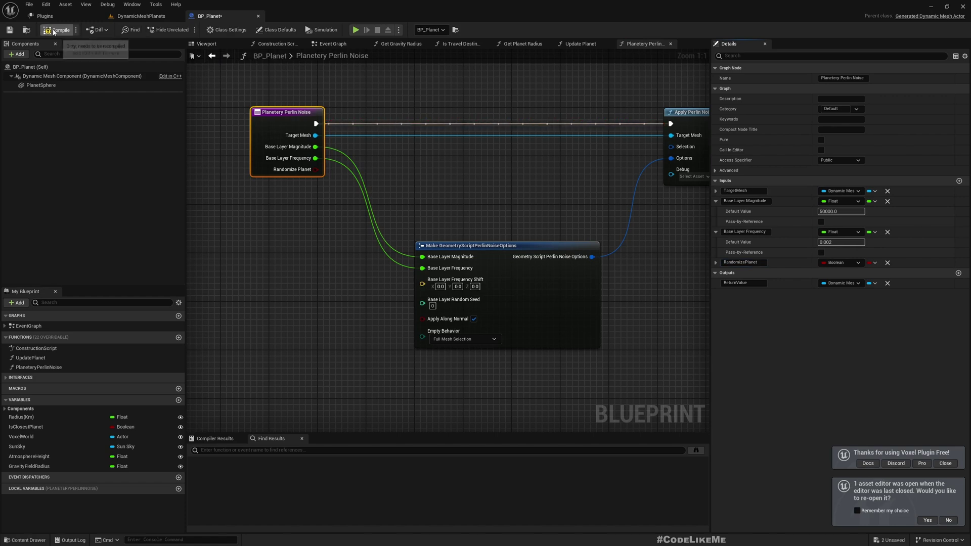
- Shift the noise options, Apply Perlin Noise and return nodes farther from the PlaneteryPerlinNoise entry node to free up space
scroll(457, 210, "down", 3)
right_click_drag(477, 200, 371, 216)
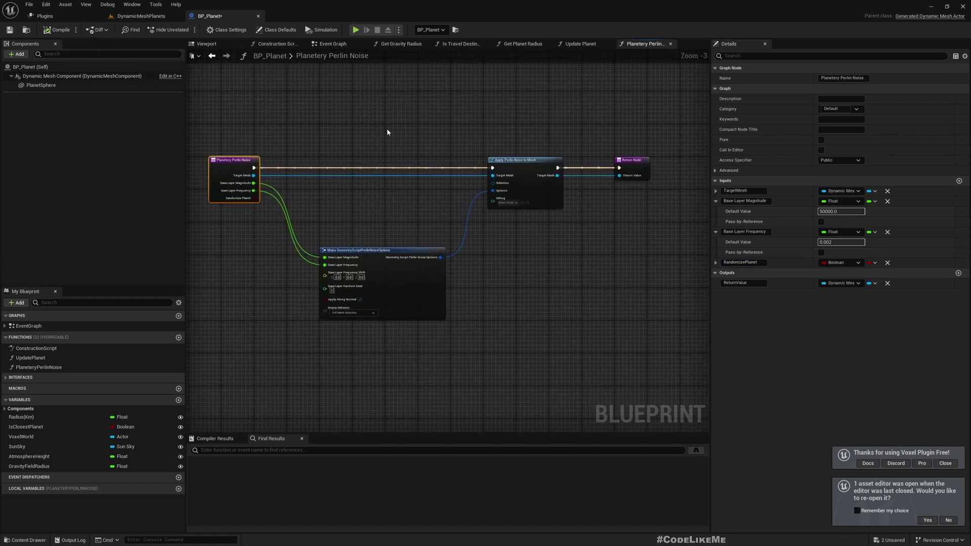
left_click_drag(387, 132, 618, 267)
left_click_drag(515, 163, 587, 164)
- Add a Select Int node feeding Base Layer Random Seed and place it beside the noise options node
scroll(299, 277, "up", 3)
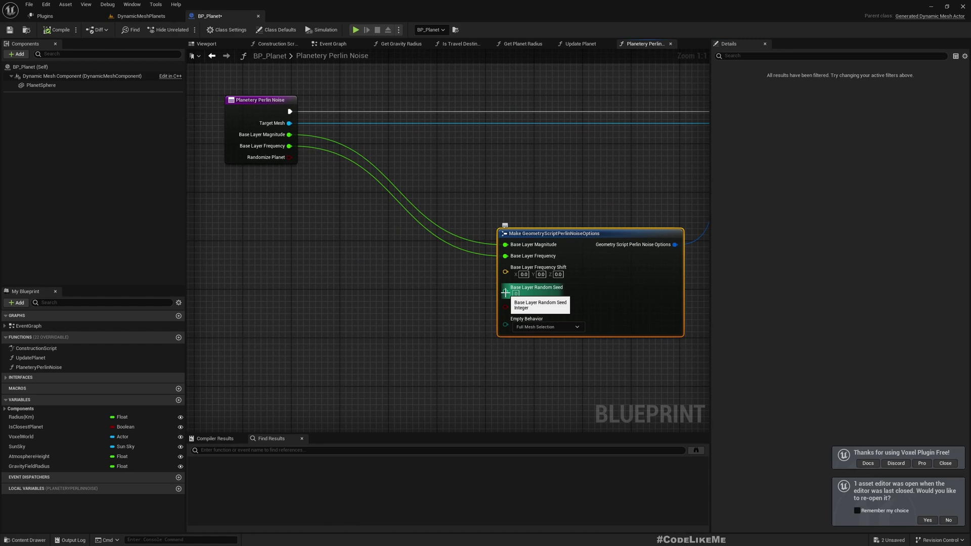
left_click_drag(505, 292, 440, 295)
type("sele")
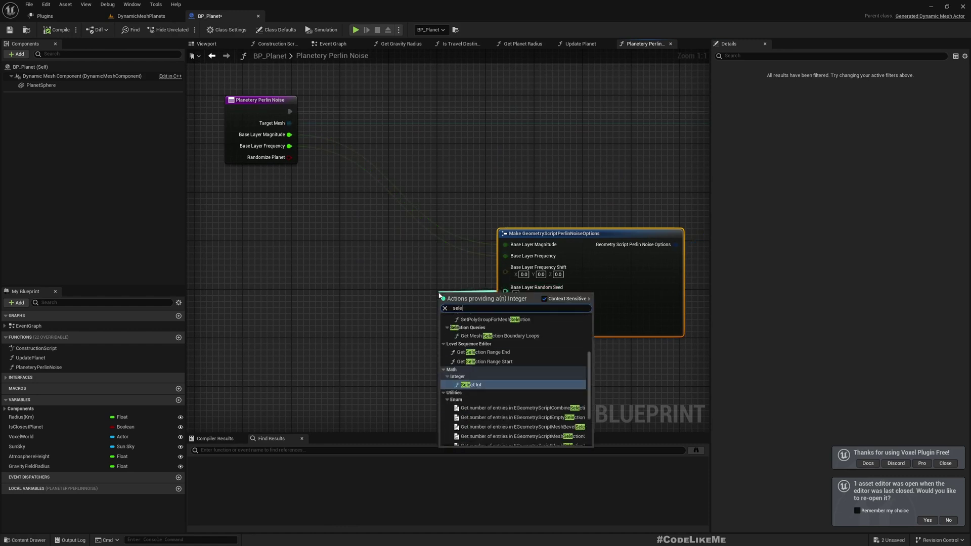
key("Return")
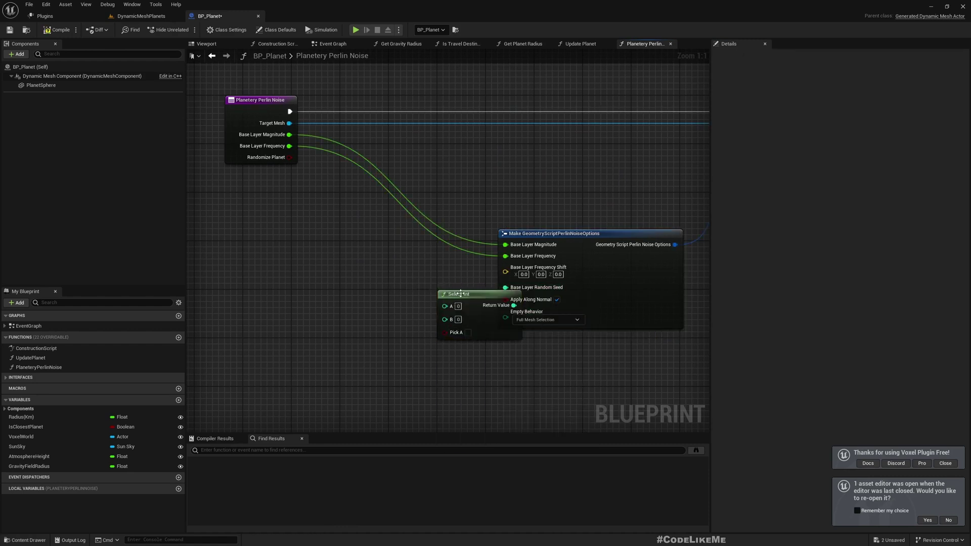
left_click_drag(460, 294, 392, 281)
right_click_drag(337, 324, 365, 313)
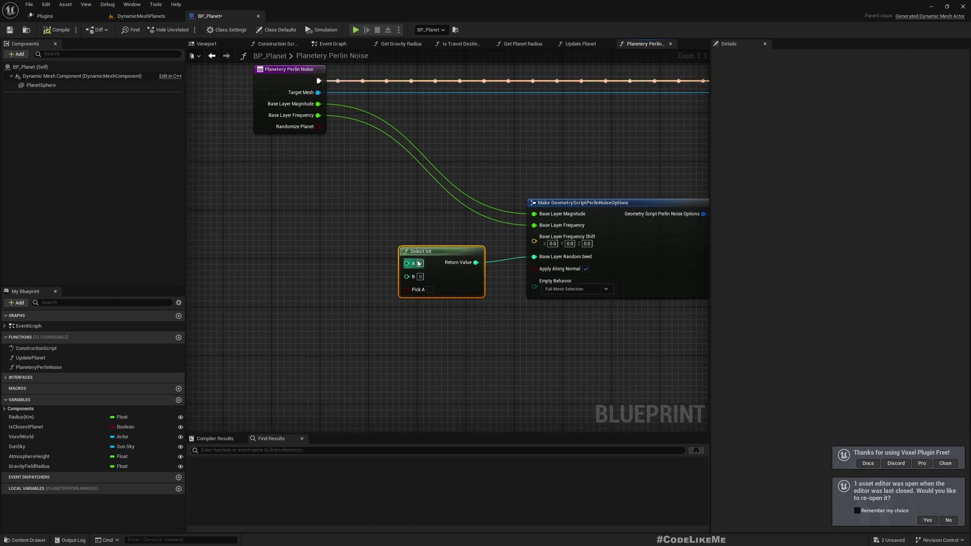
- Connect the Randomize Planet input to the Select Int node's Pick A and save all changes
left_click(293, 131)
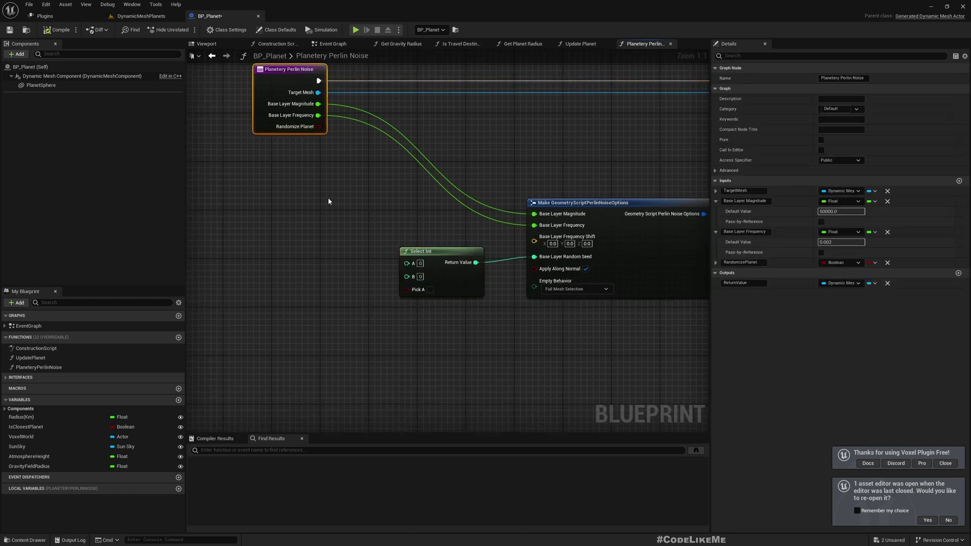
left_click_drag(318, 126, 408, 289)
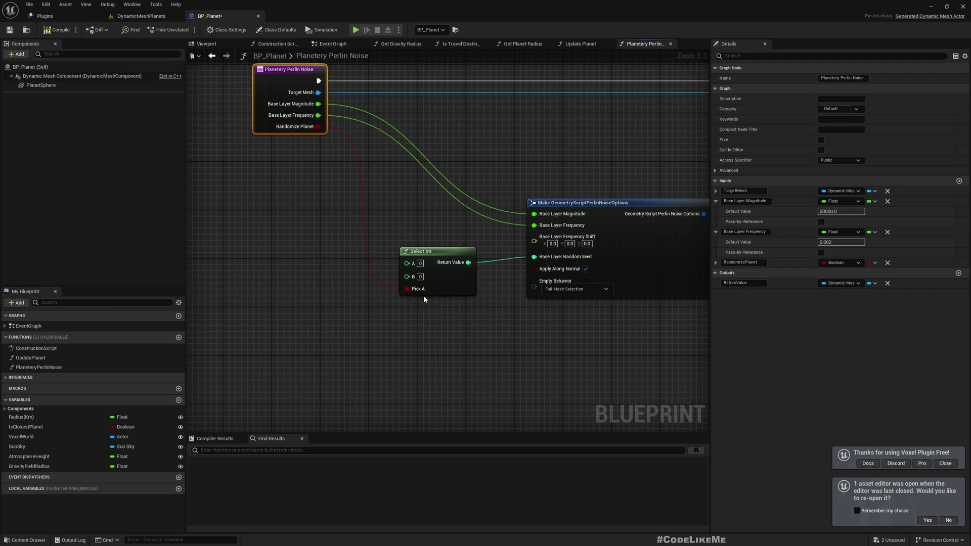
key("ctrl+shift+s")
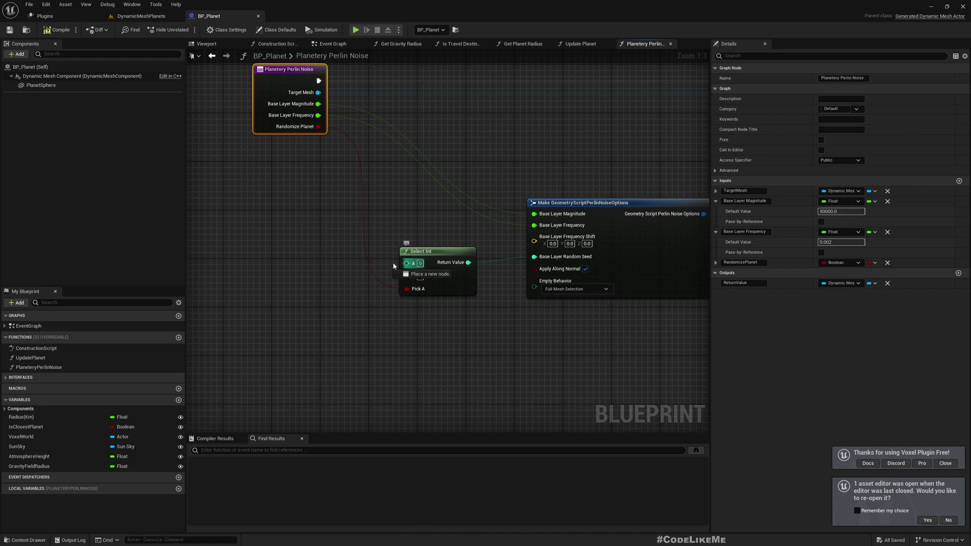
left_click_drag(394, 266, 286, 267)
type("ra")
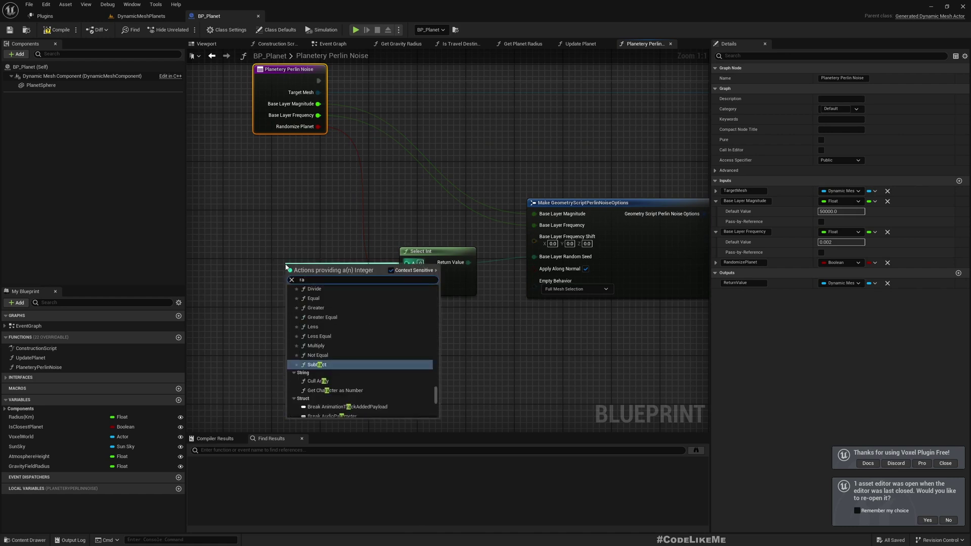
type("ndom")
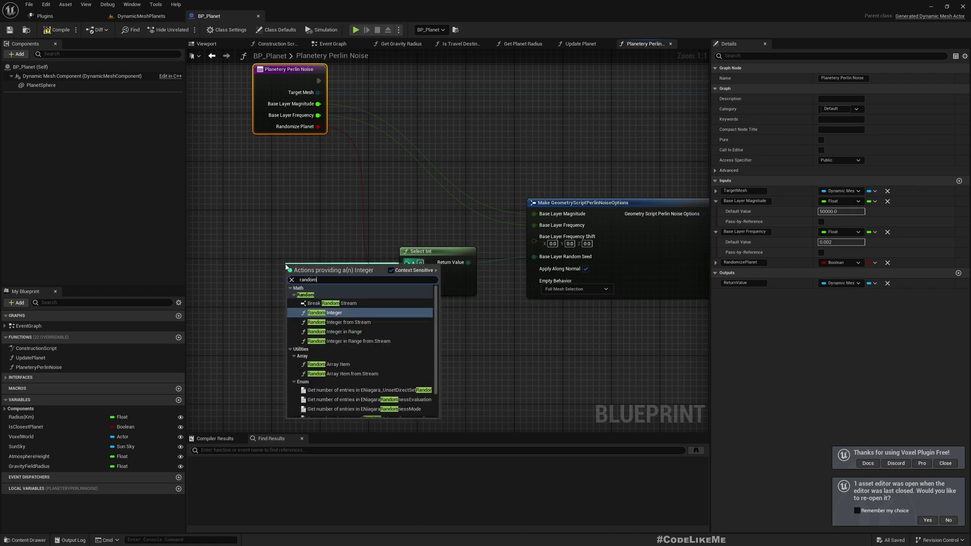
key("Down")
key("Down")
key("Return")
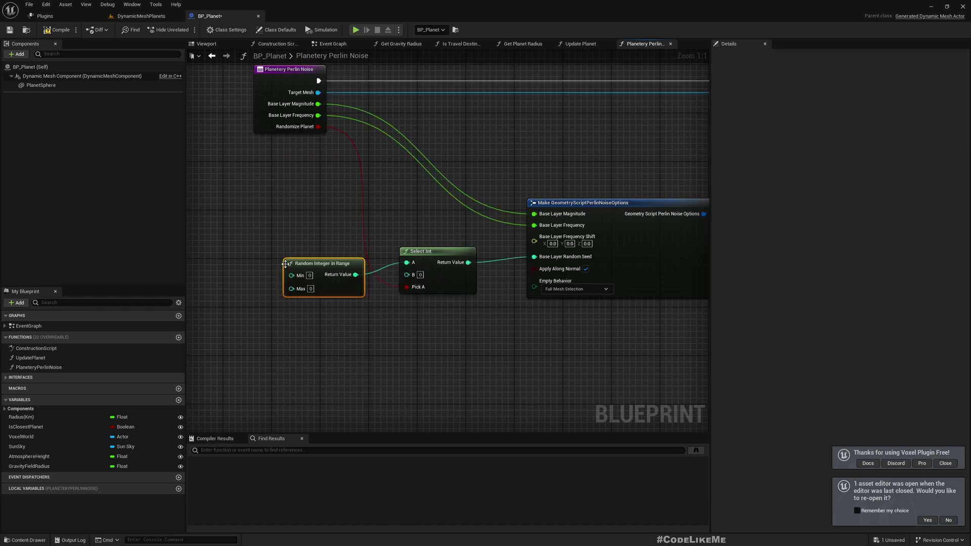
left_click_drag(304, 268, 249, 257)
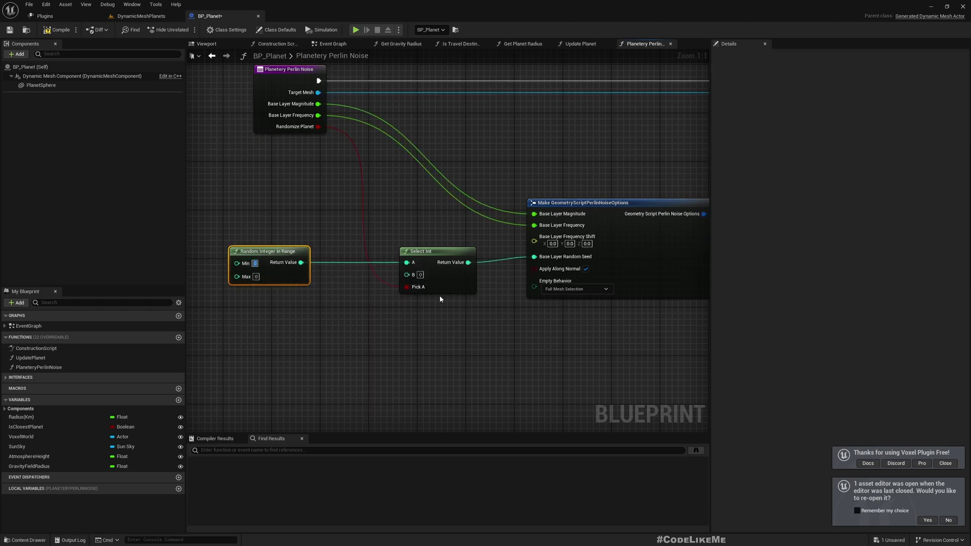
key("Delete")
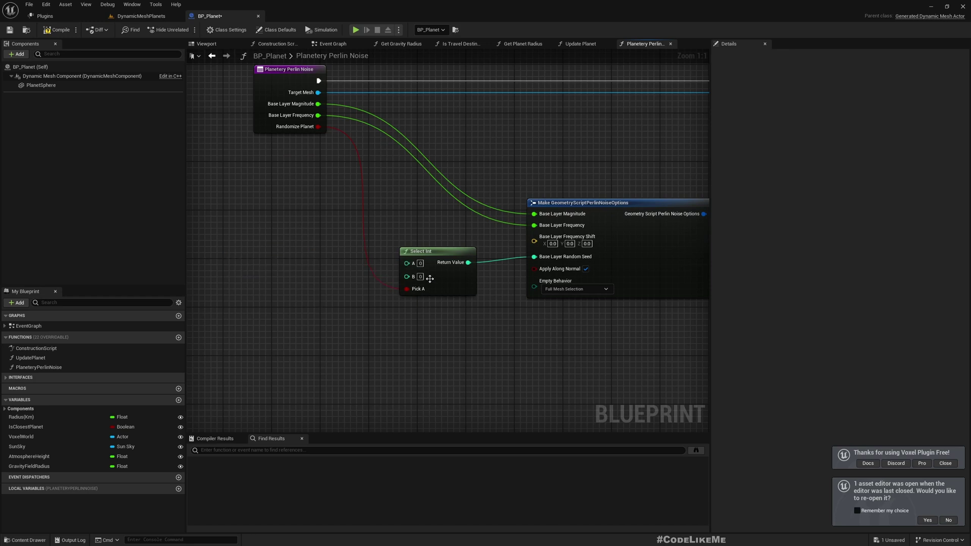
- Feed Select Int's A input from a new Random Integer node with Max set to 5000, and compile the blueprint
left_click_drag(407, 262, 344, 267)
type("randmo")
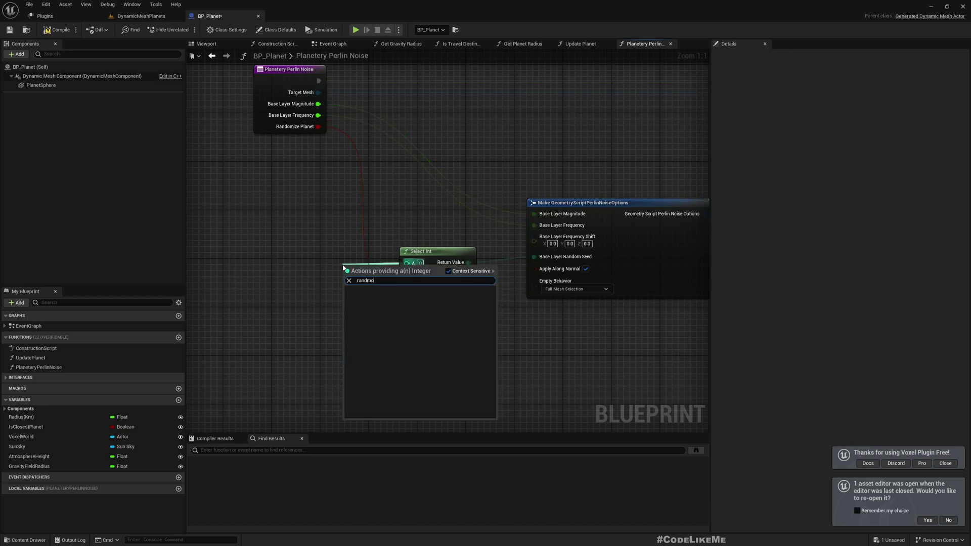
key("BackSpace")
key("BackSpace")
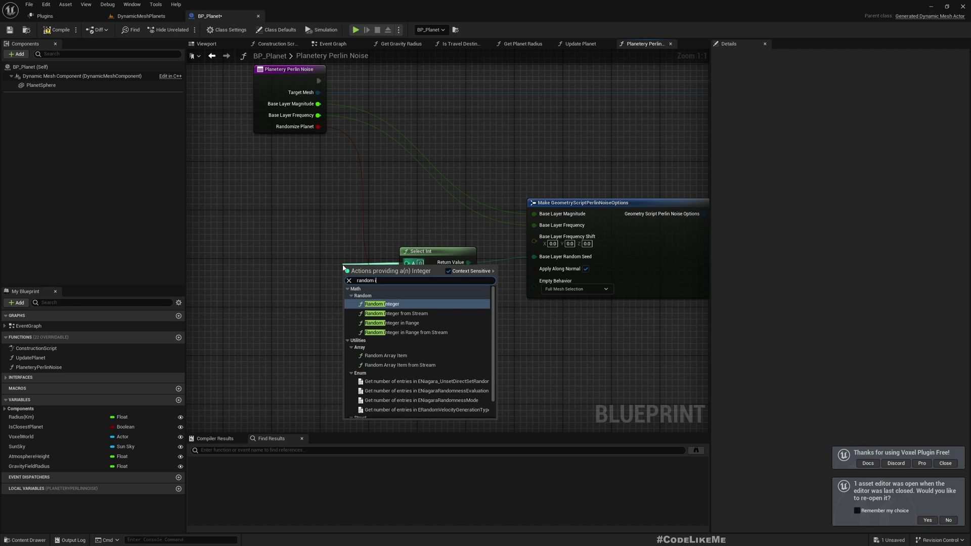
key("Return")
left_click_drag(343, 264, 221, 258)
type("50000")
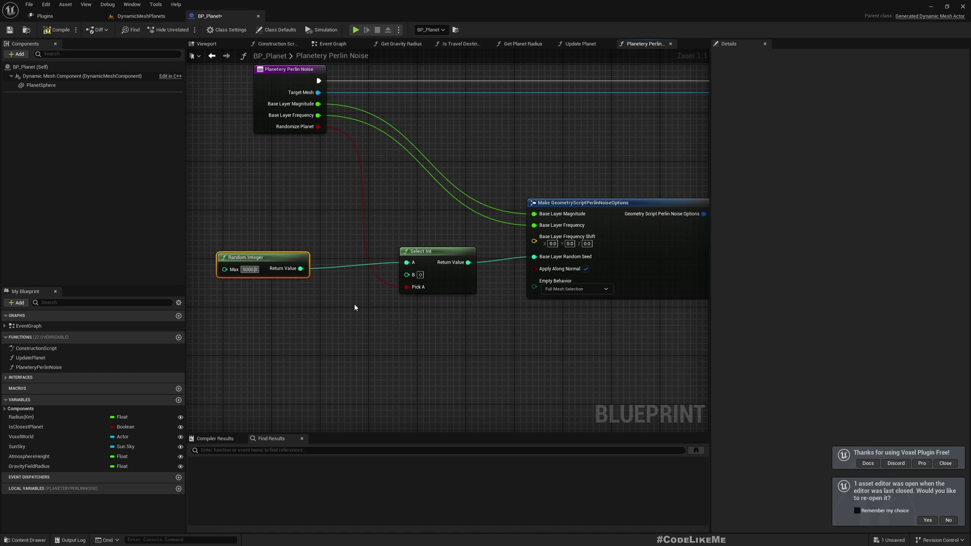
key("Return")
left_click(49, 32)
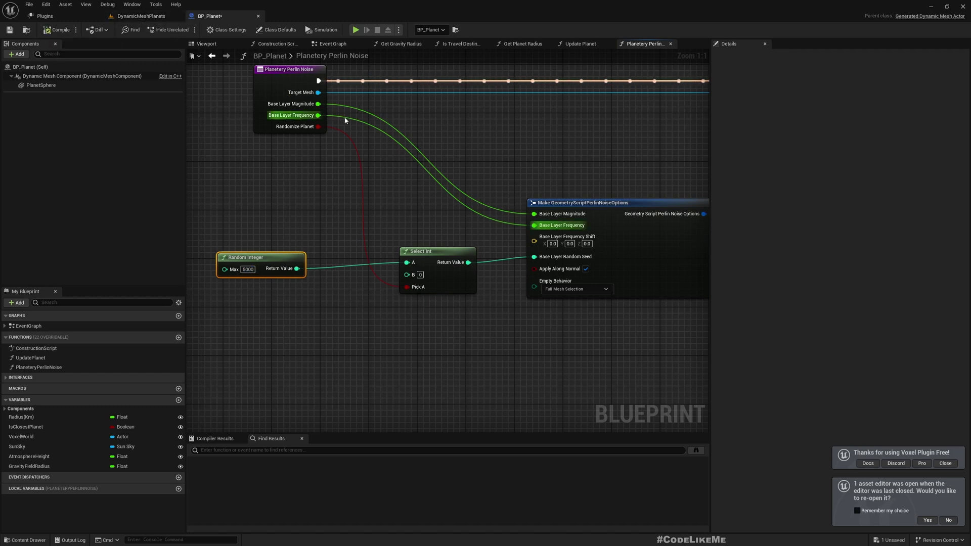
- Enable Randomize Planet on the event graph's PlaneteryPerlinNoise call and check the planet in the DynamicMeshPlanets level
left_click(582, 44)
left_click(333, 44)
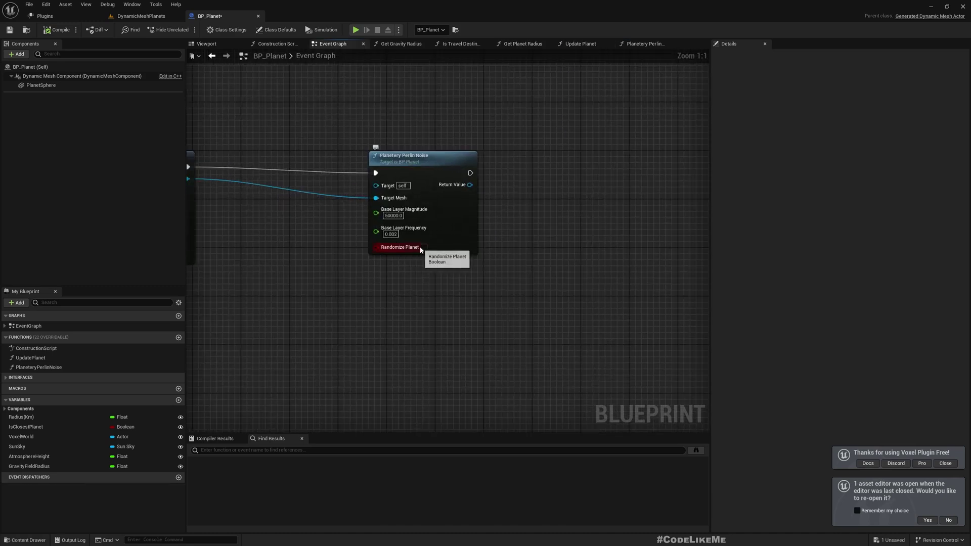
left_click(424, 247)
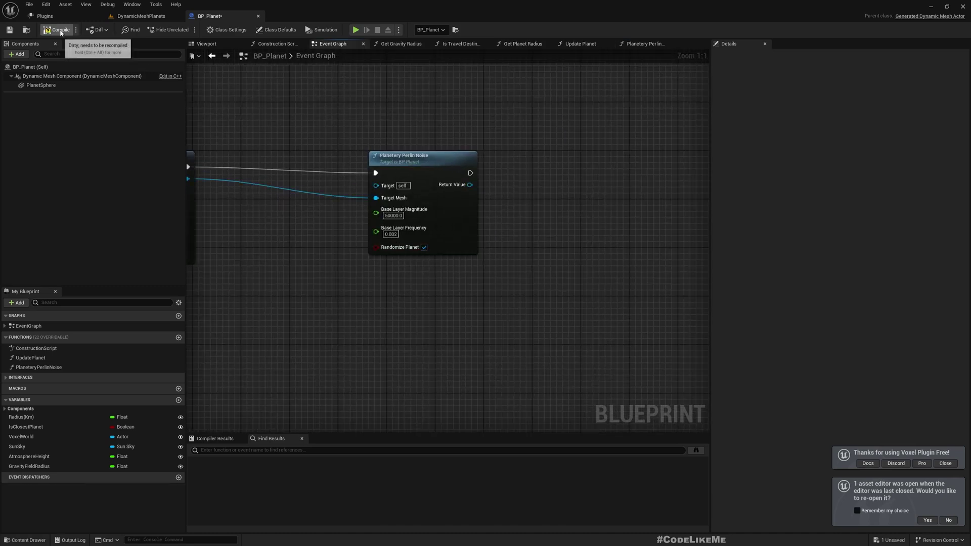
left_click(133, 16)
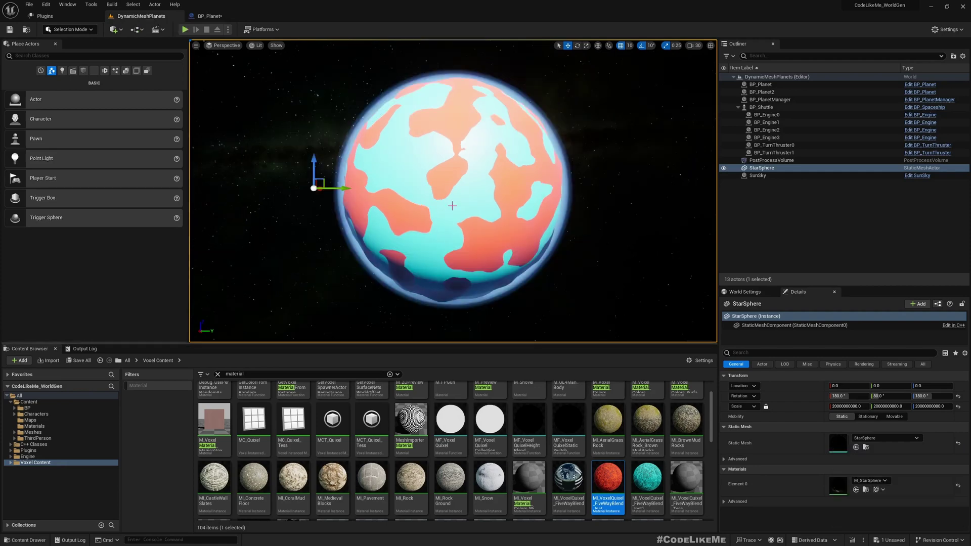
left_click(217, 15)
- Move the BeginPlay, ActorBeginOverlap and Tick event nodes farther above Event On Rebuild Generated Mesh in BP_Planet's event graph
scroll(405, 206, "down", 6)
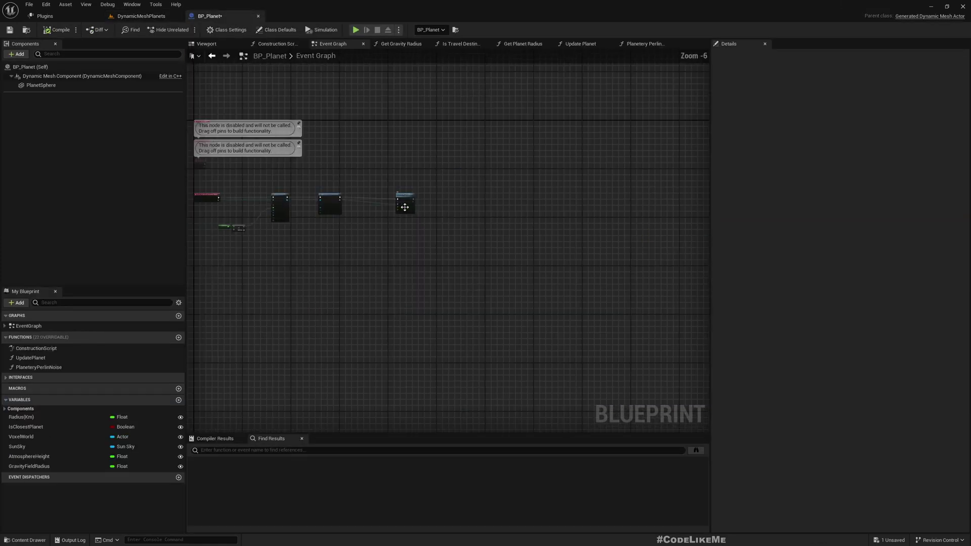
right_click_drag(292, 156, 426, 164)
scroll(386, 188, "up", 5)
right_click_drag(397, 194, 402, 266)
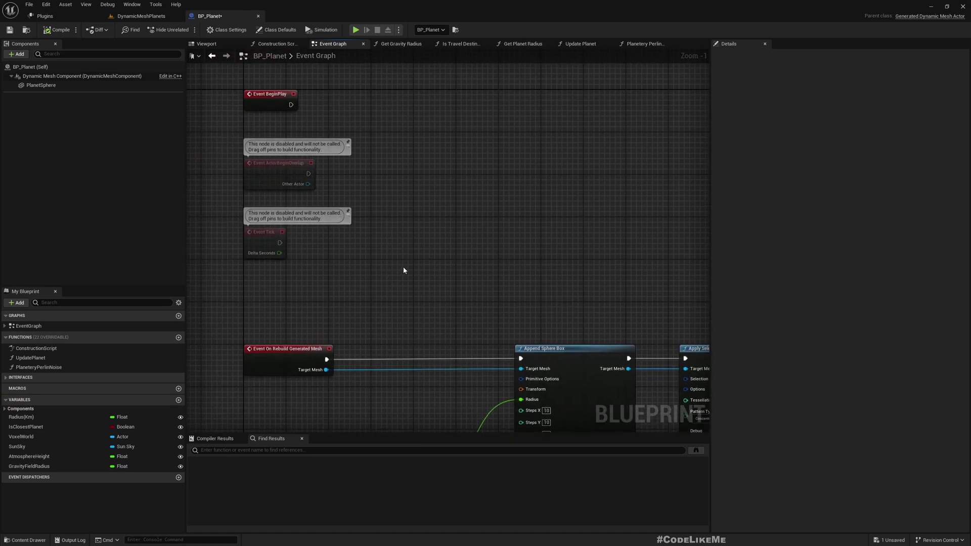
scroll(402, 266, "down", 3)
left_click_drag(248, 120, 325, 169)
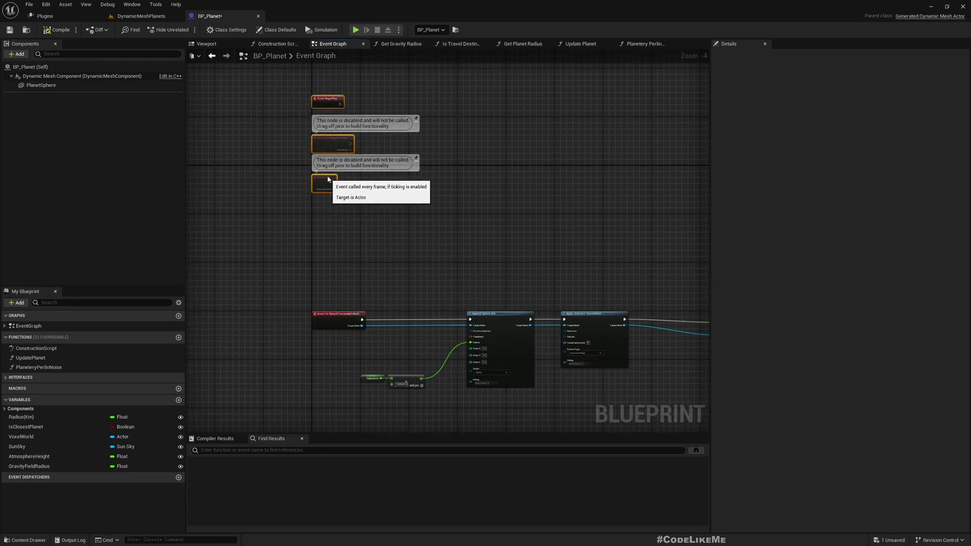
- Add a custom event named RefreshPlanet between Event Tick and Event On Rebuild Generated Mesh
scroll(311, 247, "up", 4)
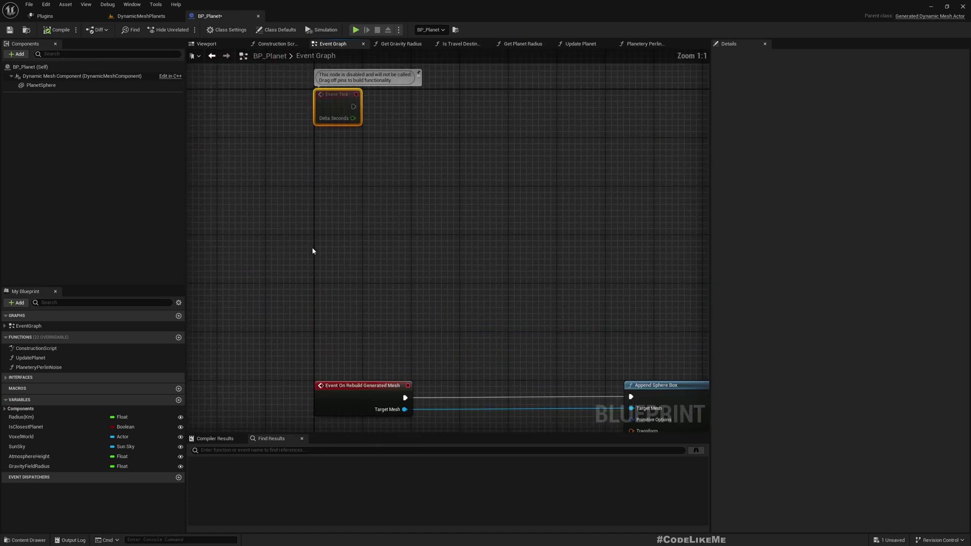
right_click(314, 247)
type("custom")
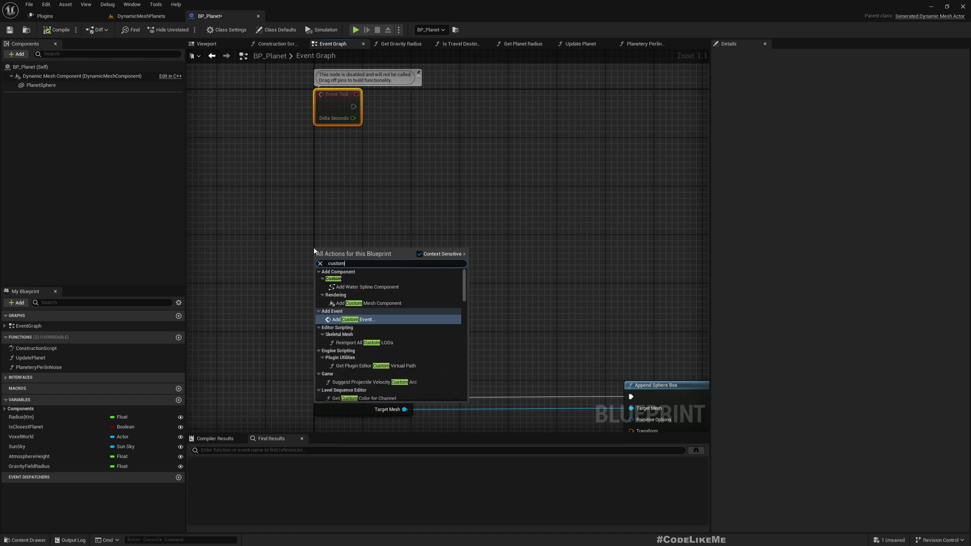
key("Return")
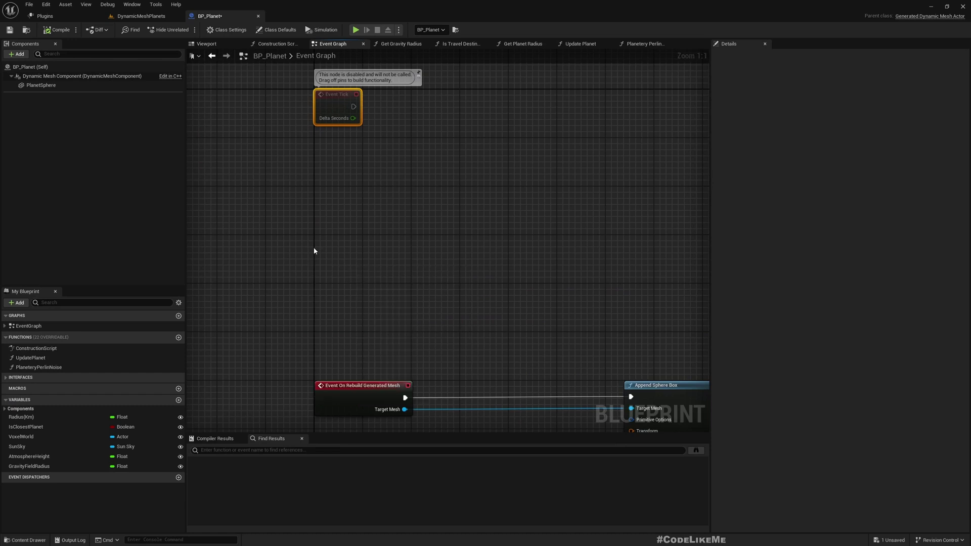
type("RefreshPlanet")
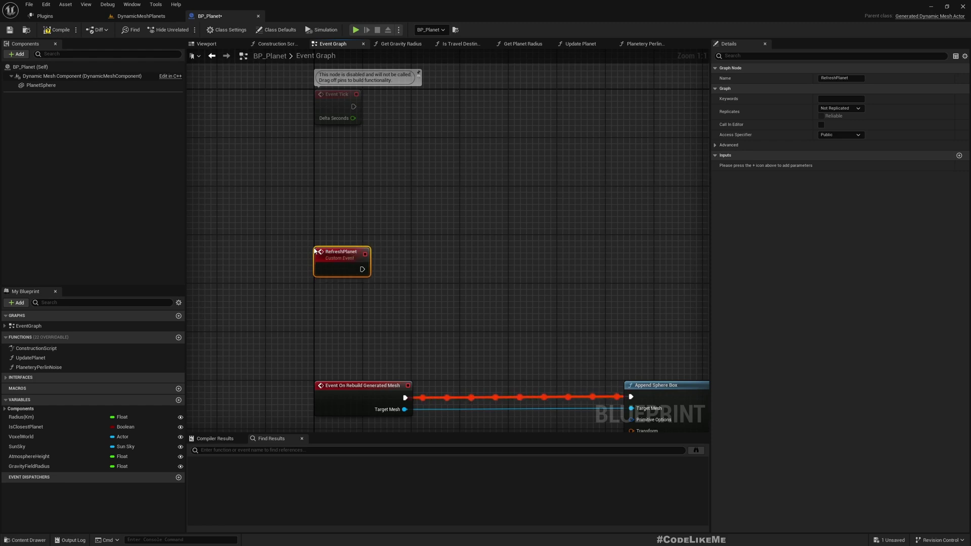
key("Return")
- Enable Call In Editor for the RefreshPlanet custom event
right_click_drag(410, 299, 379, 319)
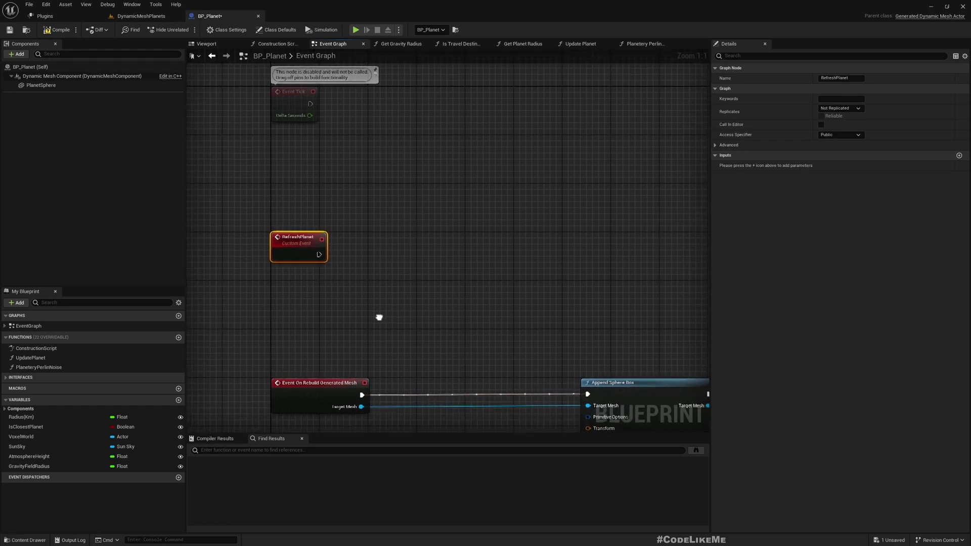
key("F2")
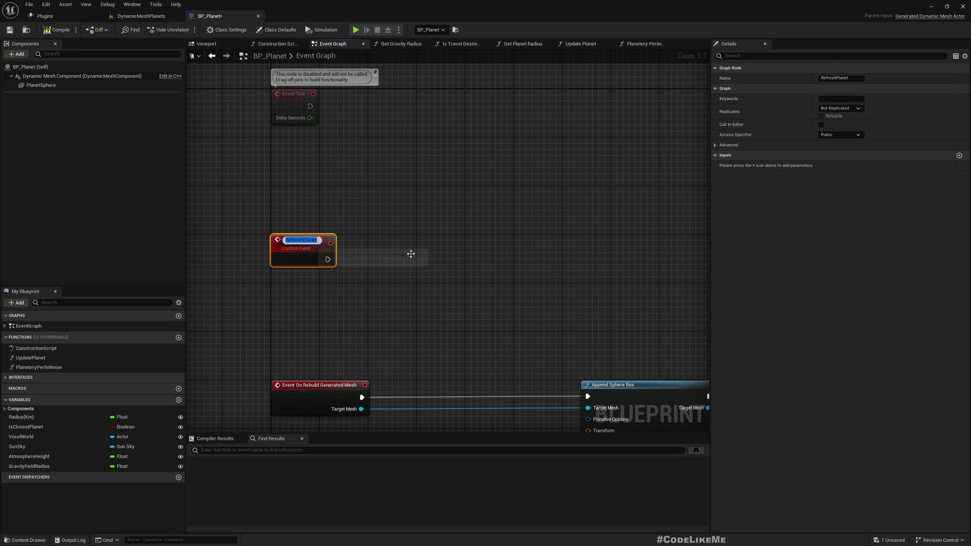
left_click(563, 249)
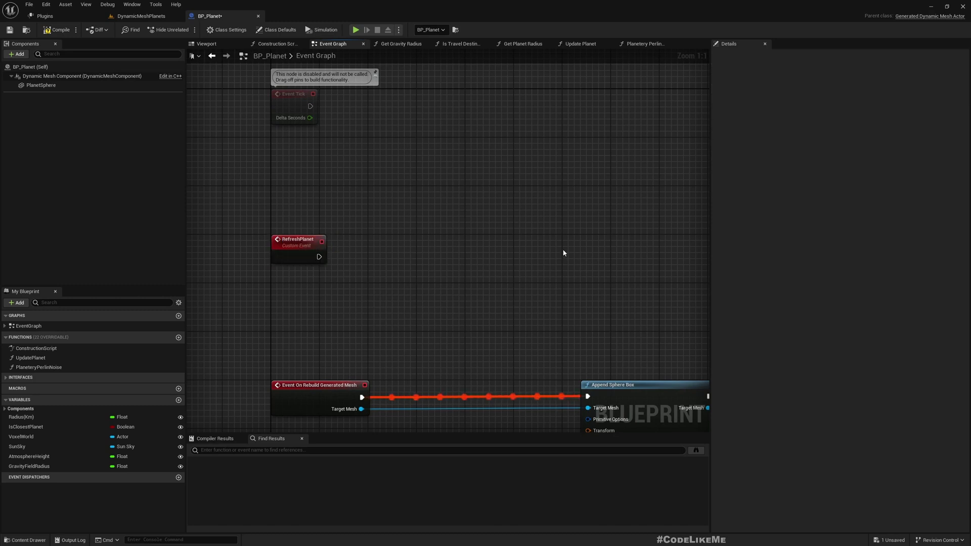
left_click(304, 247)
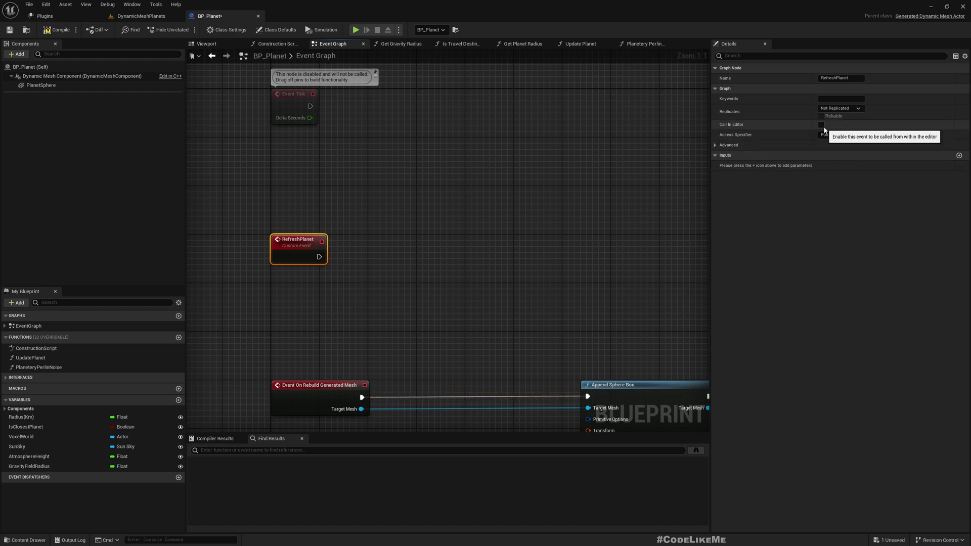
right_click_drag(527, 348, 491, 313)
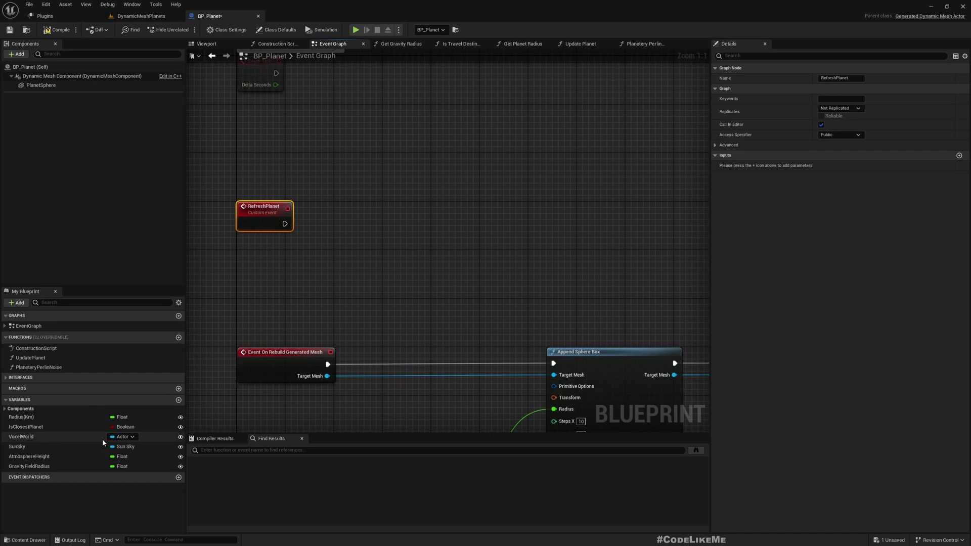
- Add a Boolean variable named Refresh to BP_Planet
left_click(178, 400)
type("Refresh")
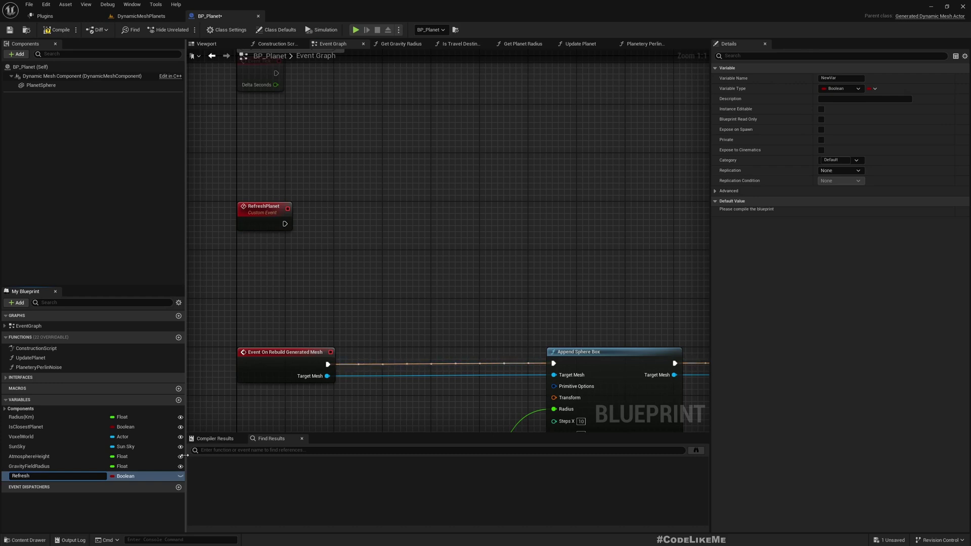
key("Return")
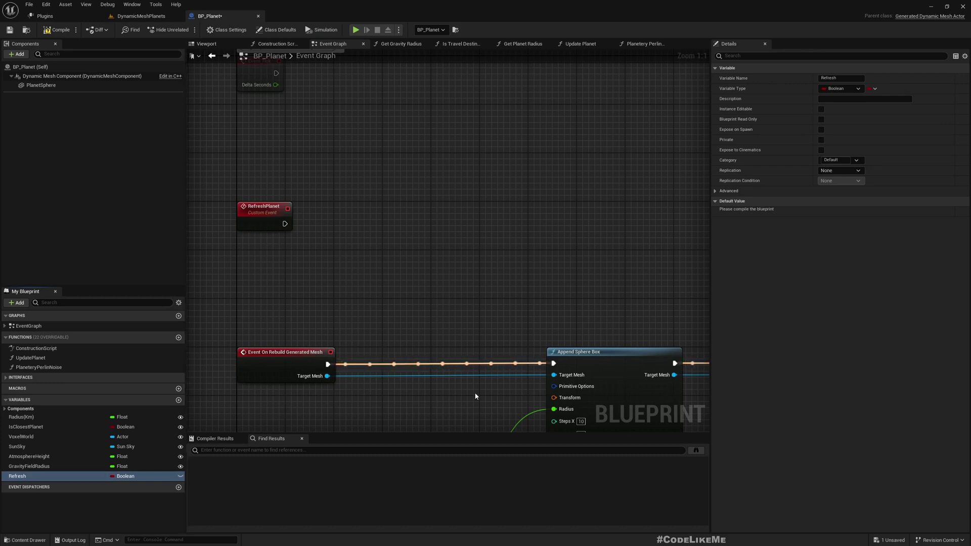
- Shift the mesh generation nodes away from Event On Rebuild Generated Mesh to open a gap after the event
scroll(325, 225, "down", 5)
left_click_drag(380, 303, 645, 369)
scroll(328, 265, "up", 5)
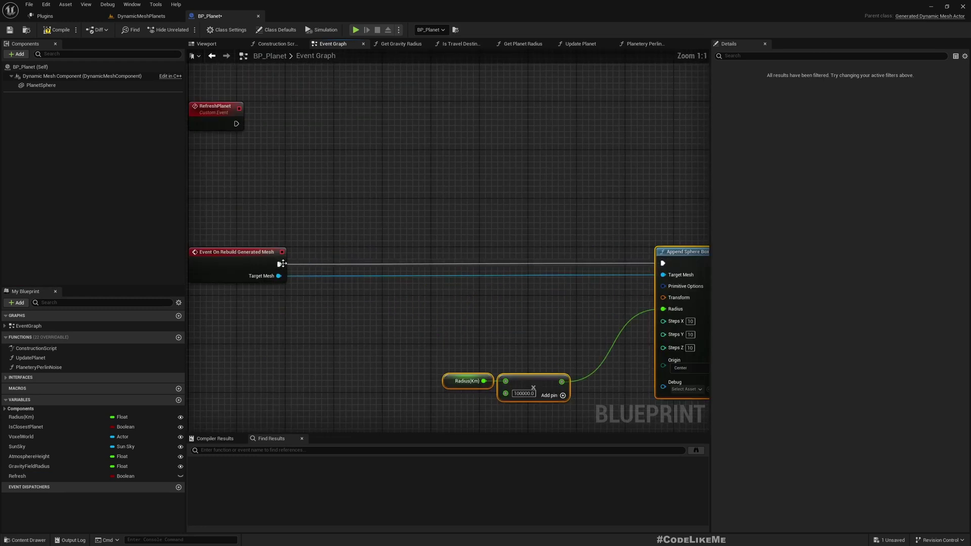
- Insert a Branch after Event On Rebuild Generated Mesh with the Refresh variable as its condition, and compile the blueprint
left_click_drag(278, 264, 395, 257)
type("bran")
key("Return")
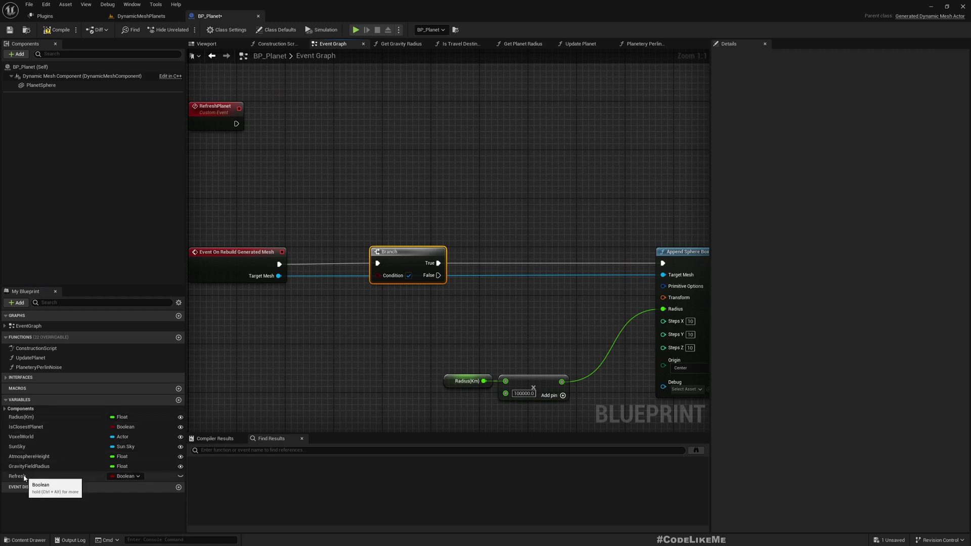
left_click_drag(18, 475, 303, 318, "ctrl")
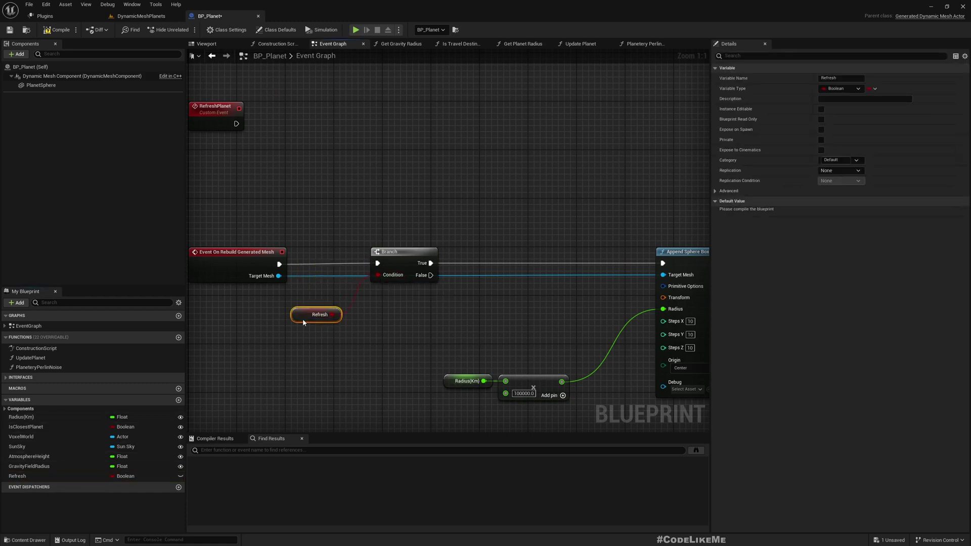
left_click(57, 30)
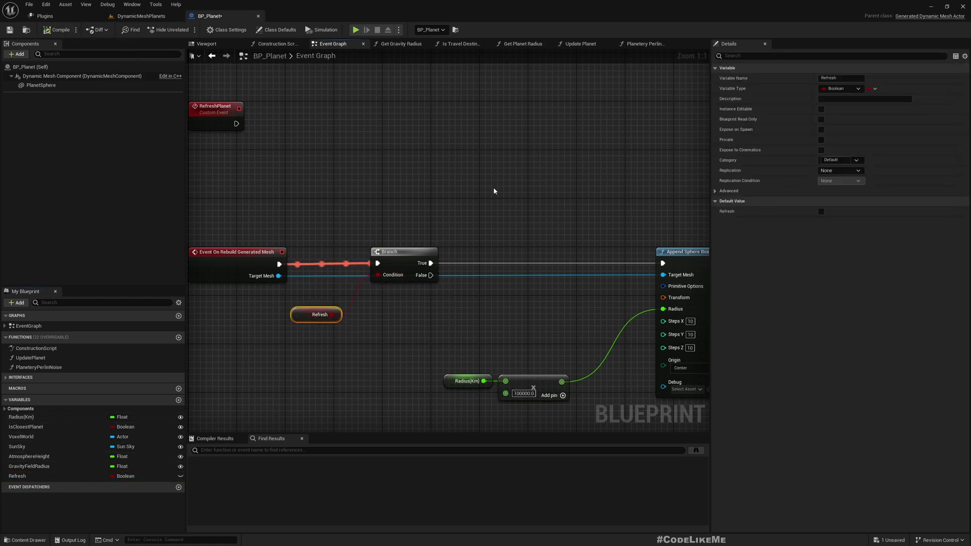
- Add a Set Refresh node with the value enabled and have the RefreshPlanet event execute it
scroll(395, 203, "down", 5)
right_click_drag(513, 191, 496, 218)
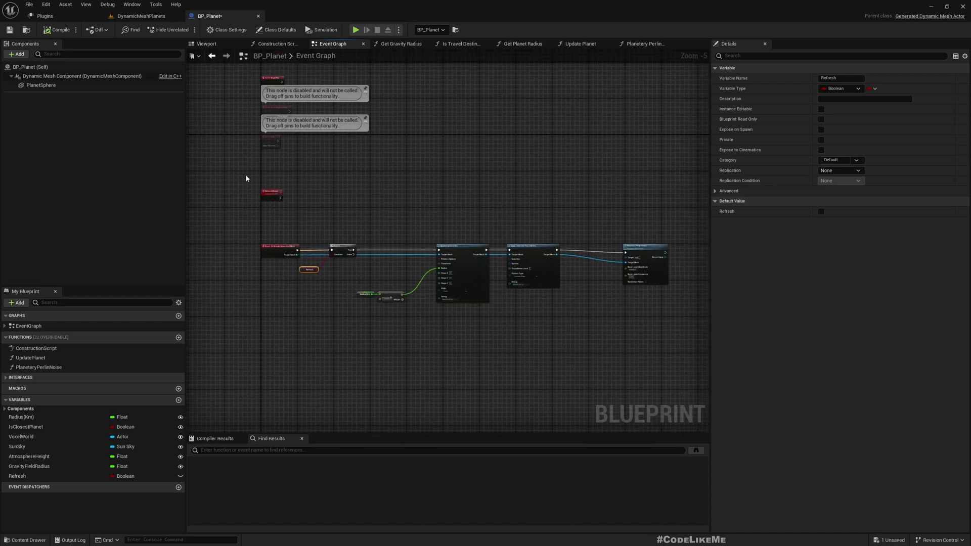
scroll(246, 179, "up", 5)
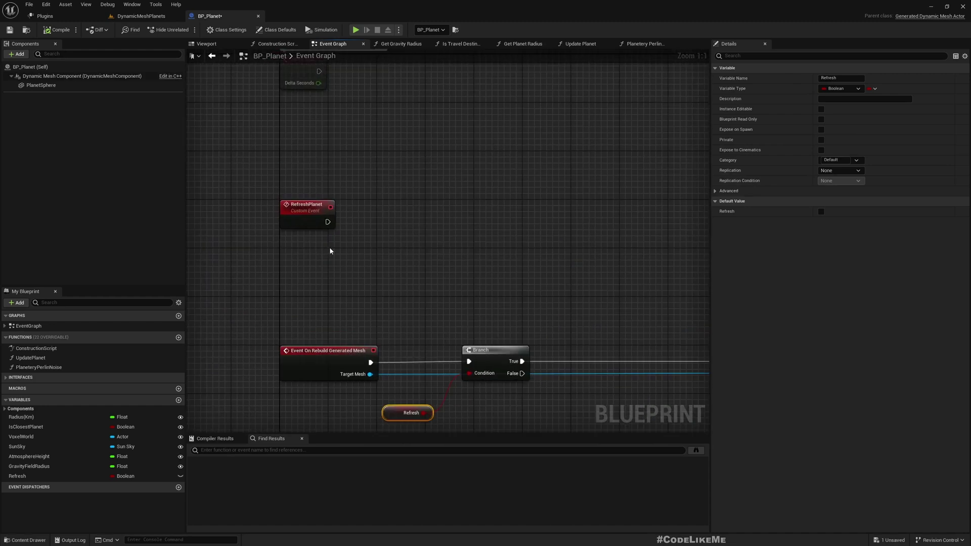
left_click_drag(20, 476, 442, 220)
left_click(389, 272)
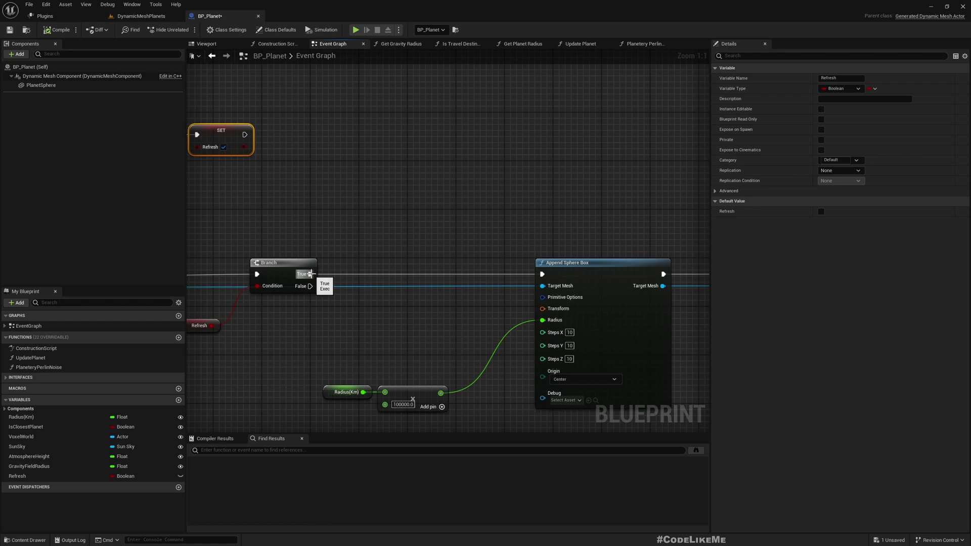
- Insert a Set Refresh node with the value disabled between the Branch's True output and Append Sphere Box
left_click_drag(310, 273, 383, 274)
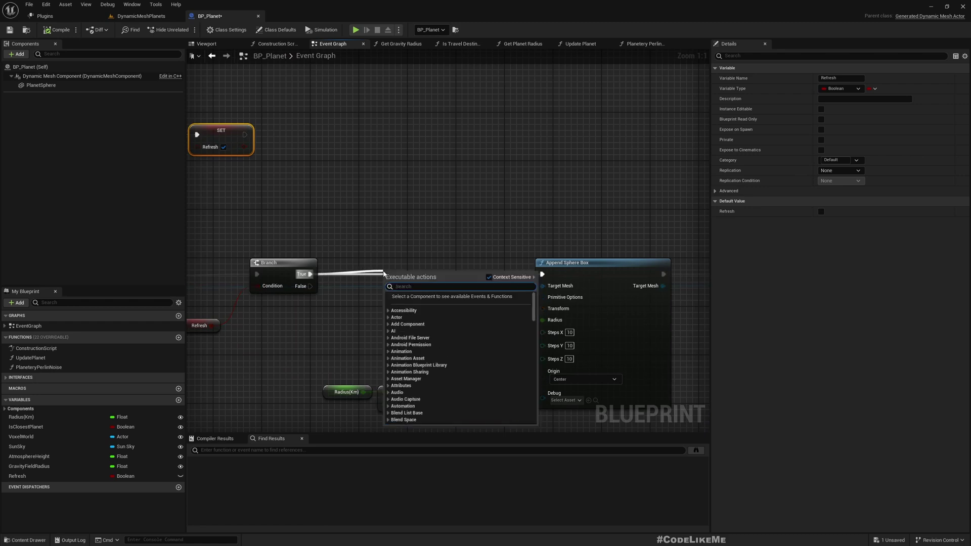
type("set refre")
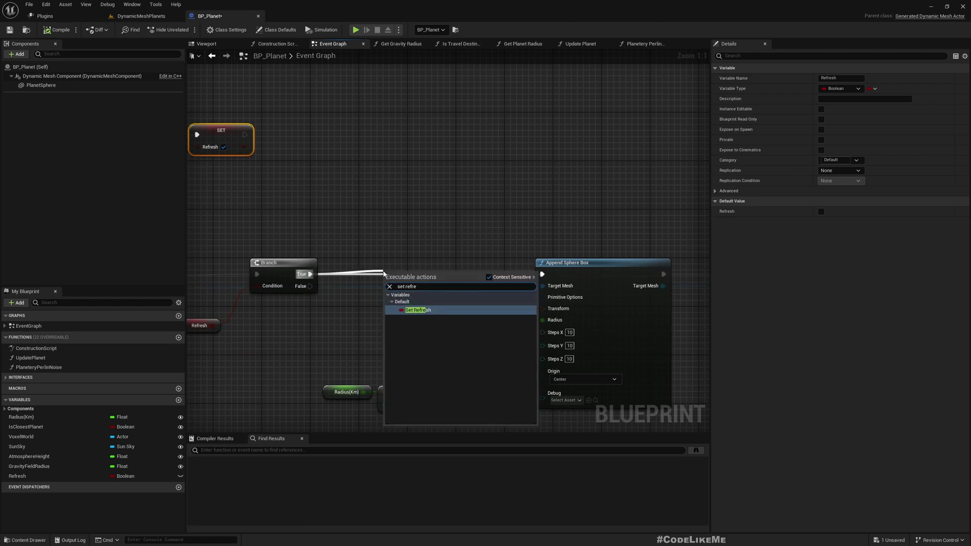
key("Return")
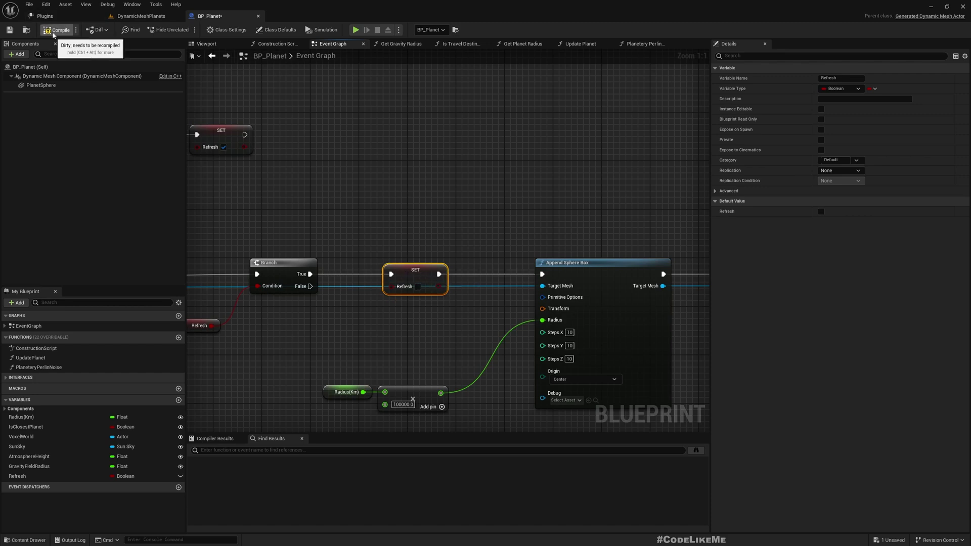
- Check BP_Planet's details in the DynamicMeshPlanets level, and check the RefreshPlanet event's settings in the blueprint
left_click(137, 16)
left_click(483, 185)
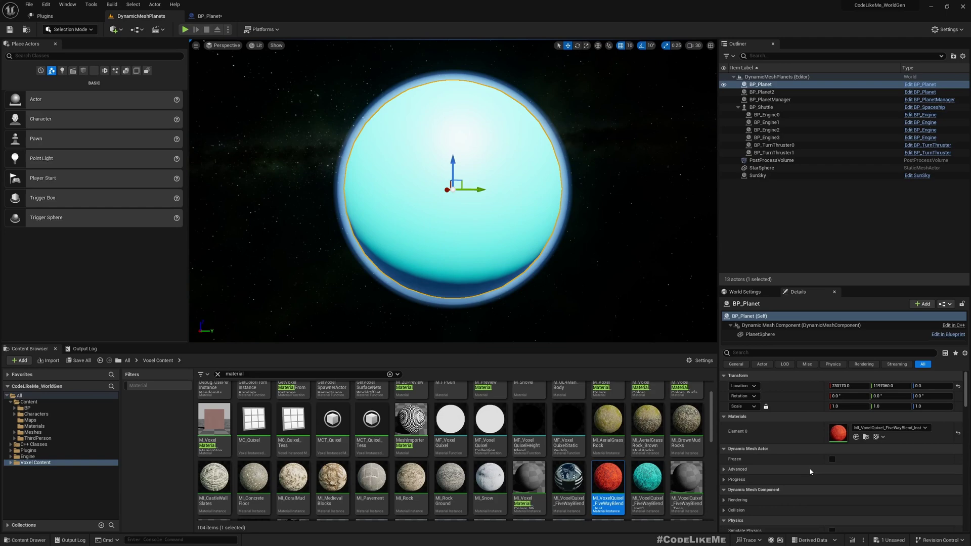
left_click(212, 16)
right_click_drag(215, 151, 435, 151)
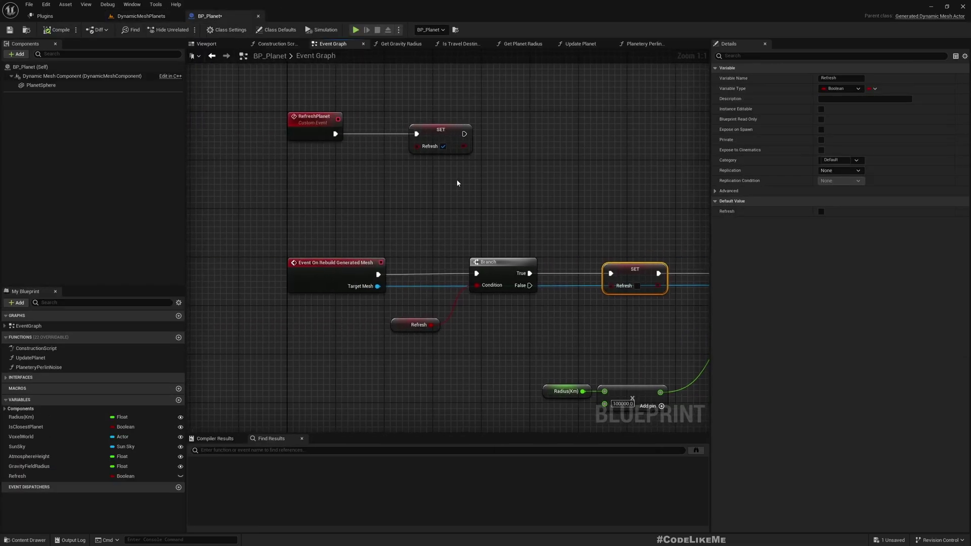
left_click(316, 130)
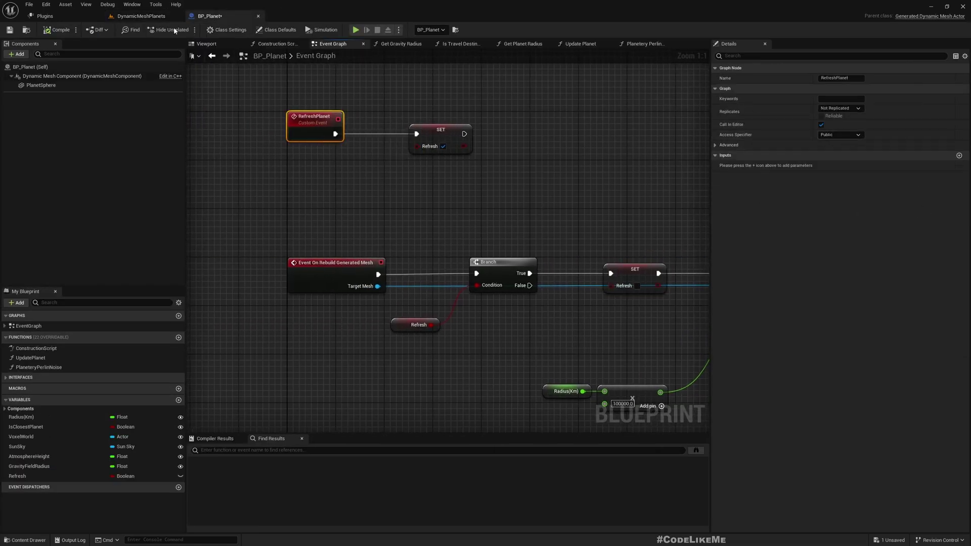
- Run Refresh Planet on the BP_Planet actor in the DynamicMeshPlanets level
left_click(132, 16)
scroll(801, 473, "down", 10)
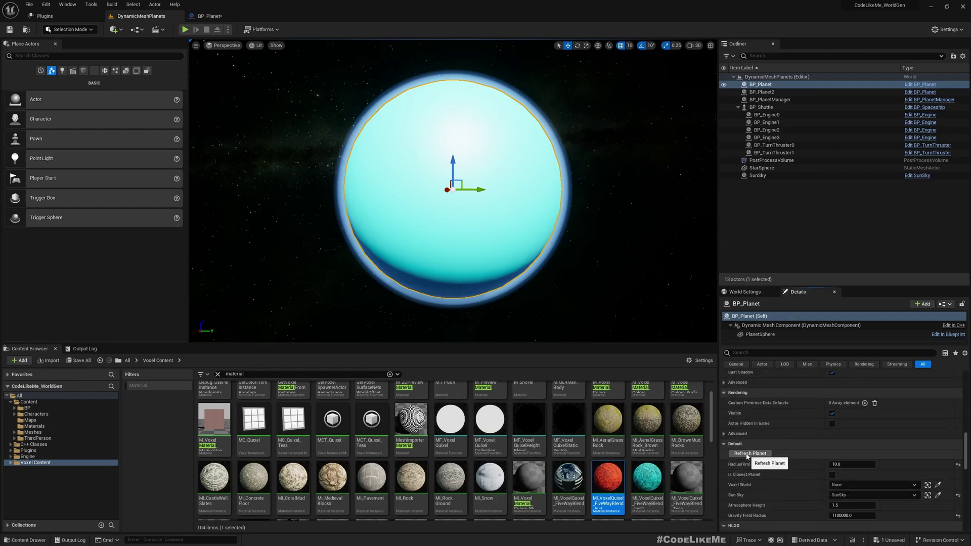
left_click(748, 454)
right_click(565, 238)
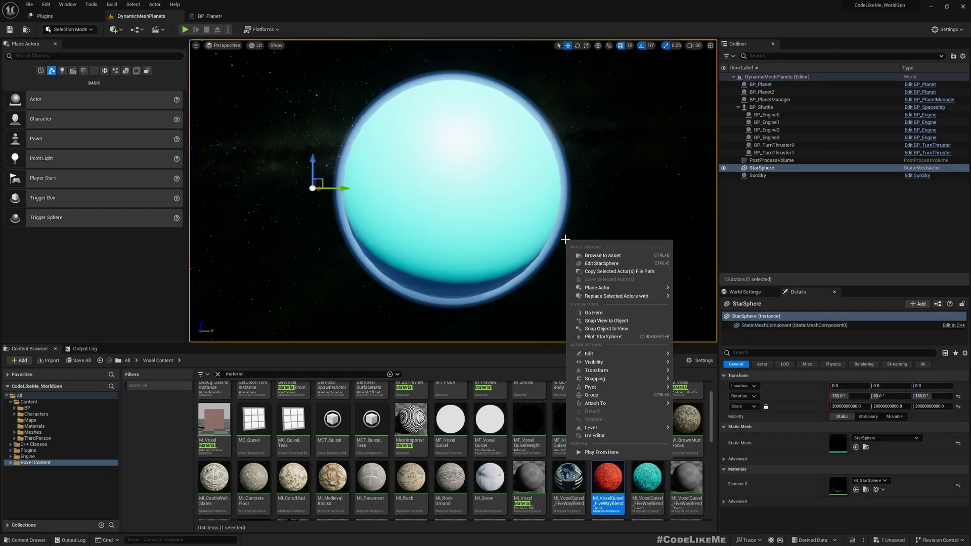
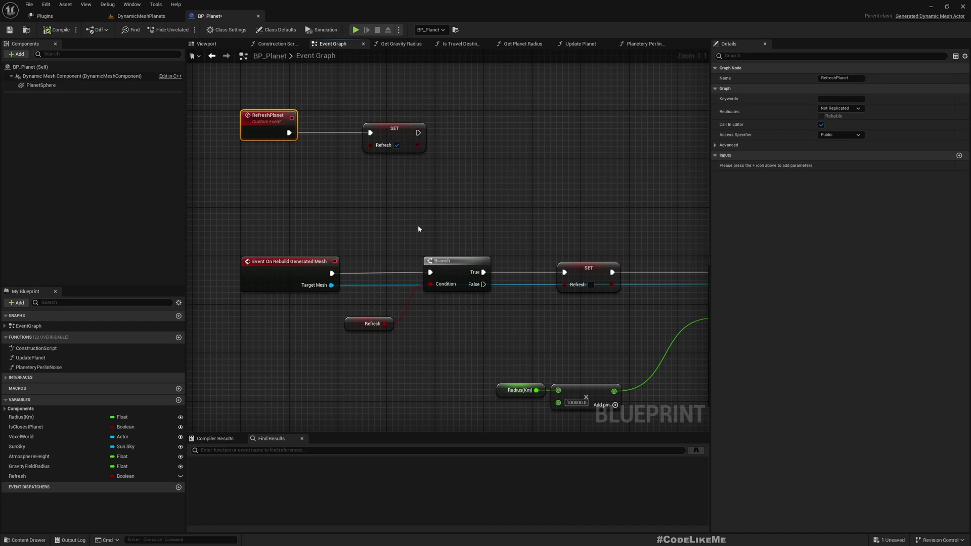
- Move the RefreshPlanet event's Set node aside and rename the Refresh variable to Generate
left_click_drag(396, 130, 202, 336)
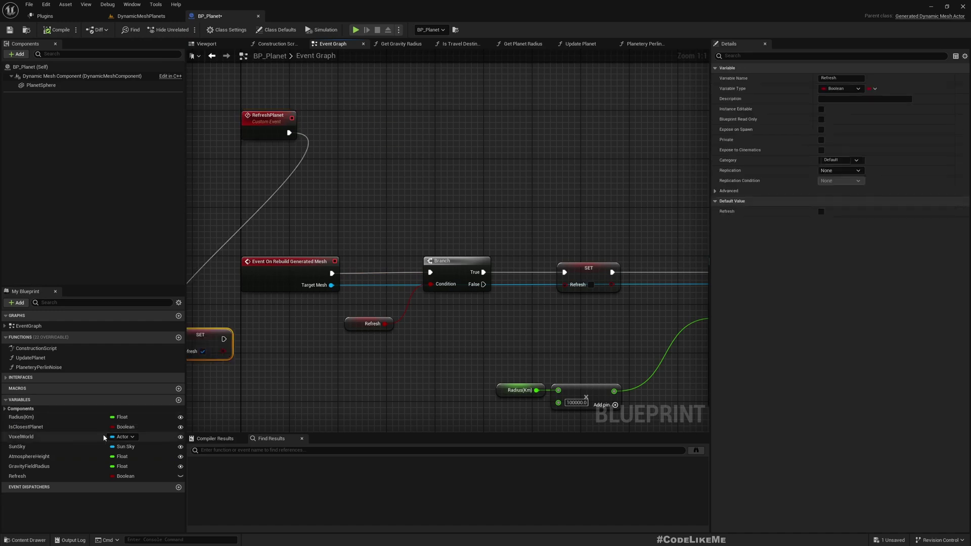
left_click(23, 476)
left_click(25, 476)
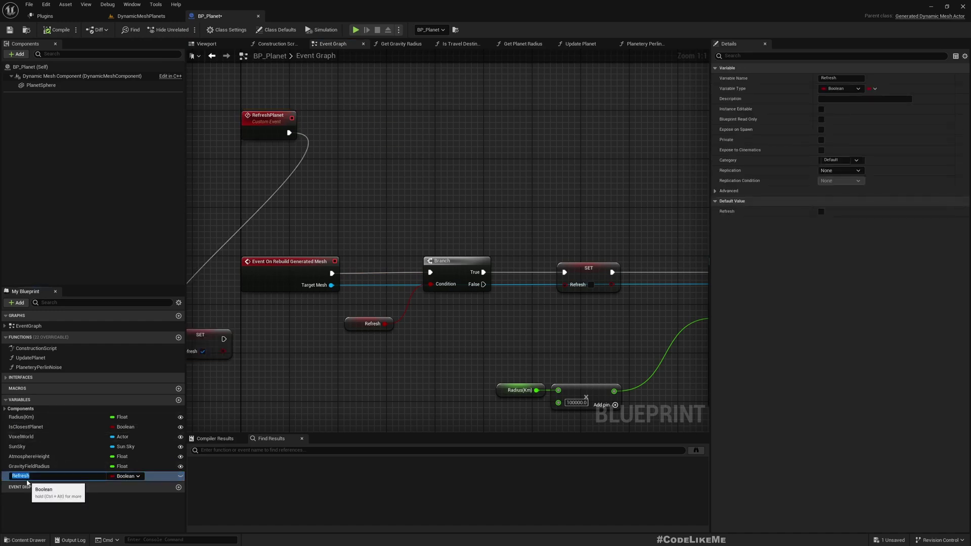
type("Generate")
key("Return")
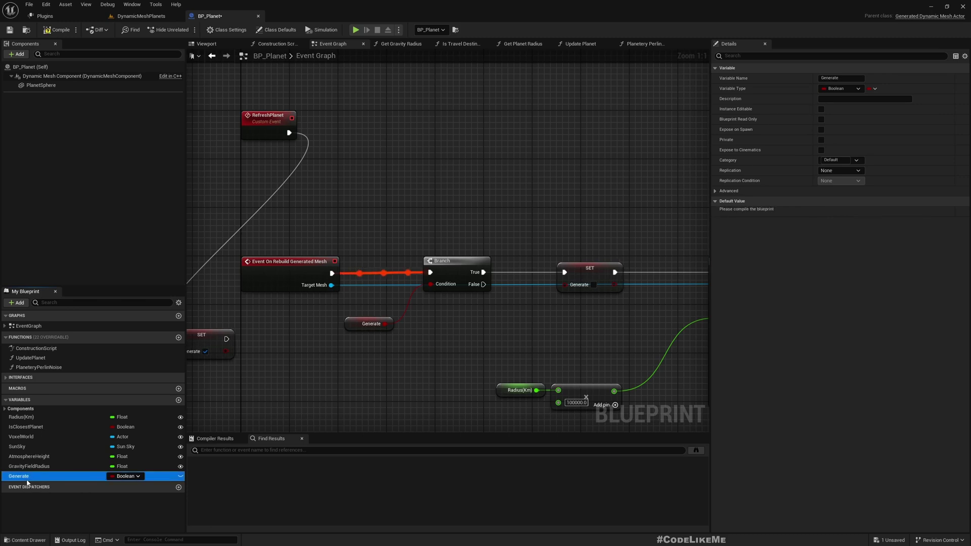
- Add Mark for Mesh Rebuild after RefreshPlanet's Set Generate node, with Immediate and Immediate Even if Frozen enabled
right_click_drag(360, 122, 407, 155)
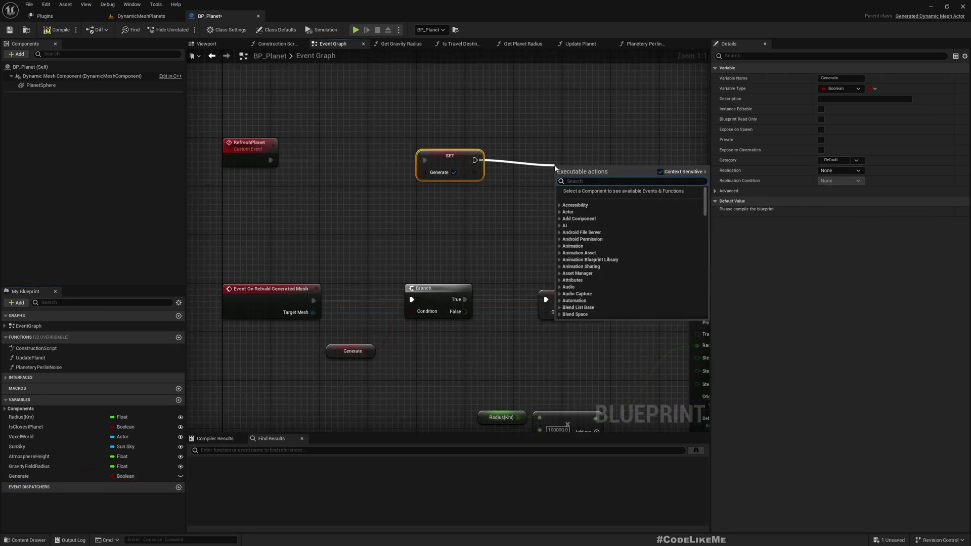
type("mark")
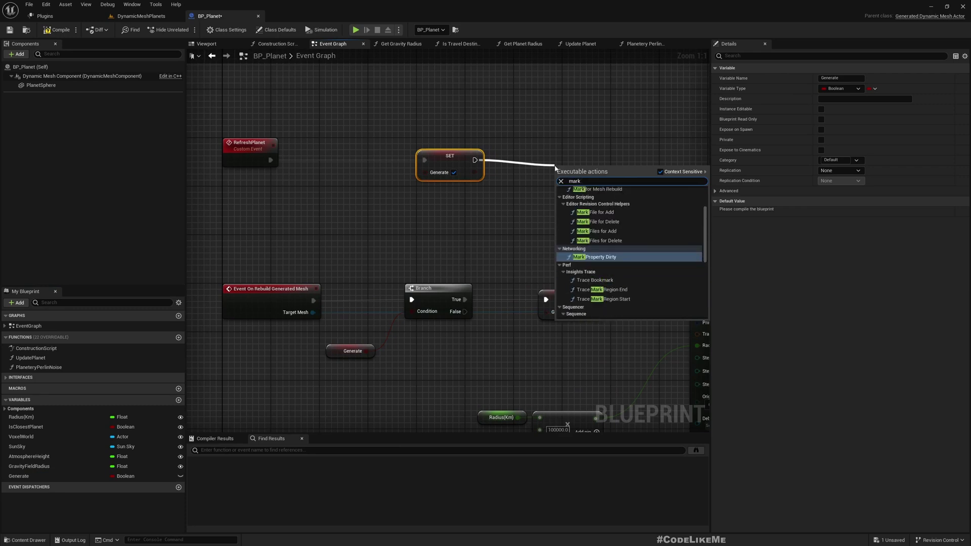
type(" for mes")
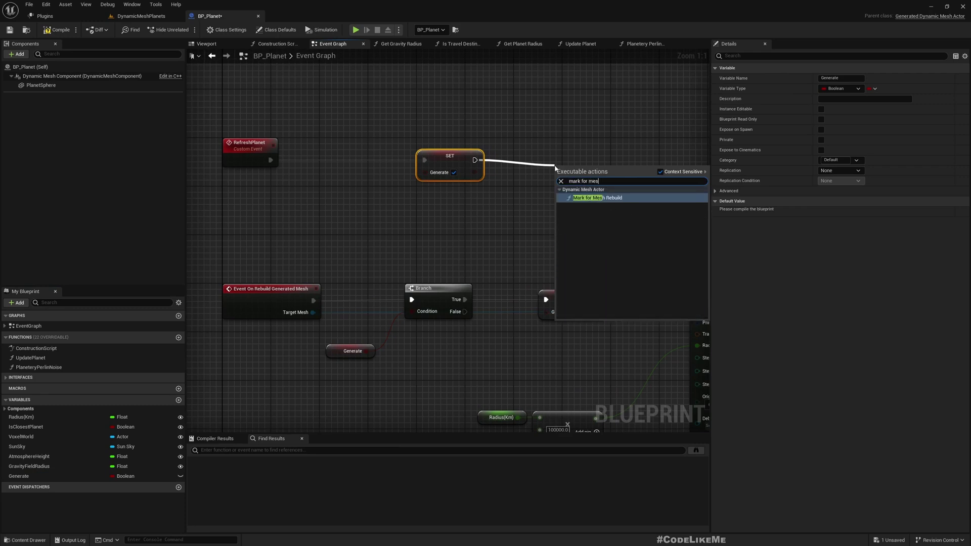
key("Return")
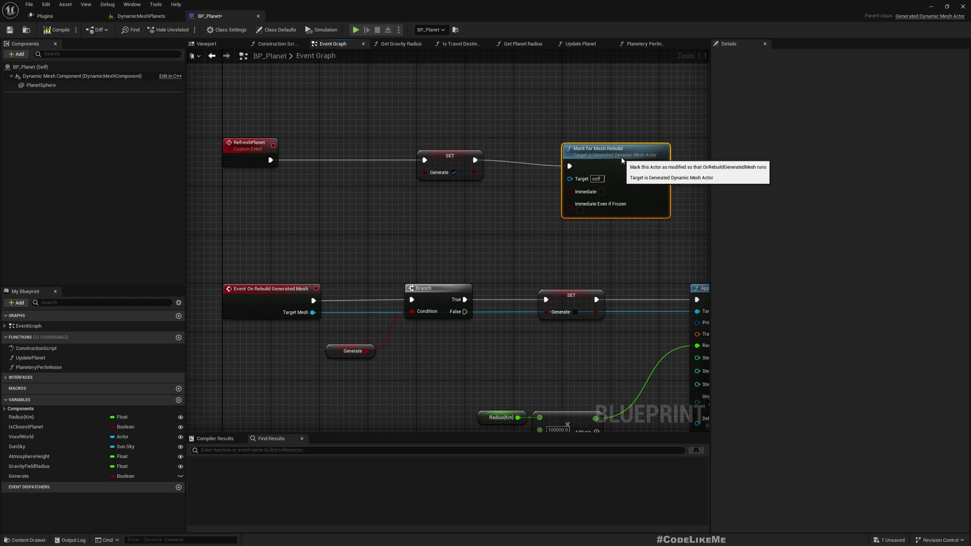
left_click(608, 186)
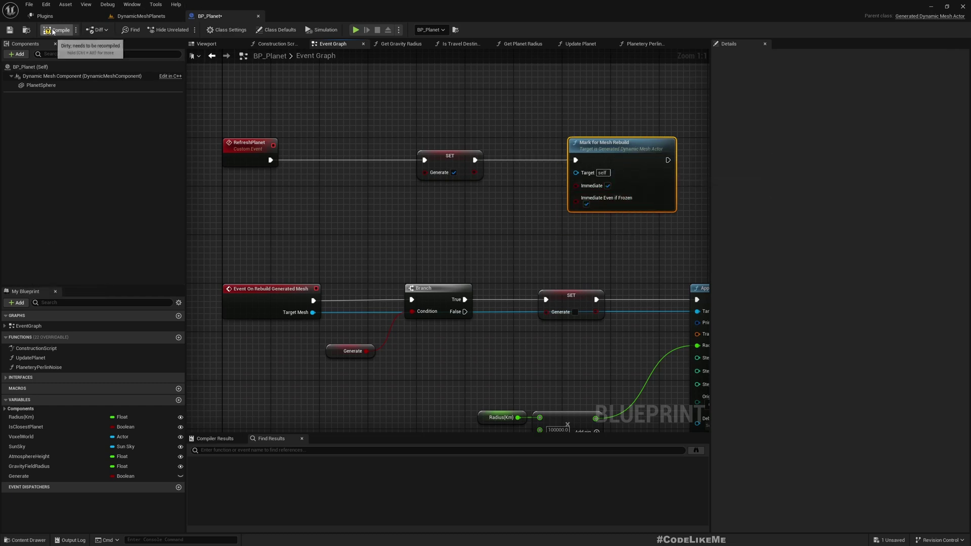
- Run Refresh Planet twice on BP_Planet in the DynamicMeshPlanets level and inspect the terrain up close
left_click(117, 18)
scroll(788, 464, "down", 2)
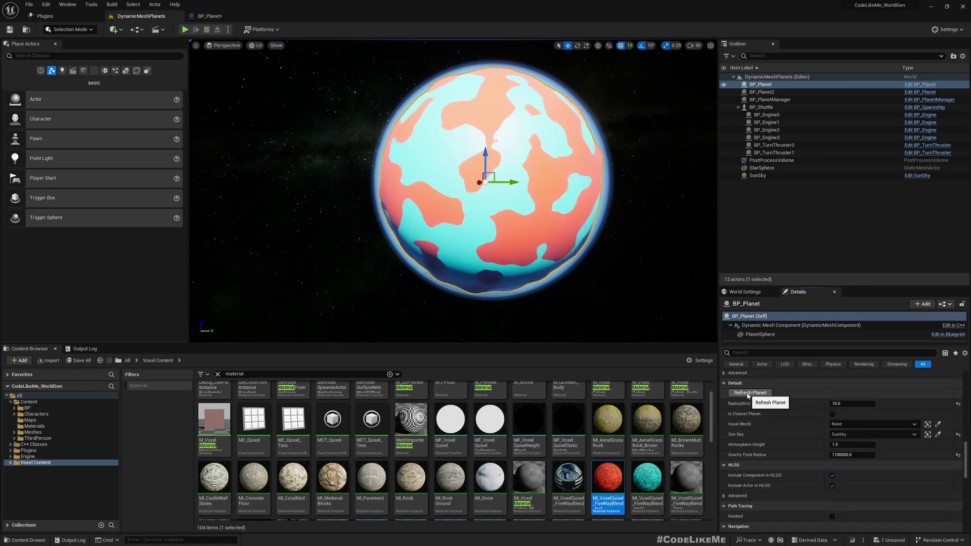
left_click(747, 395)
left_click(747, 395)
right_click_drag(557, 253, 586, 275)
key("w")
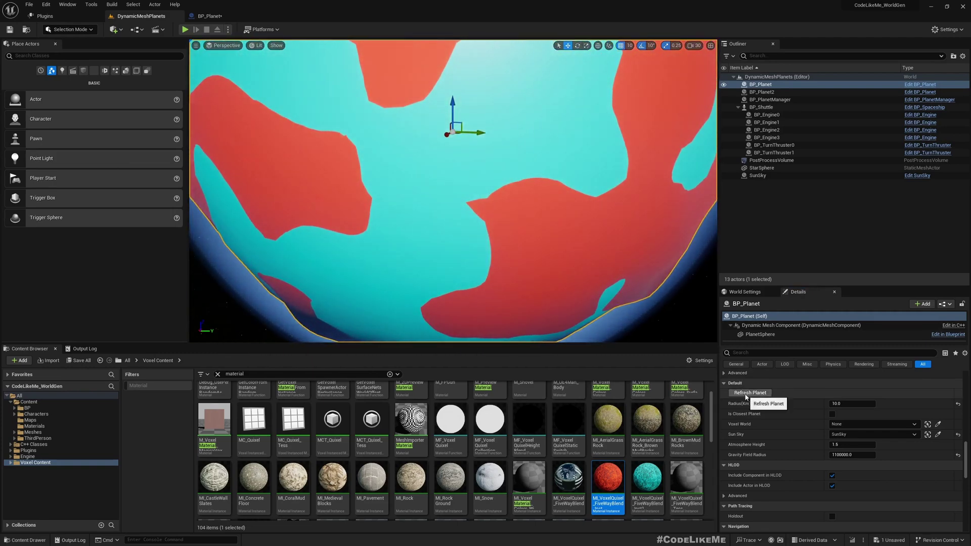
- Run Refresh Planet several more times at close range and compare the terrain across the whole planet
left_click(746, 395)
left_click(746, 396)
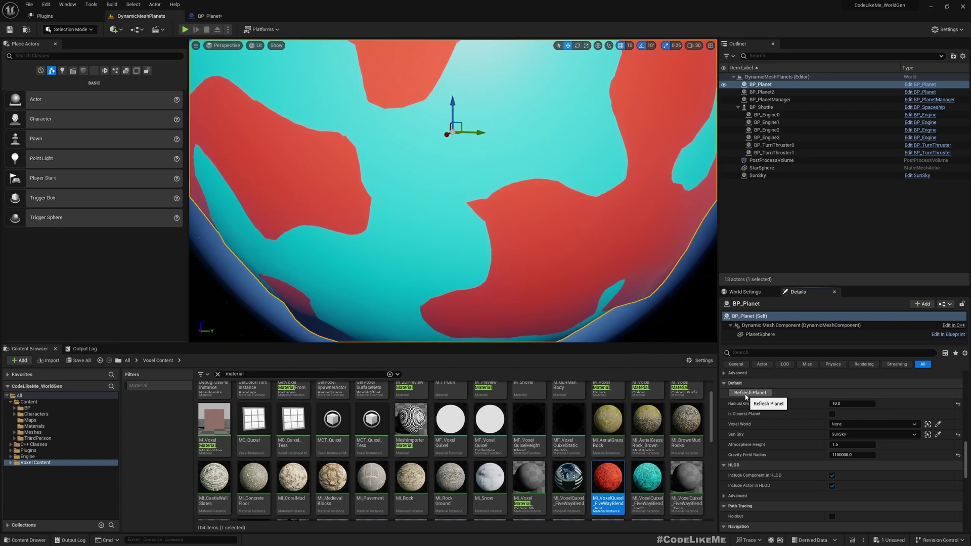
left_click(747, 394)
left_click(747, 394)
right_click_drag(590, 264, 566, 248)
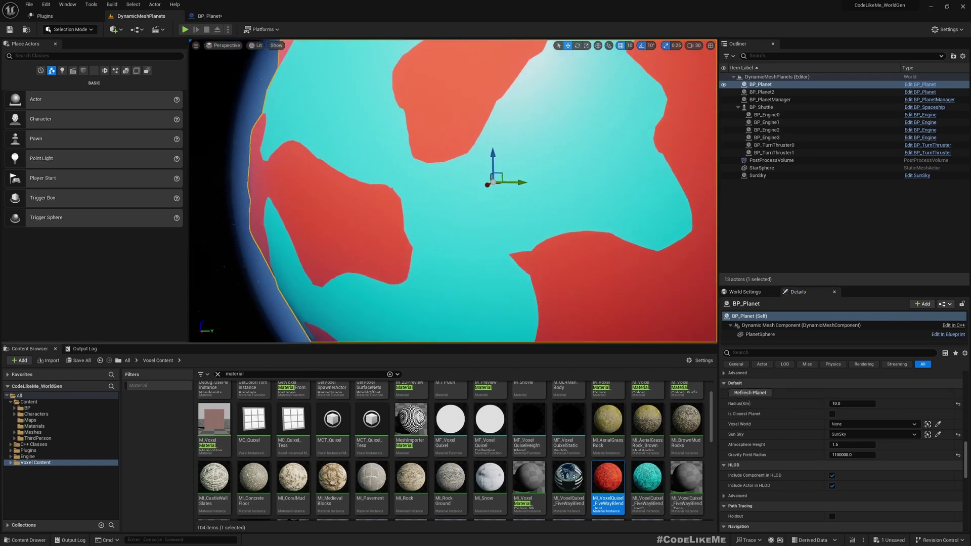
key("s")
right_click_drag(477, 208, 476, 208)
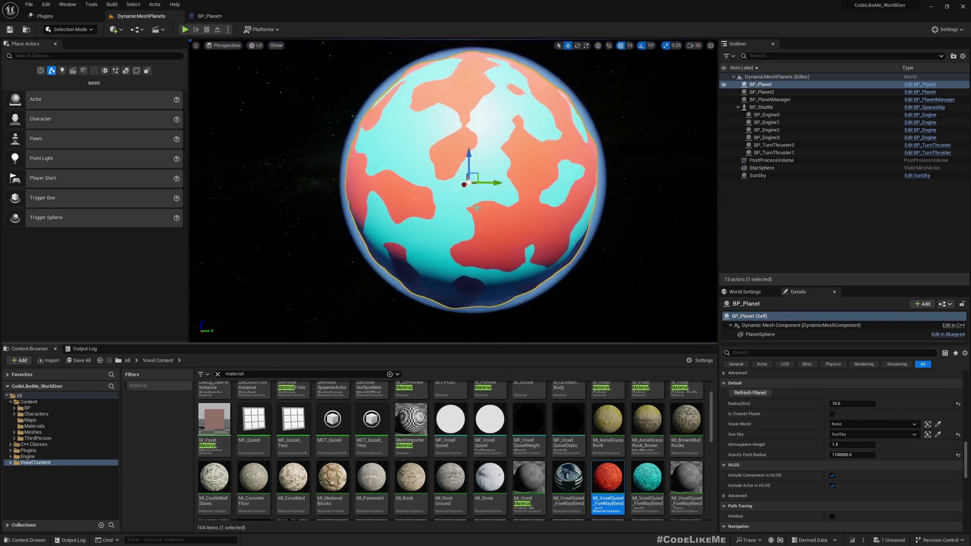
- In the PlaneteryPerlinNoise function, feed Base Layer Frequency Shift from a Random Unit Vector node placed below Random Integer
left_click(213, 16)
right_click_drag(491, 283, 290, 173)
right_click_drag(557, 304, 284, 295)
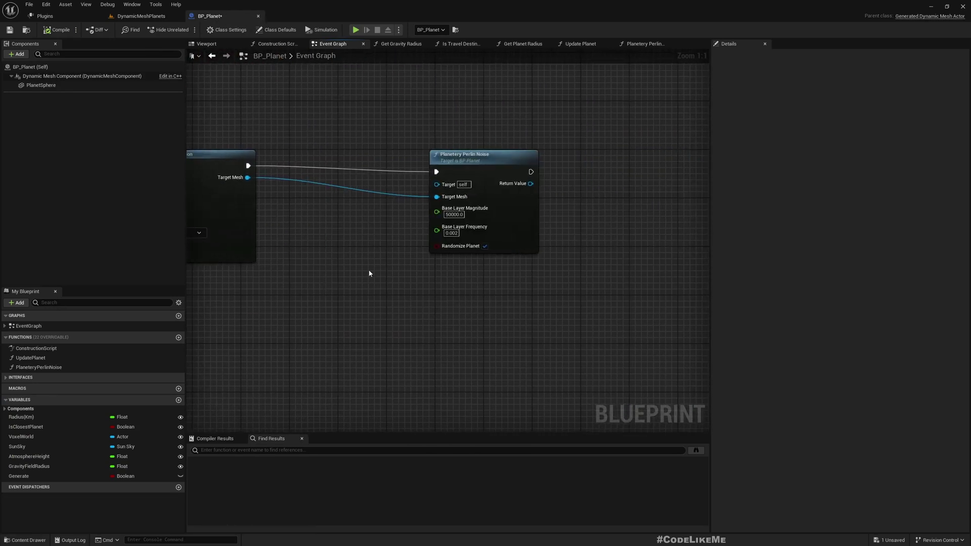
double_click(514, 220)
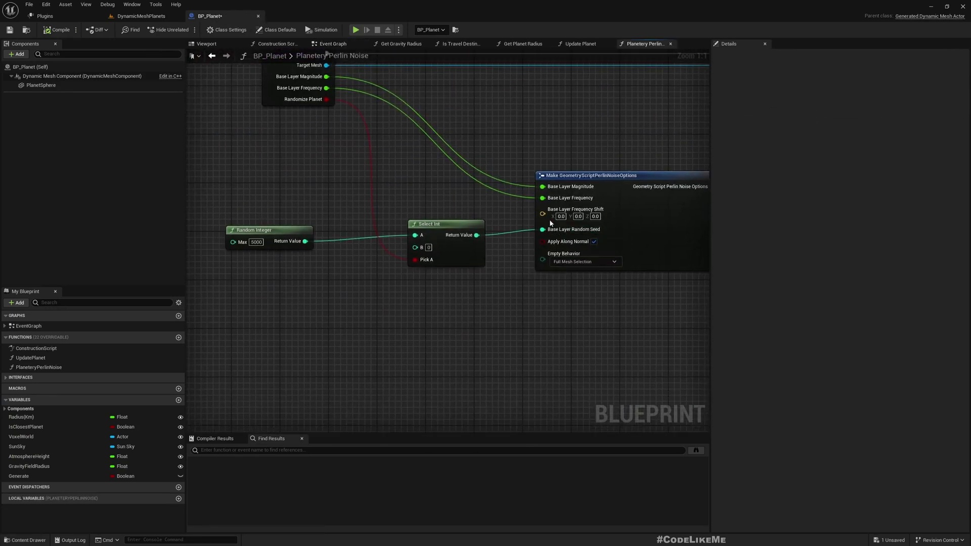
left_click_drag(542, 213, 423, 330)
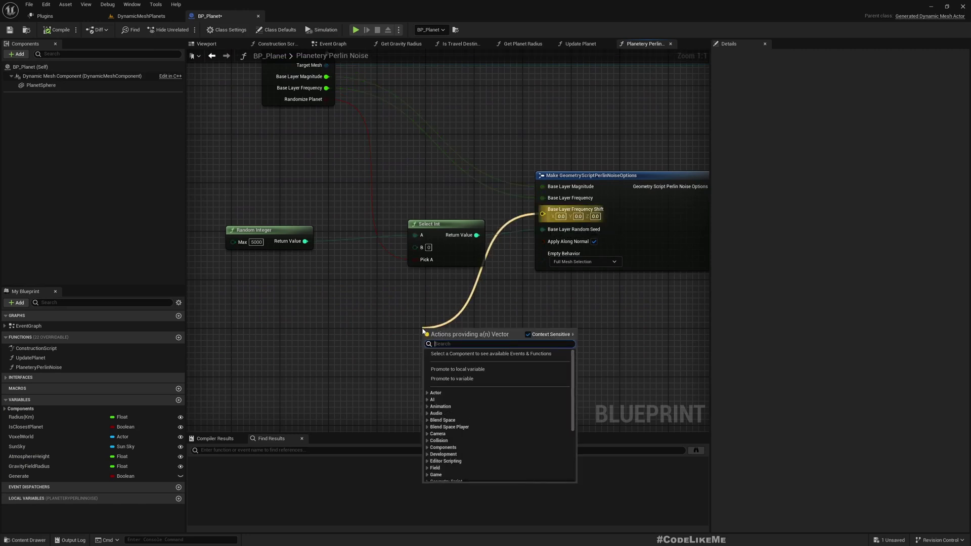
type("randomun")
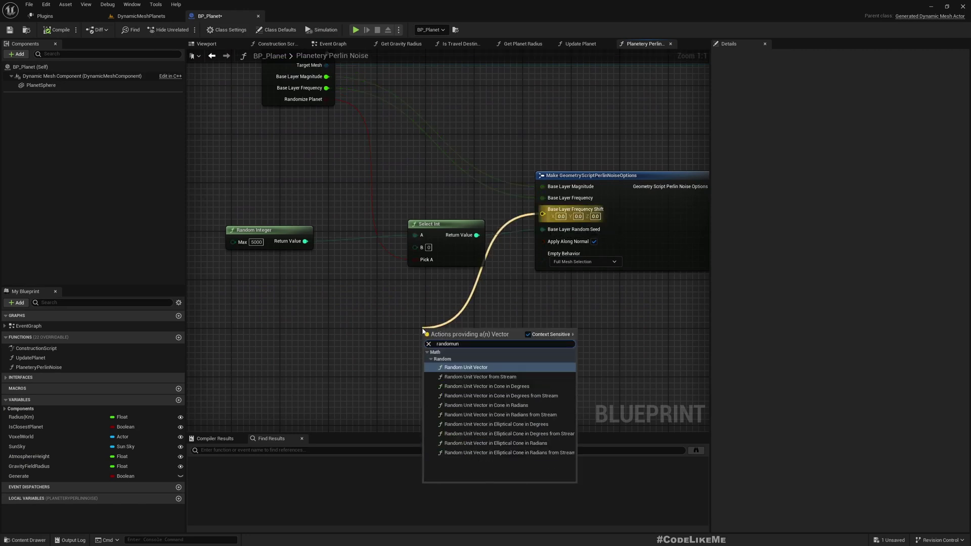
key("Return")
left_click_drag(422, 329, 321, 327)
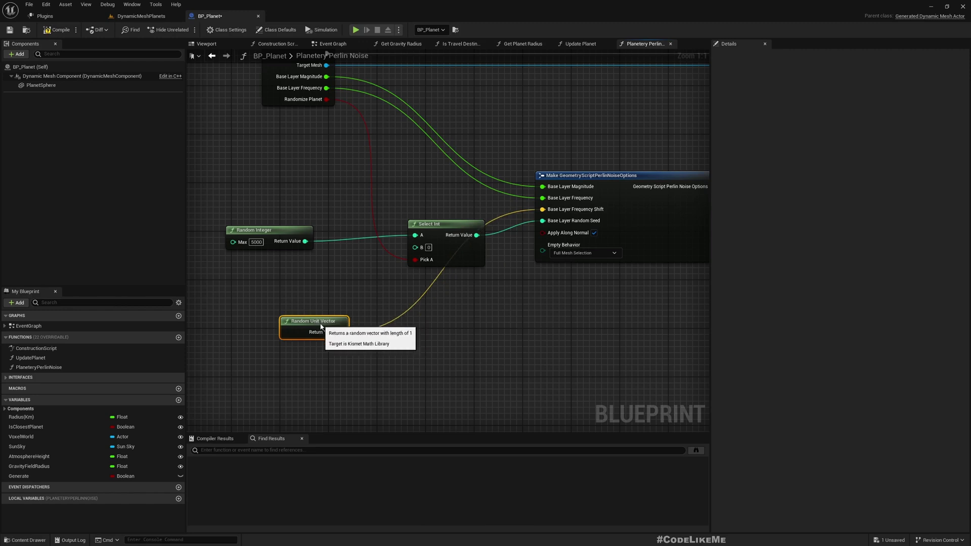
- Move the Make GeometryScriptPerlinNoiseOptions, Apply Perlin Noise to Mesh and Return nodes further right to make room in the PlaneteryPerlinNoise graph
scroll(535, 310, "down", 2)
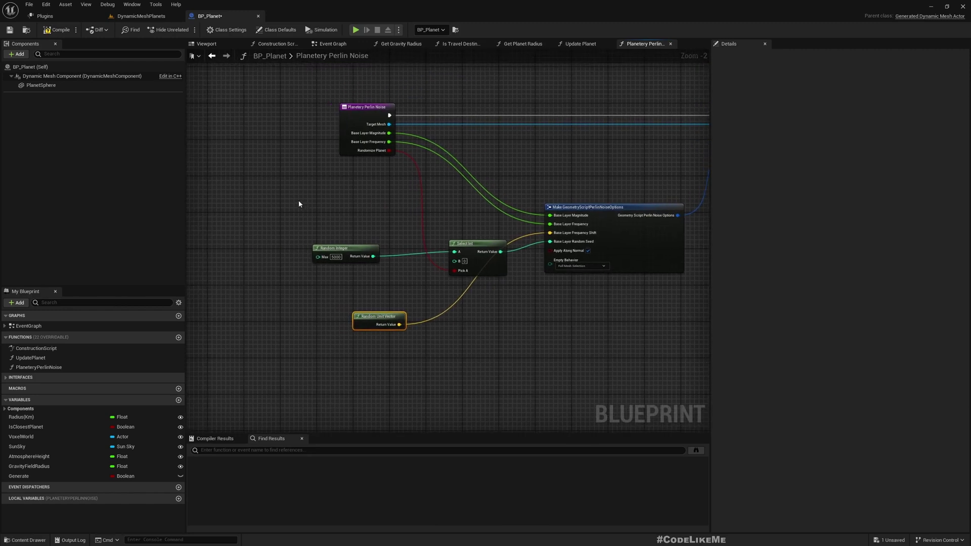
left_click_drag(311, 211, 438, 261)
right_click_drag(578, 324, 393, 296)
scroll(395, 294, "down", 2)
left_click_drag(431, 112, 614, 269)
left_click(527, 150)
left_click_drag(444, 126, 625, 244)
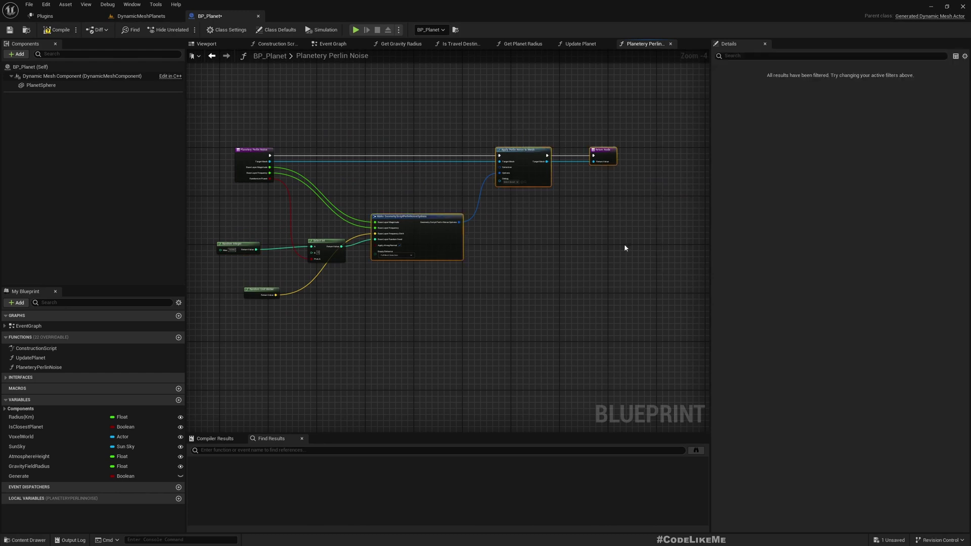
left_click_drag(526, 154, 596, 157)
- Multiply Random Unit Vector's output by Select Int's return value and feed the product into Base Layer Frequency Shift
scroll(361, 279, "up", 4)
right_click_drag(361, 278, 481, 278)
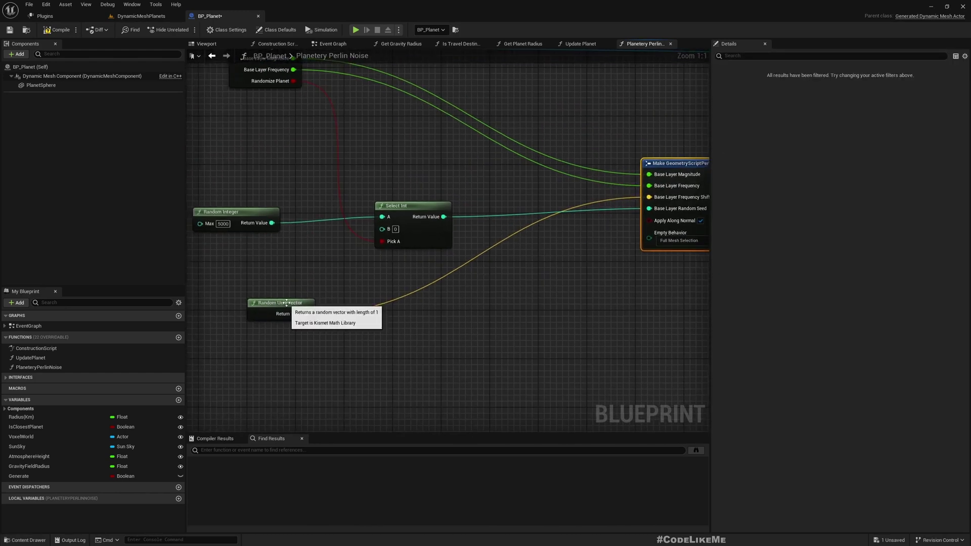
left_click_drag(287, 302, 474, 331)
type("*")
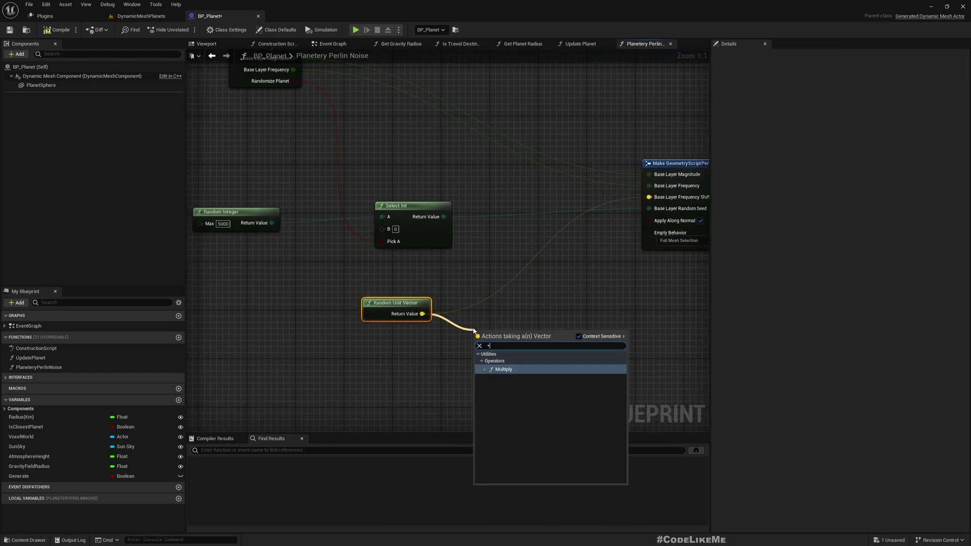
key("Return")
left_click_drag(444, 217, 479, 348)
left_click_drag(412, 207, 388, 213)
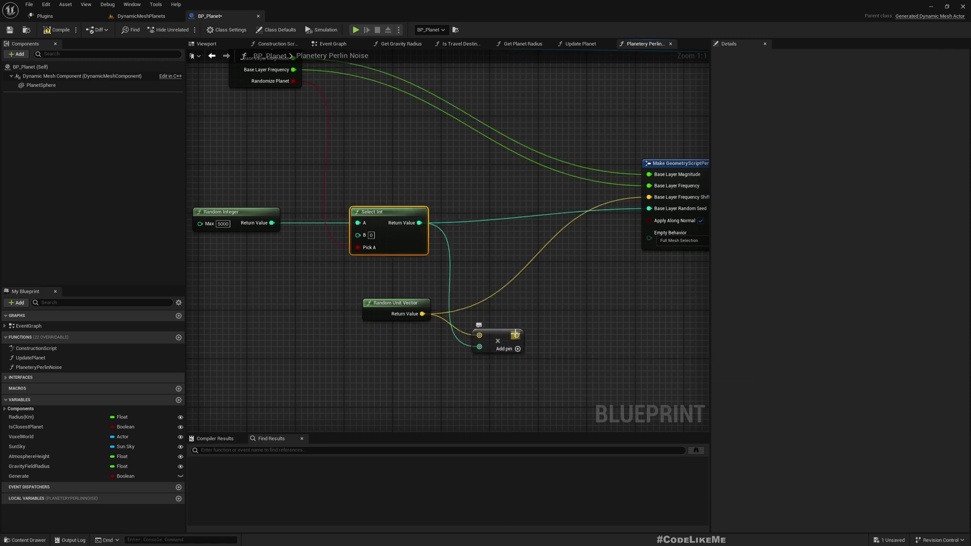
left_click_drag(517, 335, 662, 198)
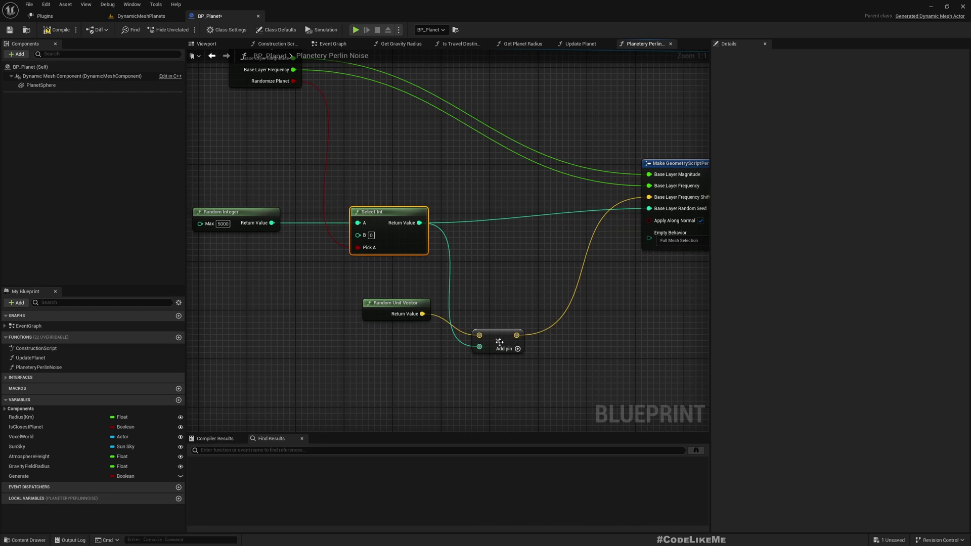
- Arrange the Random Unit Vector and multiply nodes in a row above Select Int
left_click_drag(493, 341, 512, 317)
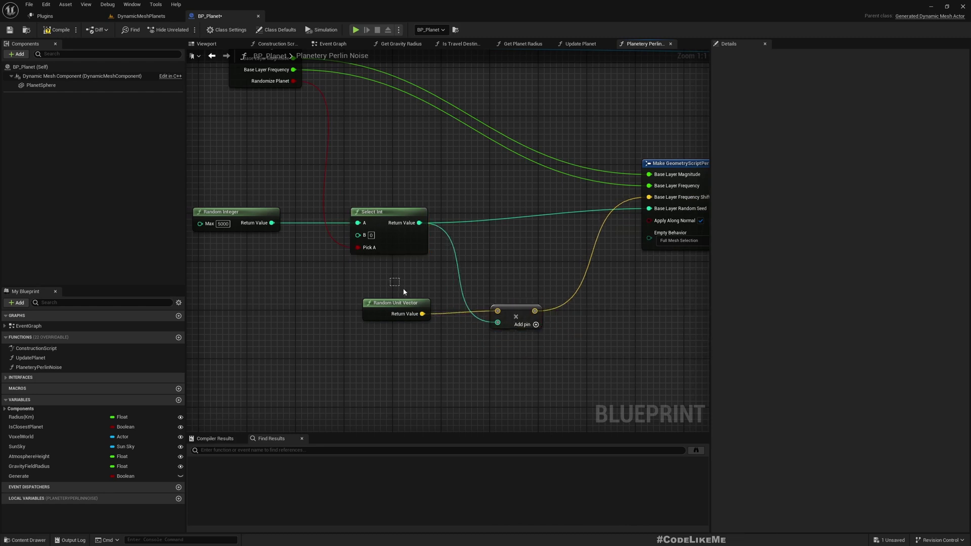
left_click_drag(402, 288, 521, 185)
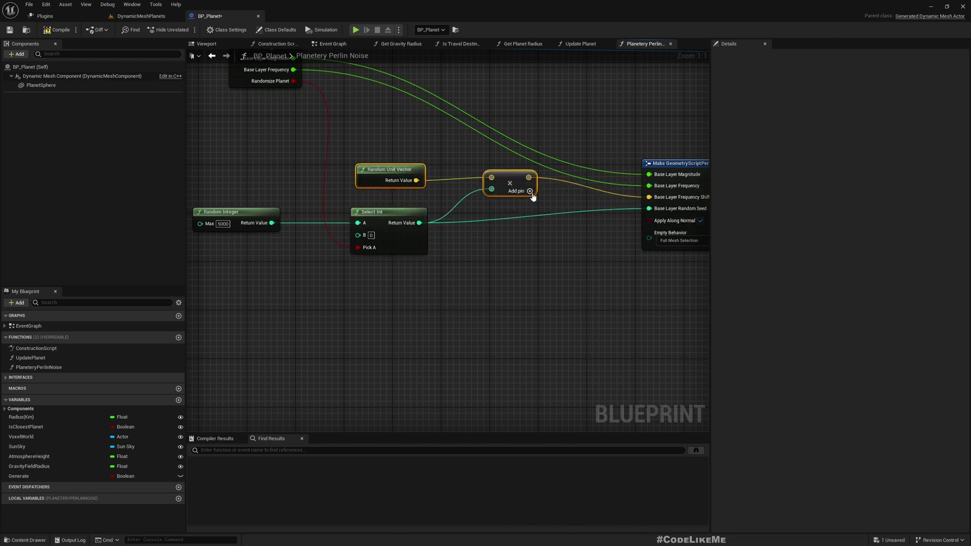
scroll(531, 208, "down", 4)
right_click_drag(531, 208, 476, 239)
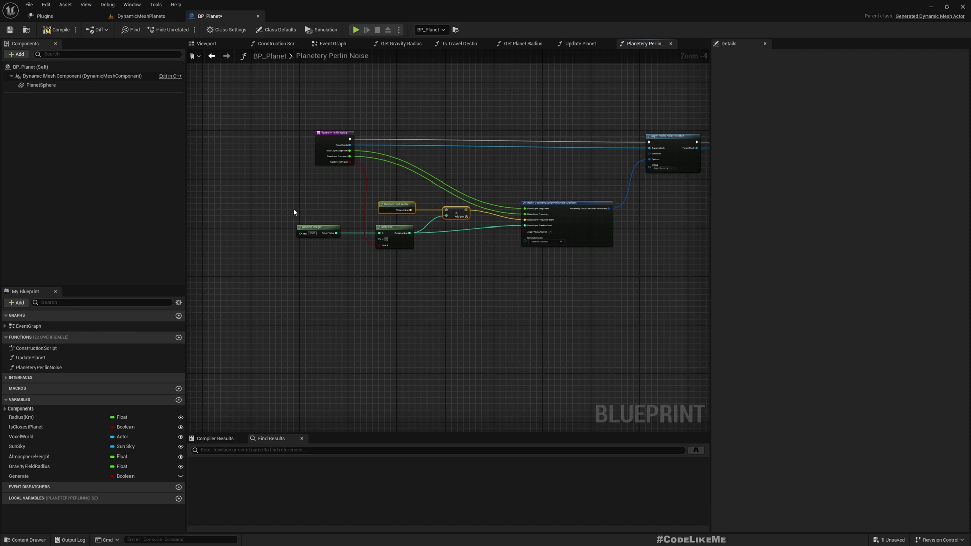
- Compile BP_Planet and run Refresh Planet on it in the DynamicMeshPlanets level
left_click(48, 30)
left_click(141, 16)
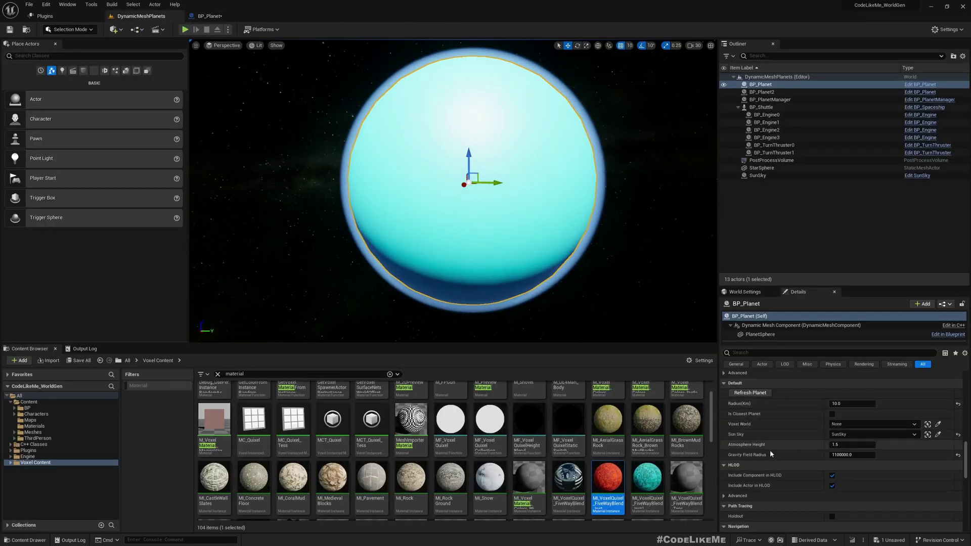
left_click(751, 395)
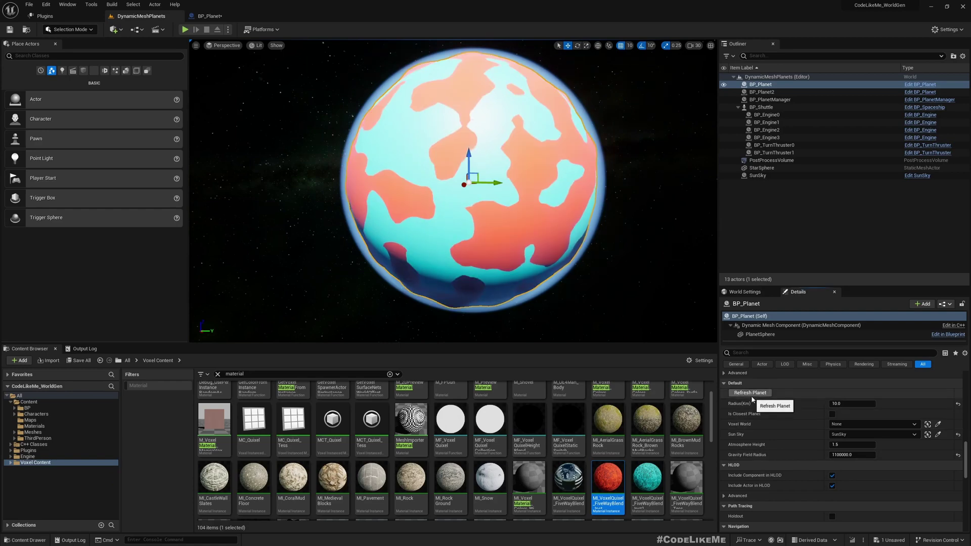
- In the PlaneteryPerlinNoise function, set Random Integer's Max to 500000000
left_click(208, 16)
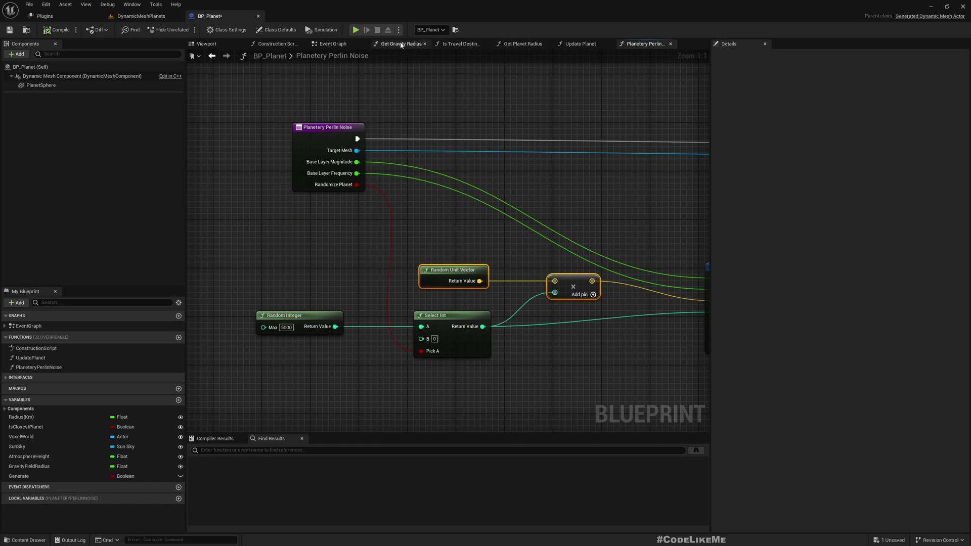
left_click(331, 44)
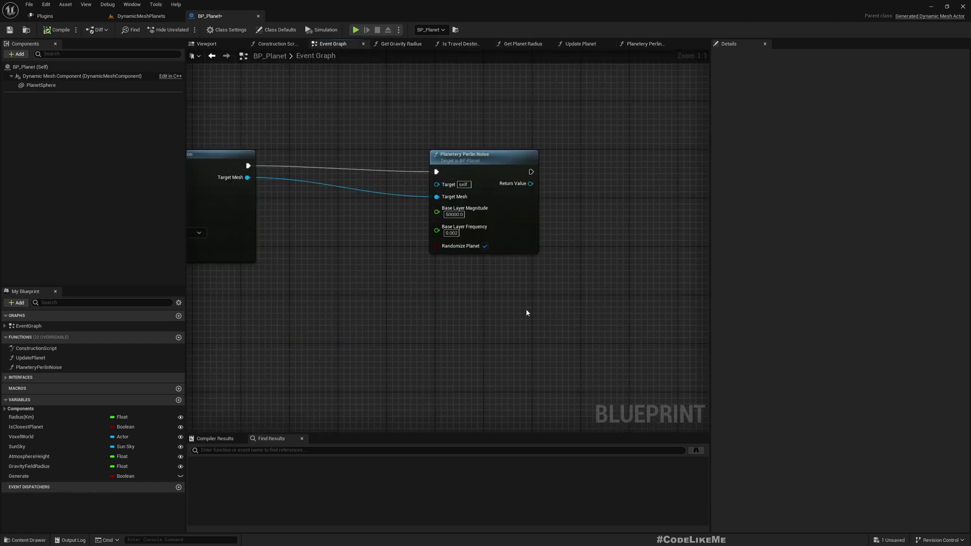
double_click(493, 160)
right_click_drag(501, 265, 307, 203)
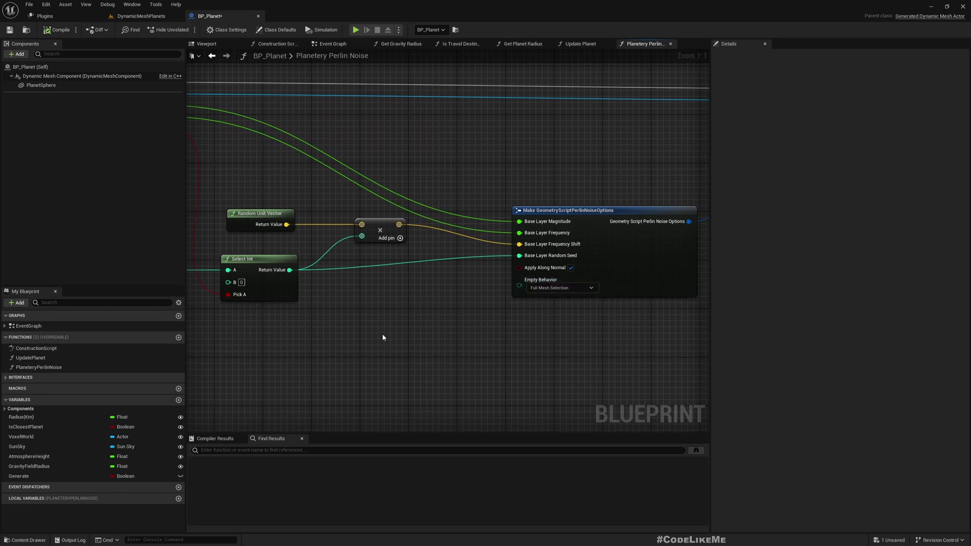
right_click_drag(383, 337, 576, 338)
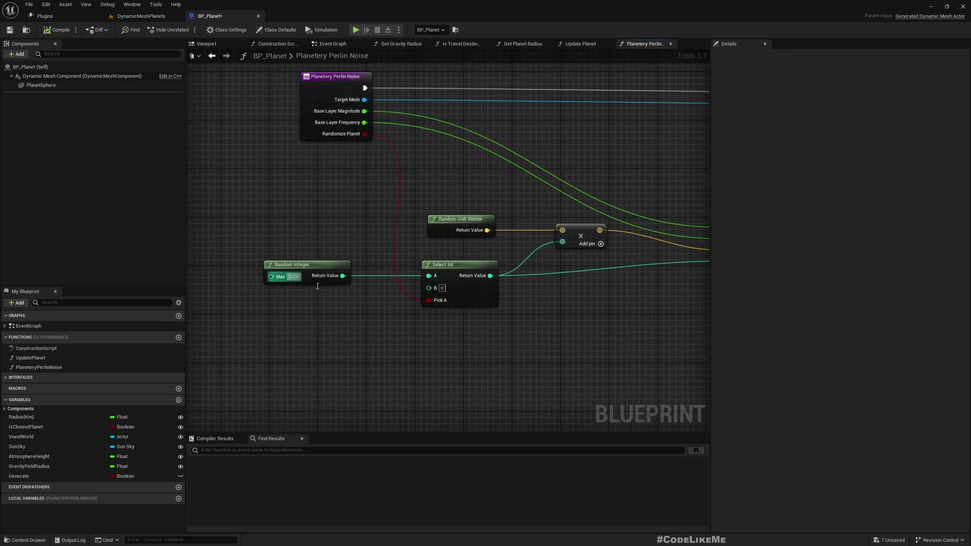
type("0000000")
key("Return")
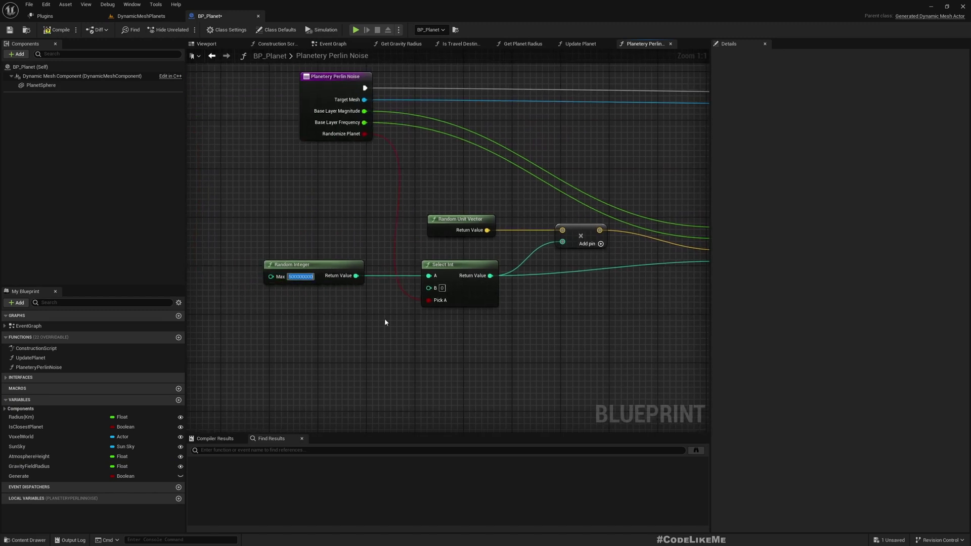
- Compile BP_Planet, run Refresh Planet repeatedly in the DynamicMeshPlanets level and compare the generated terrain
left_click(66, 31)
left_click(133, 17)
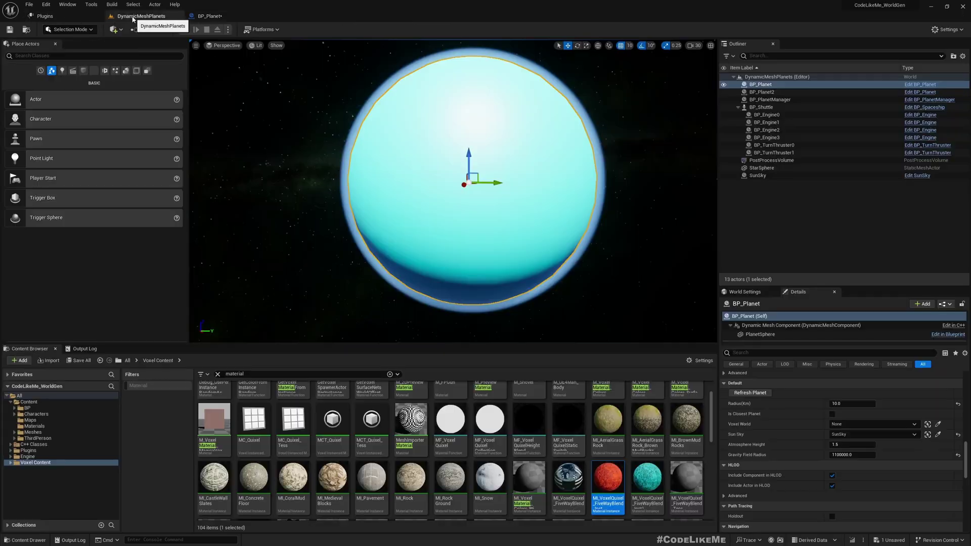
left_click(749, 393)
left_click(749, 393)
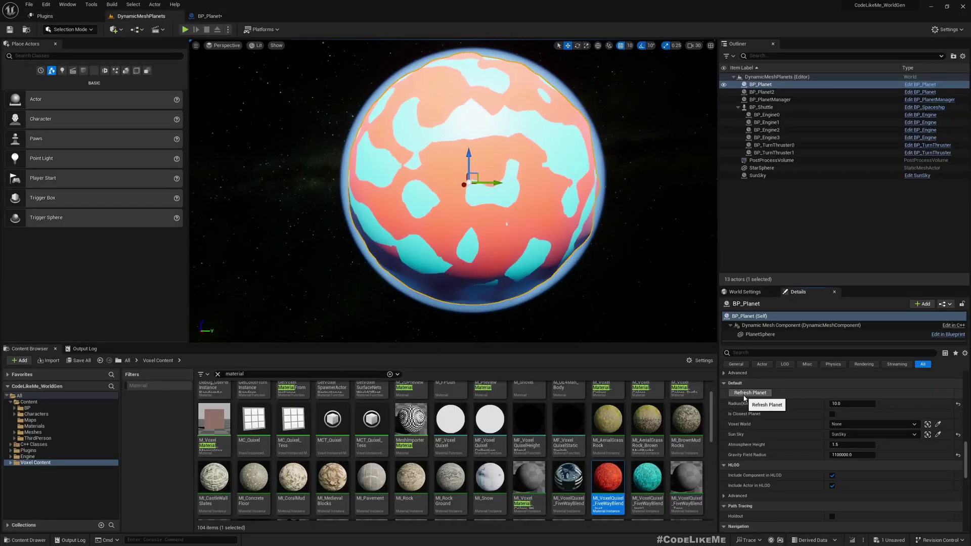
left_click(747, 393)
left_click(746, 393)
left_click(744, 398)
left_click(745, 398)
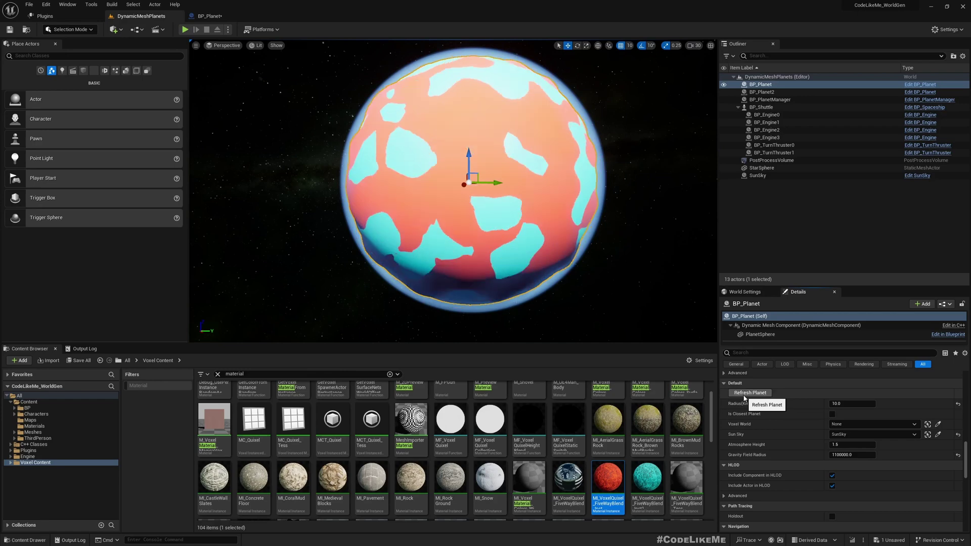
left_click(745, 398)
left_click(744, 398)
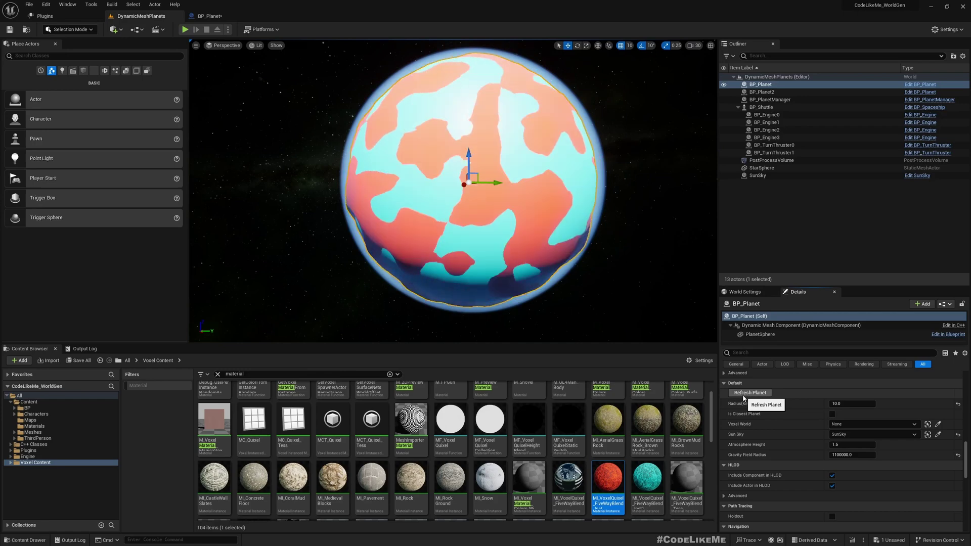
left_click(743, 396)
left_click(741, 395)
left_click(742, 395)
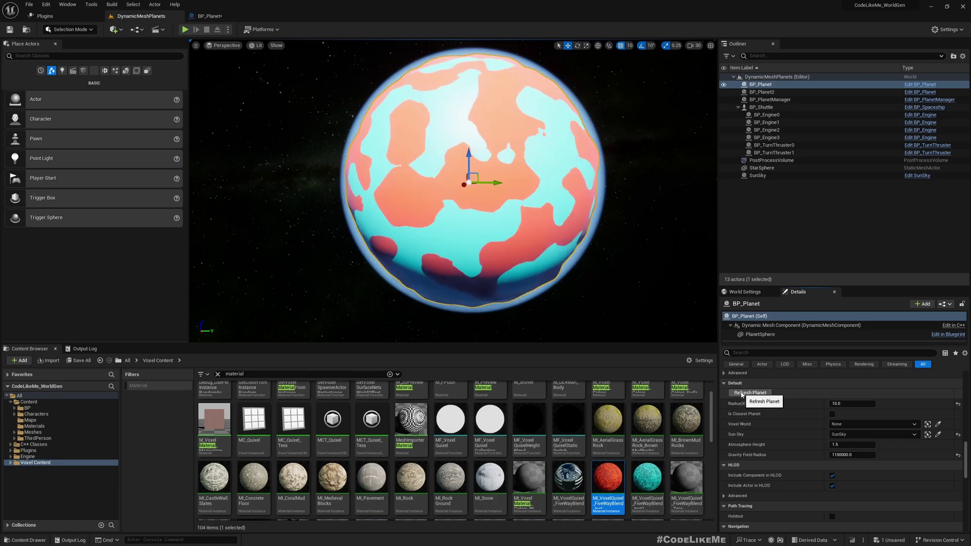
left_click(742, 395)
left_click(742, 395)
- Fly down to the planet's surface in a full-screen viewport and play-test the level from there
key("w")
right_click_drag(454, 191, 425, 126)
key("w")
key("s")
key("d")
key("w")
right_click_drag(471, 177, 469, 183)
key("F11")
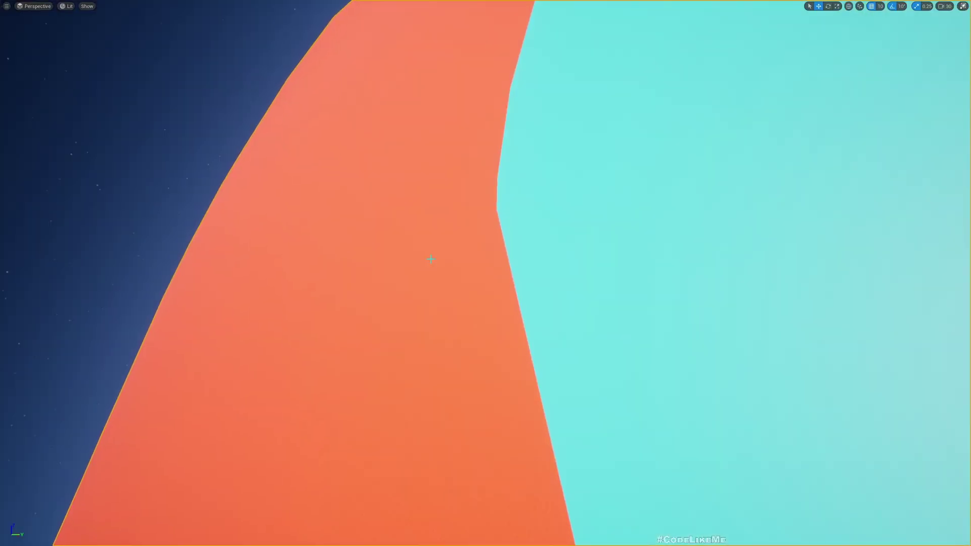
key("alt+p")
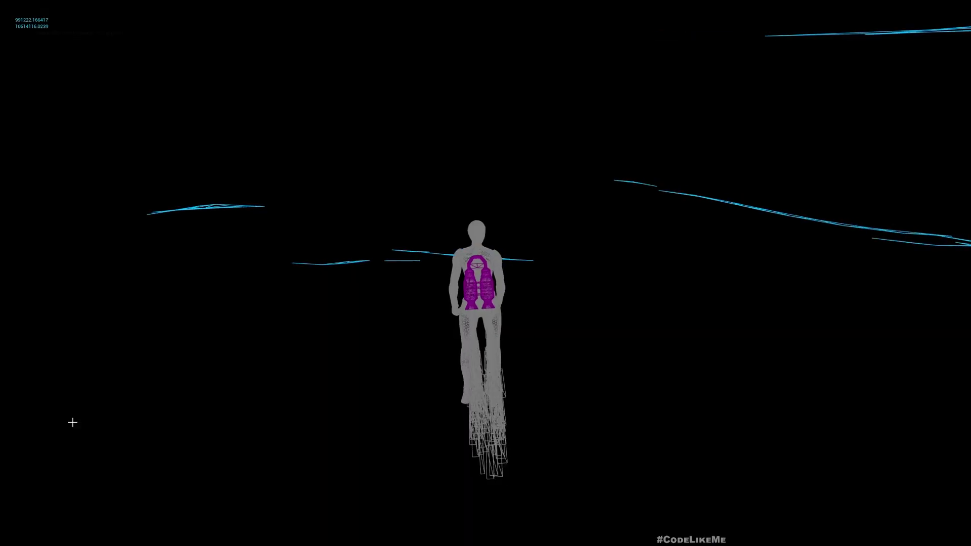
key("Escape")
- Play-test again from another viewpoint over the terrain, checking whether the character lands on it, and restore the normal editor layout
right_click_drag(485, 273, 713, 238)
key("alt+p")
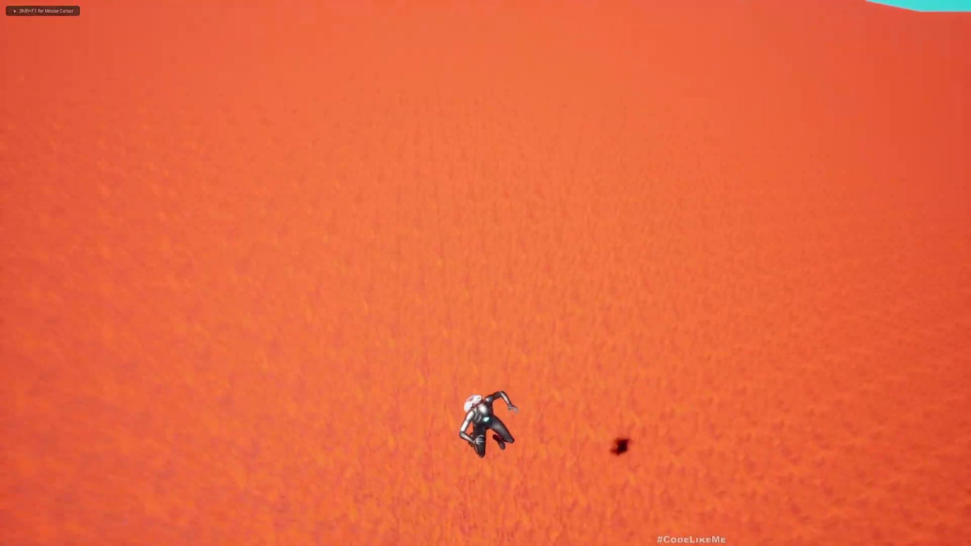
key("Escape")
right_click_drag(17, 510, 340, 543)
key("F11")
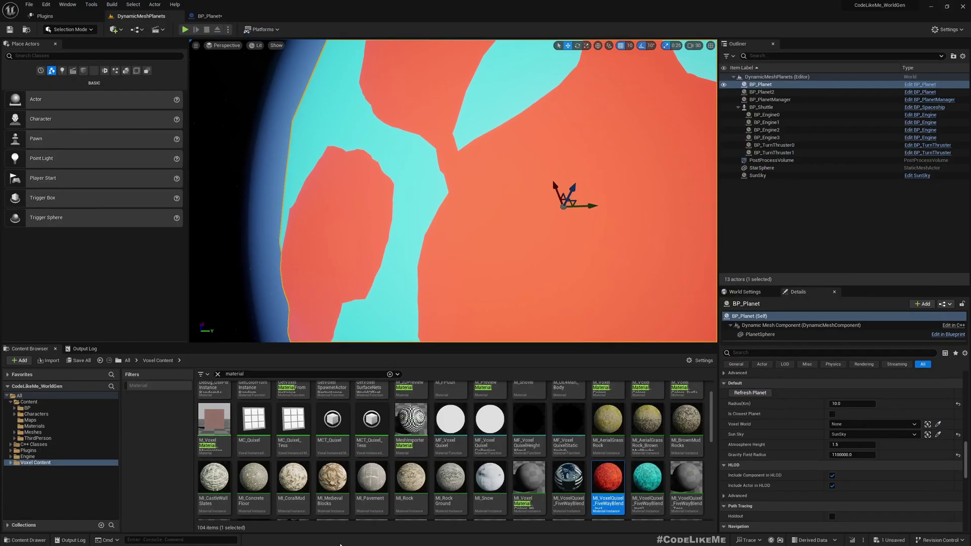
- Set BP_Planet's Dynamic Mesh Component to Use Complex Collision As Simple and turn on Enable Complex Collision
left_click(209, 16)
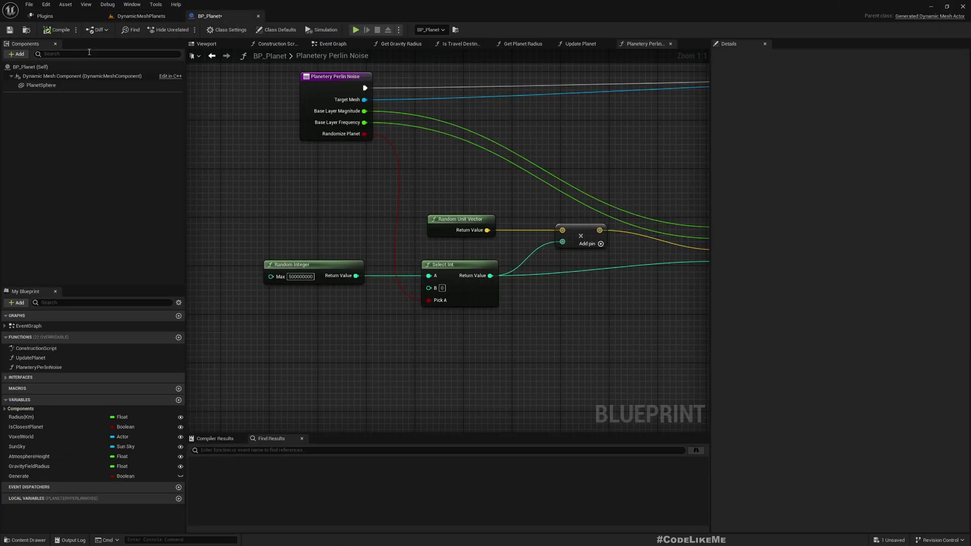
left_click(51, 76)
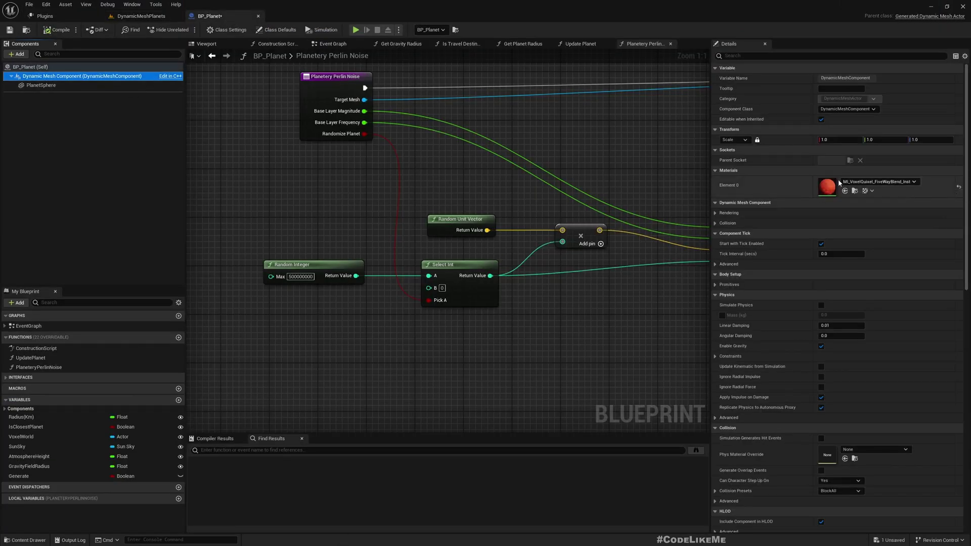
scroll(903, 273, "down", 3)
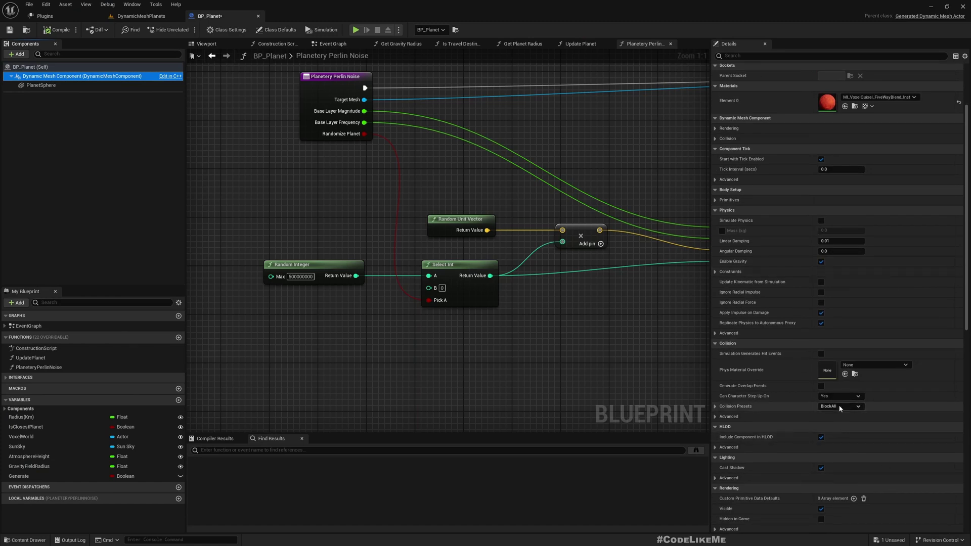
scroll(882, 304, "up", 3)
left_click(728, 224)
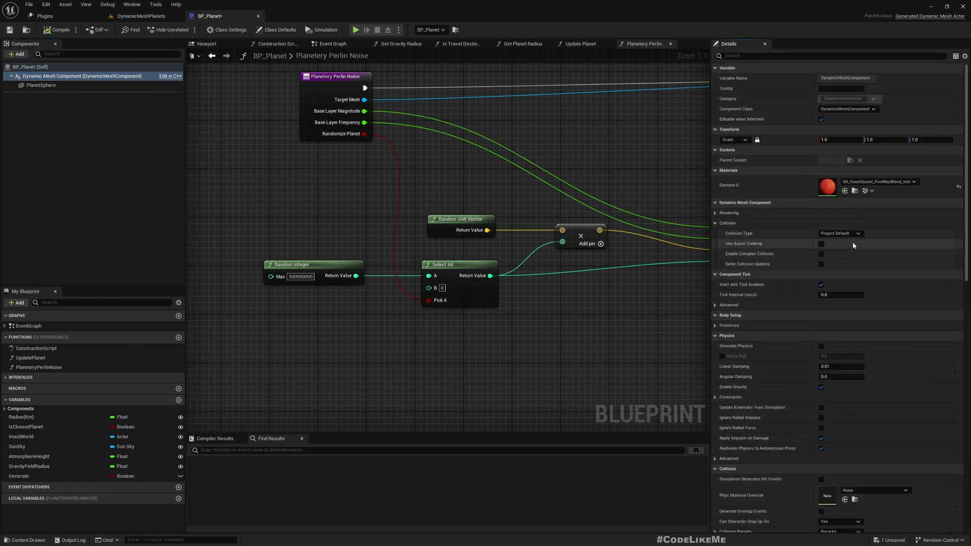
left_click(839, 233)
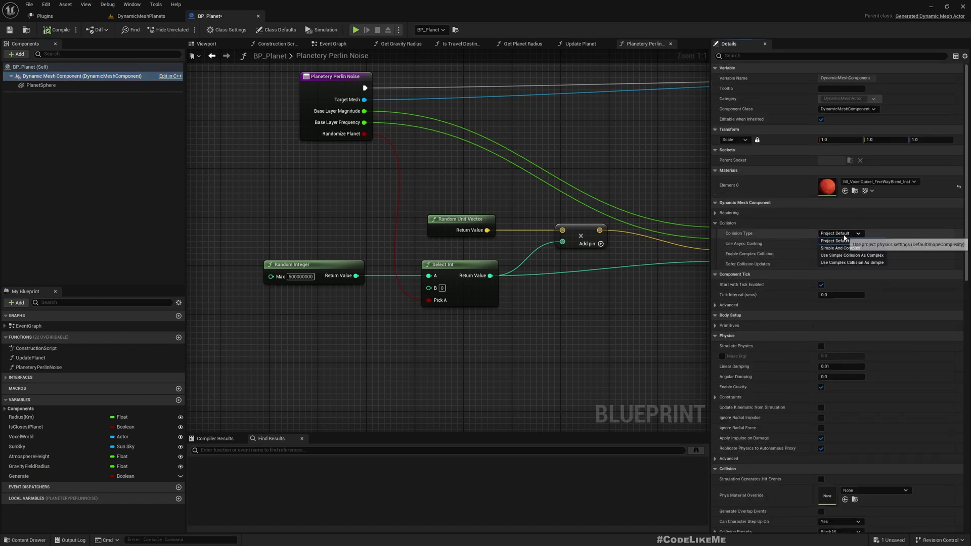
left_click(837, 263)
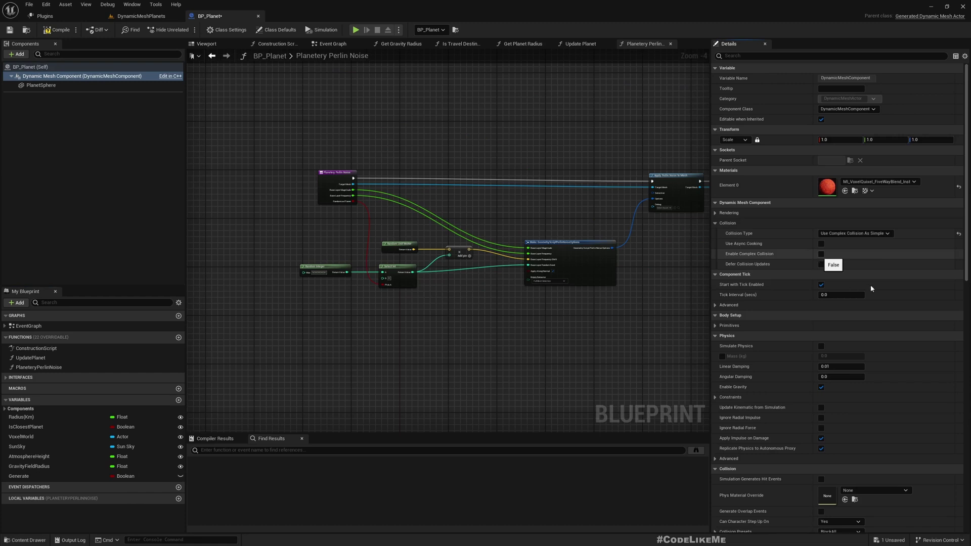
left_click(821, 254)
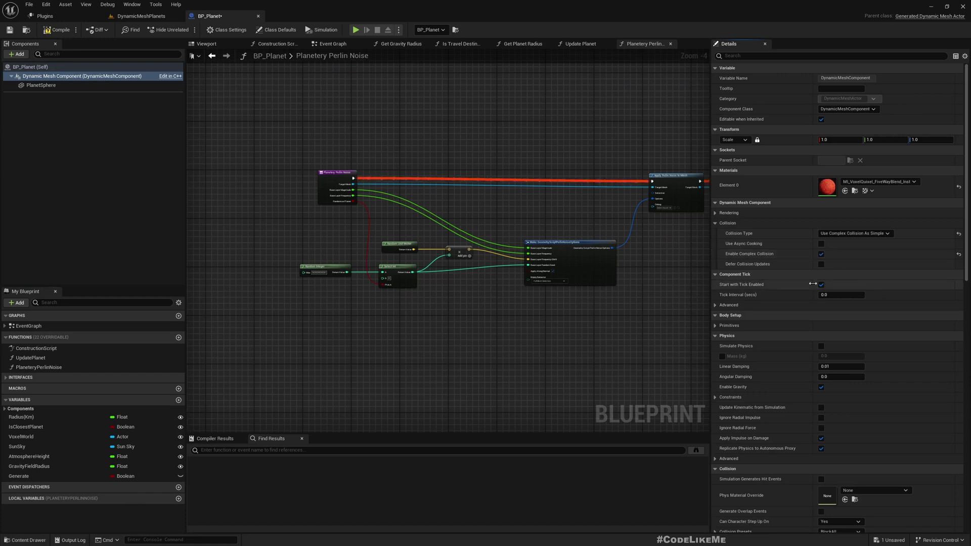
- Play the DynamicMeshPlanets level to test the character's collision with the planet's terrain
left_click(156, 19)
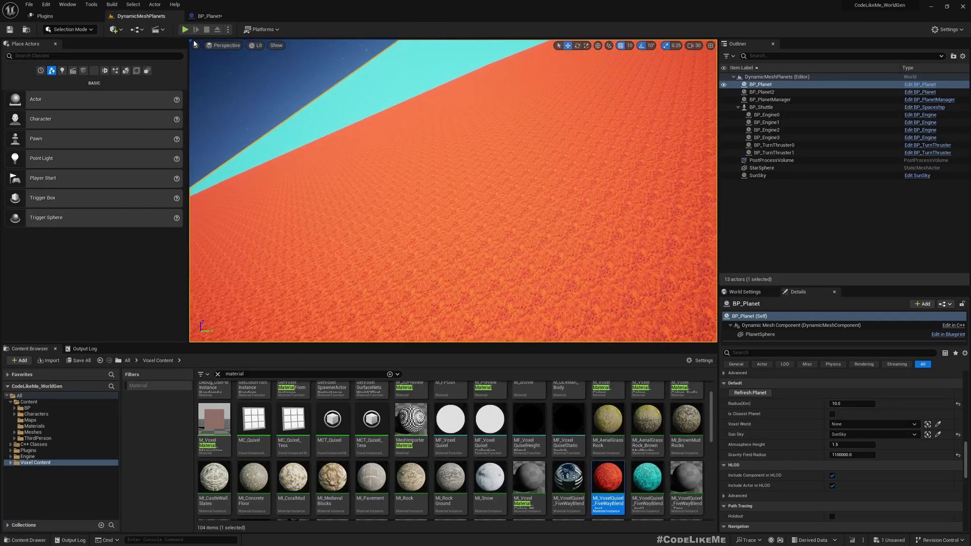
left_click(185, 30)
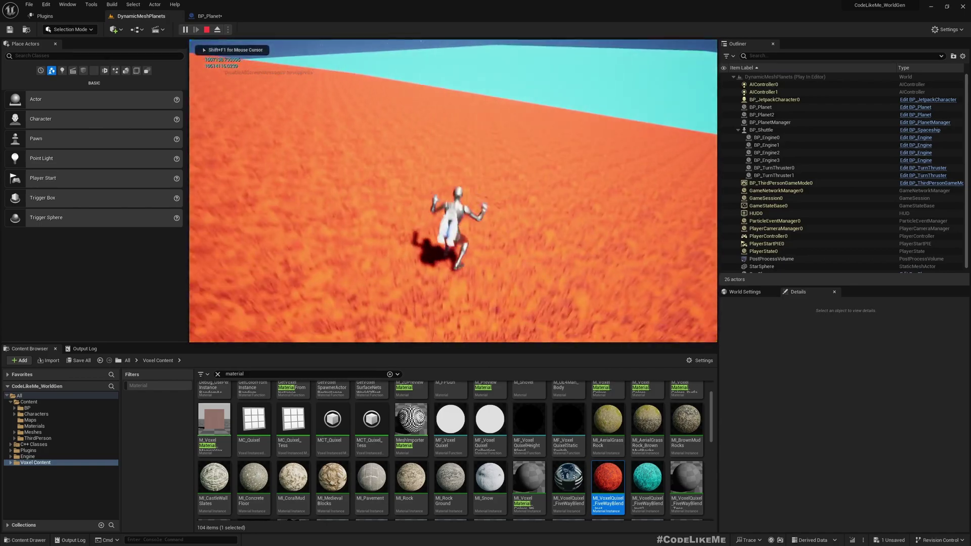
key("shift+F1")
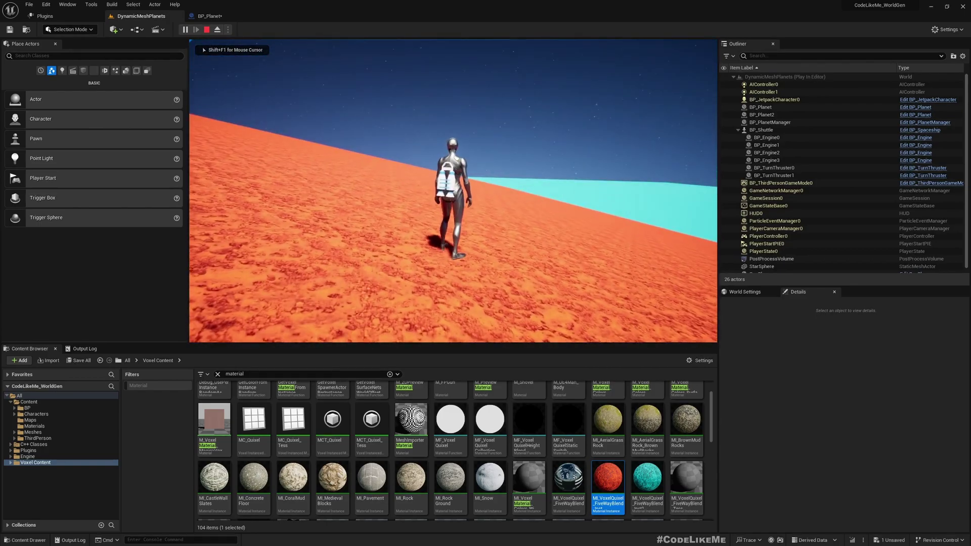
- Play-test in full screen, running across the planet's terrain and lifting off with the jetpack to check the surface collision
key("F11")
key("w")
key("a")
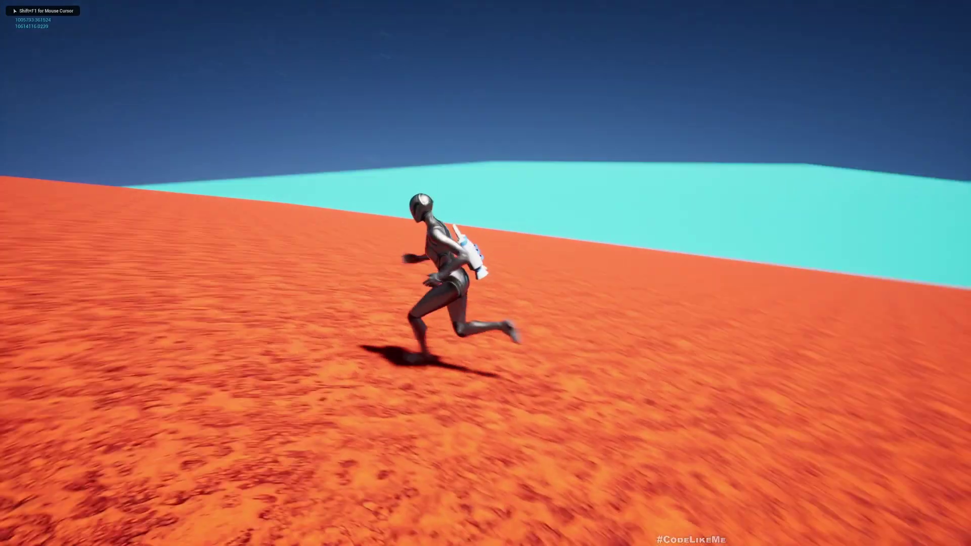
key("w")
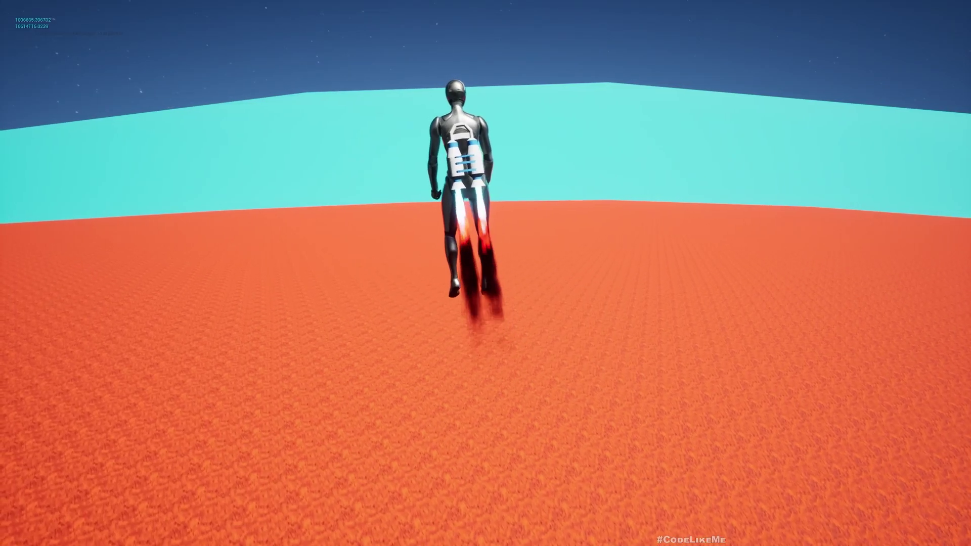
key("shift+F1")
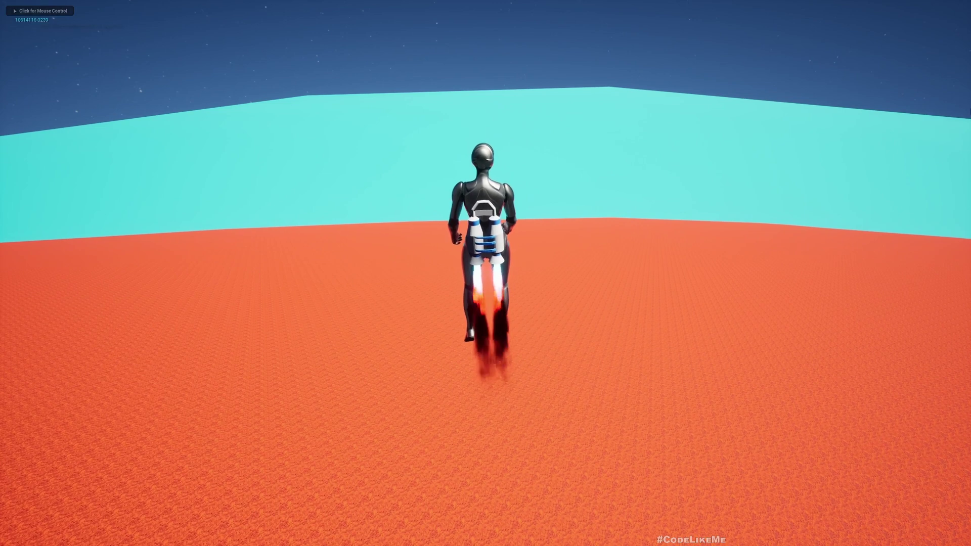
left_click(968, 111)
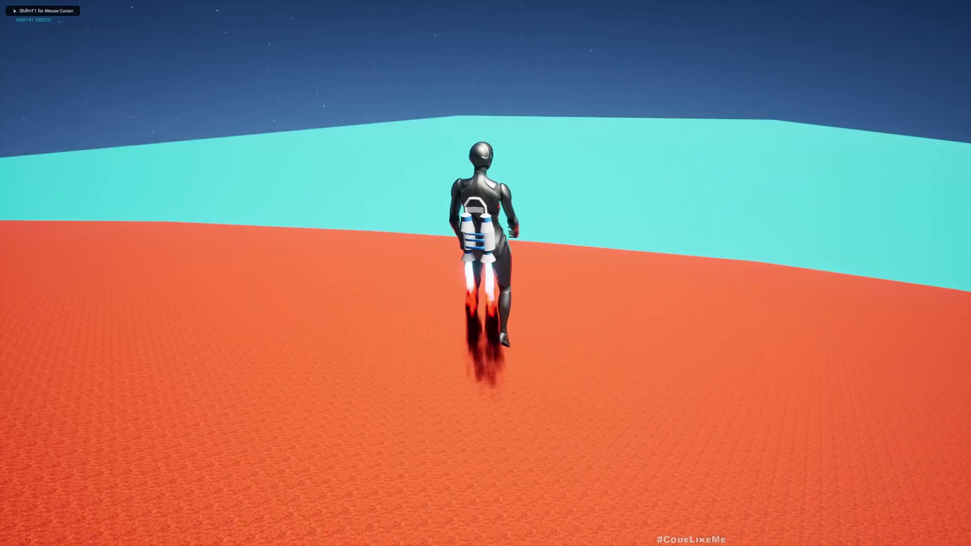
- Examine the planet's mesh in wireframe and unlit view modes during play, stop the session and restore the normal editor layout
key("F1")
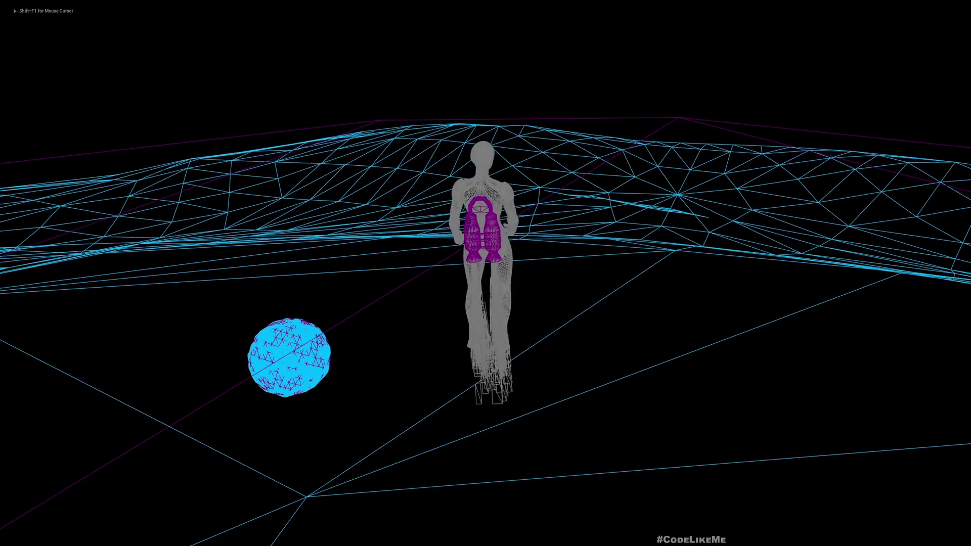
key("w")
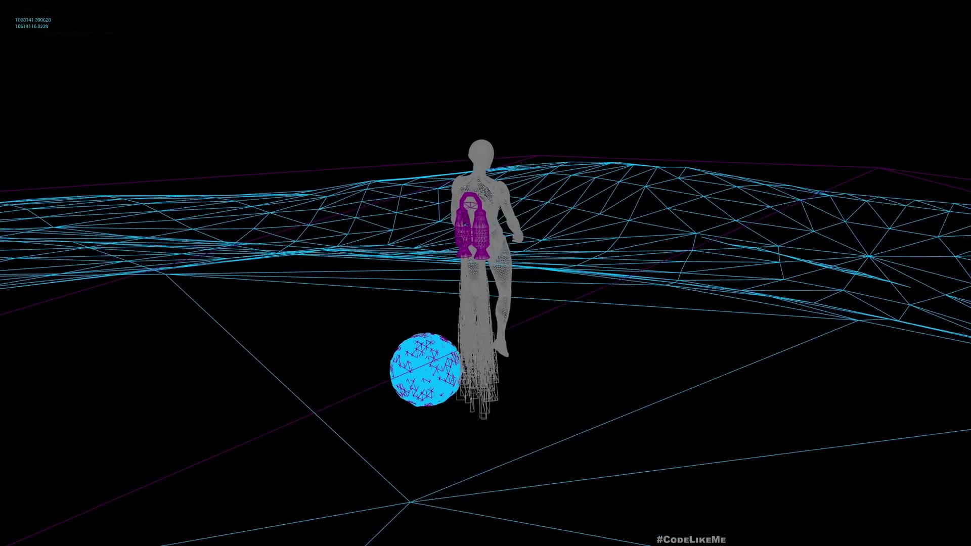
key("F3")
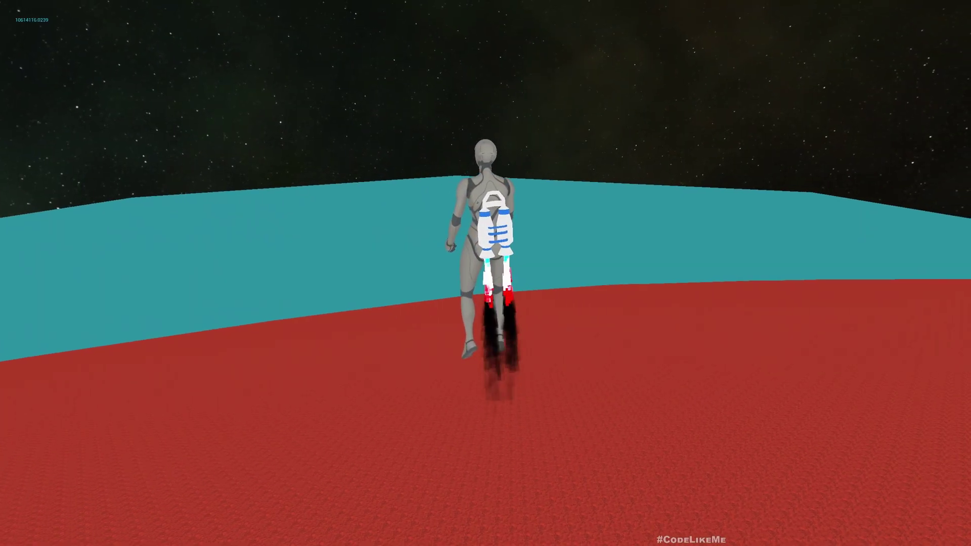
key("Escape")
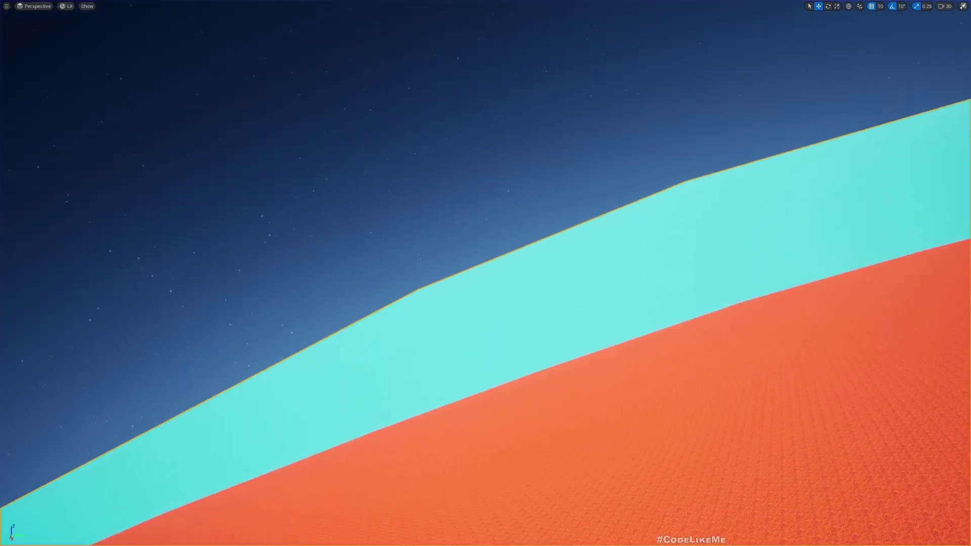
key("s")
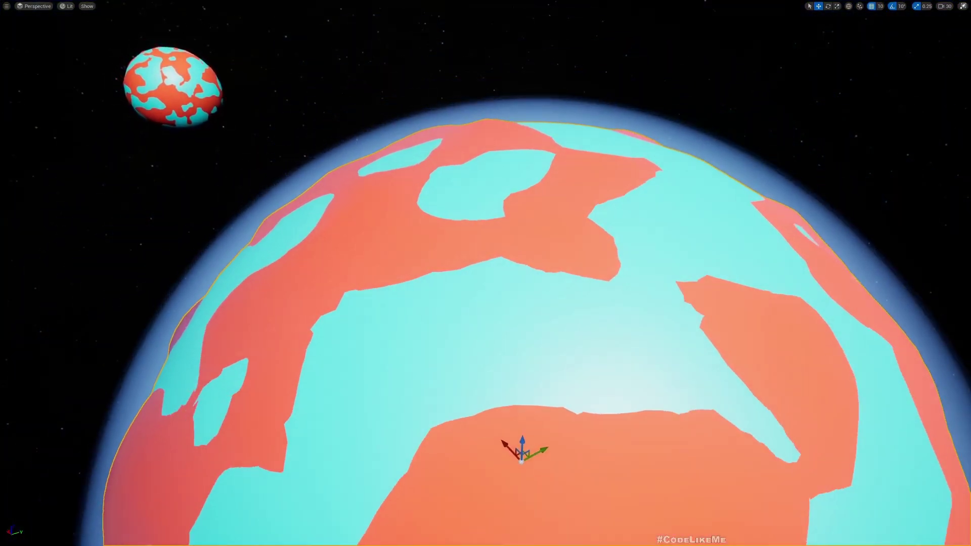
key("F11")
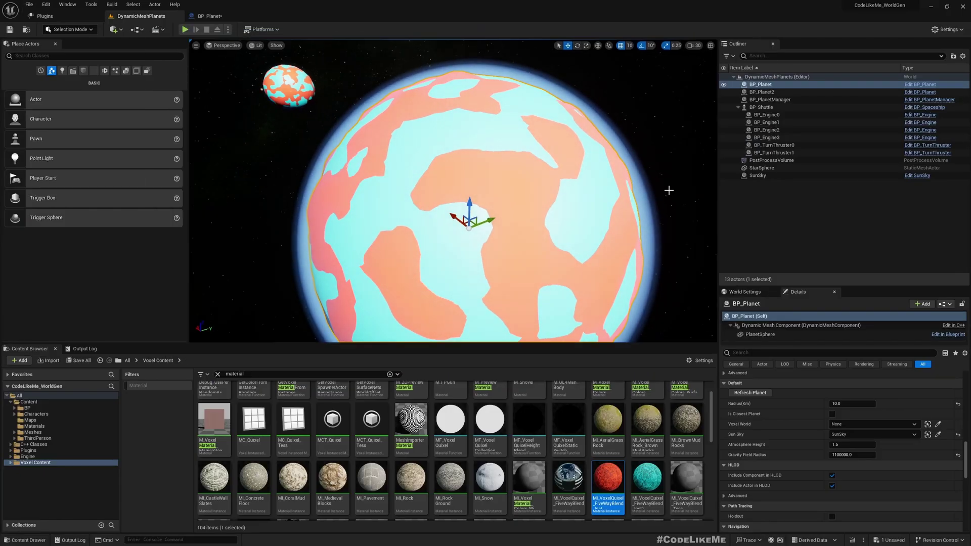
- Fly close to BP_Planet's surface in the level viewport and examine the level of detail of its noise terrain
right_click_drag(669, 190, 506, 66)
key("w")
key("w")
key("w")
key("w")
key("s")
key("w")
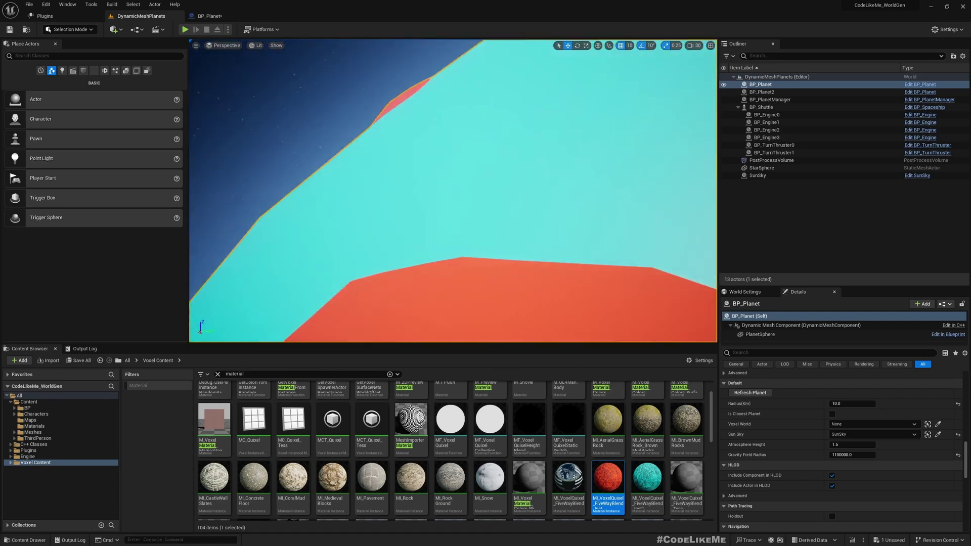
right_click_drag(539, 196, 549, 171)
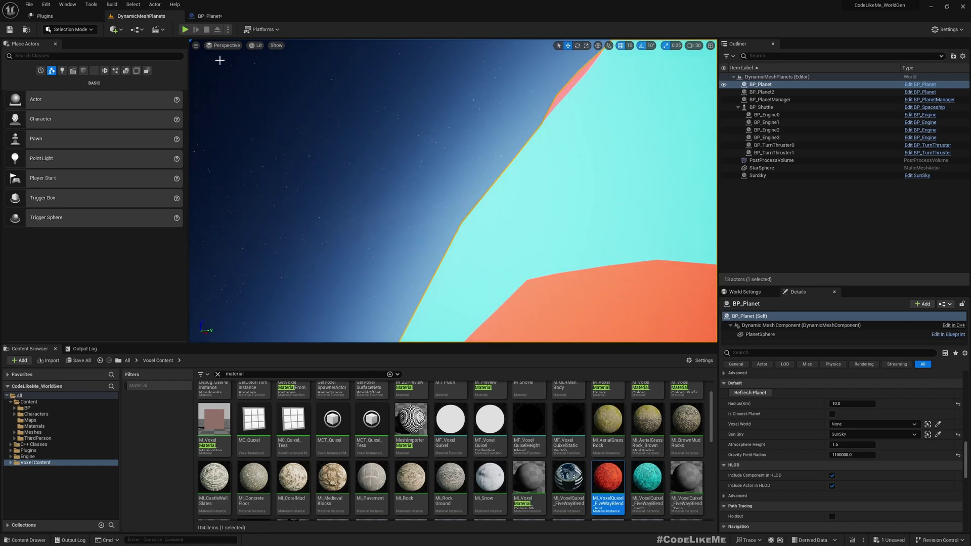
- Duplicate the Planetery Perlin Noise call in BP_Planet's Event Graph, chain it after the original, and set magnitude 5000 and frequency 0.02
left_click(208, 17)
scroll(563, 186, "down", 3)
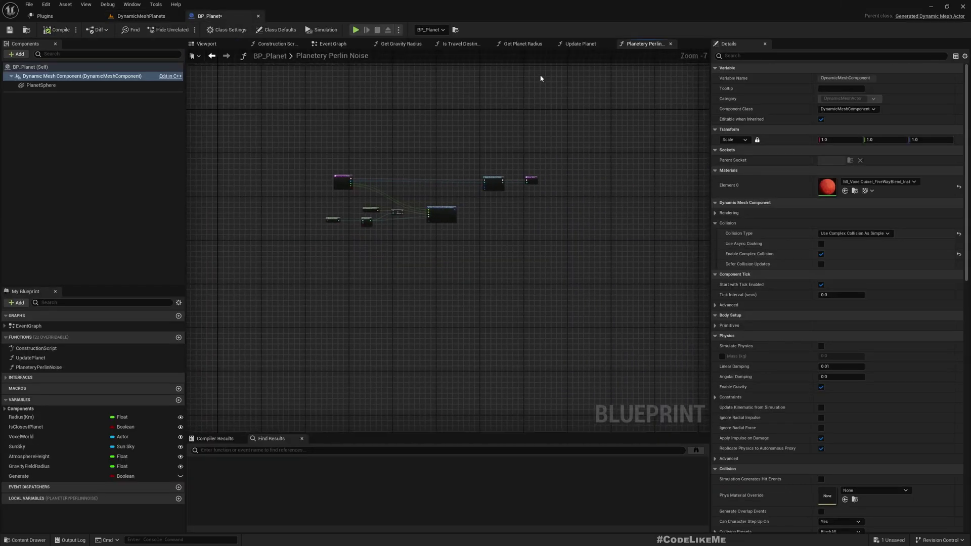
left_click(336, 45)
left_click(477, 171)
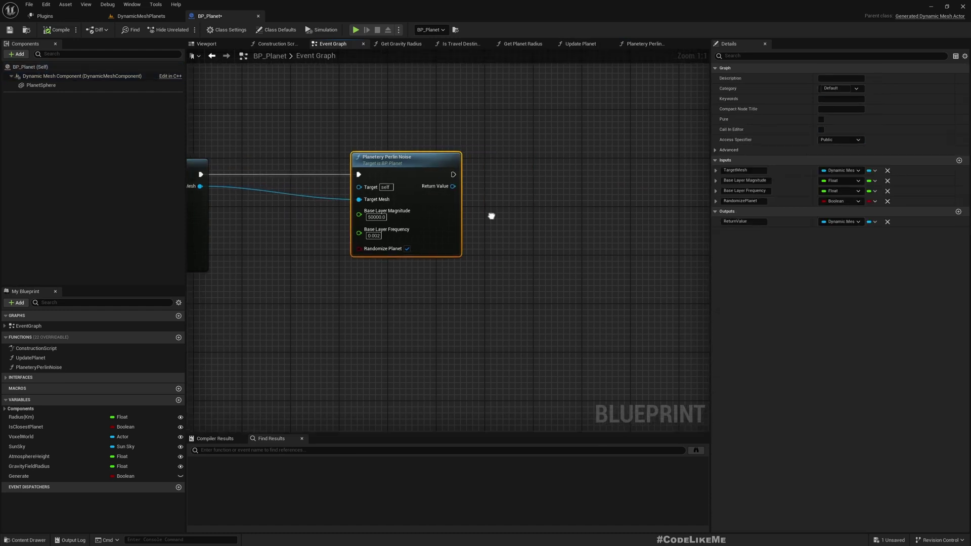
key("ctrl+d")
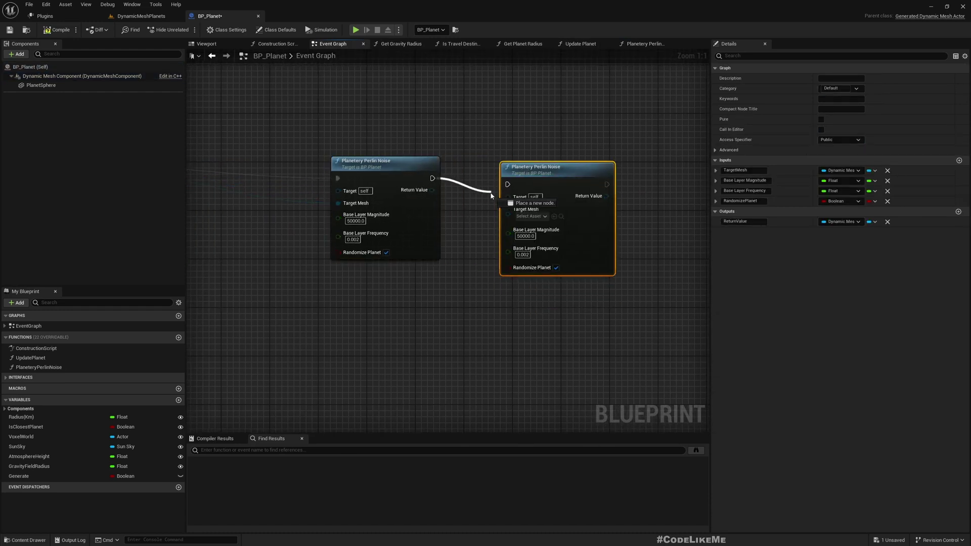
left_click_drag(549, 183, 554, 176)
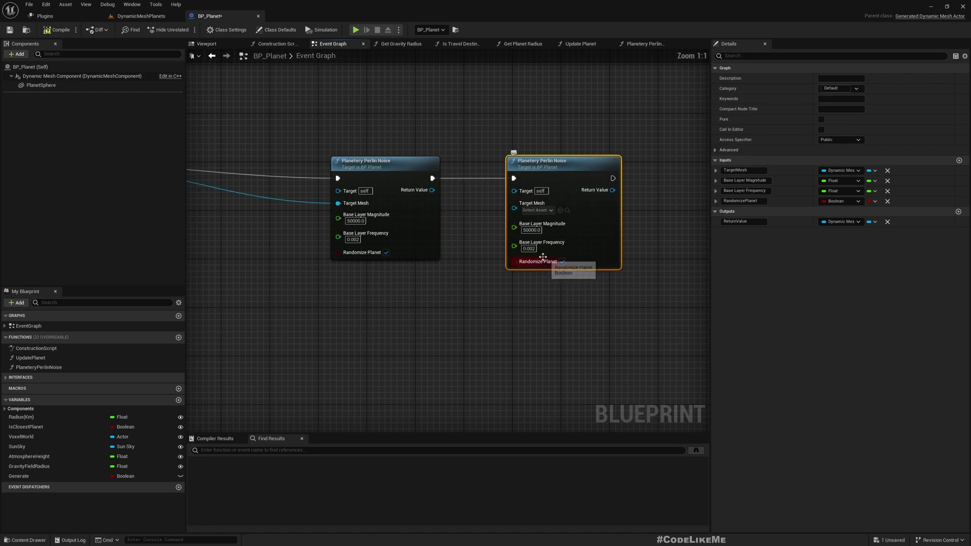
left_click_drag(519, 207, 519, 208)
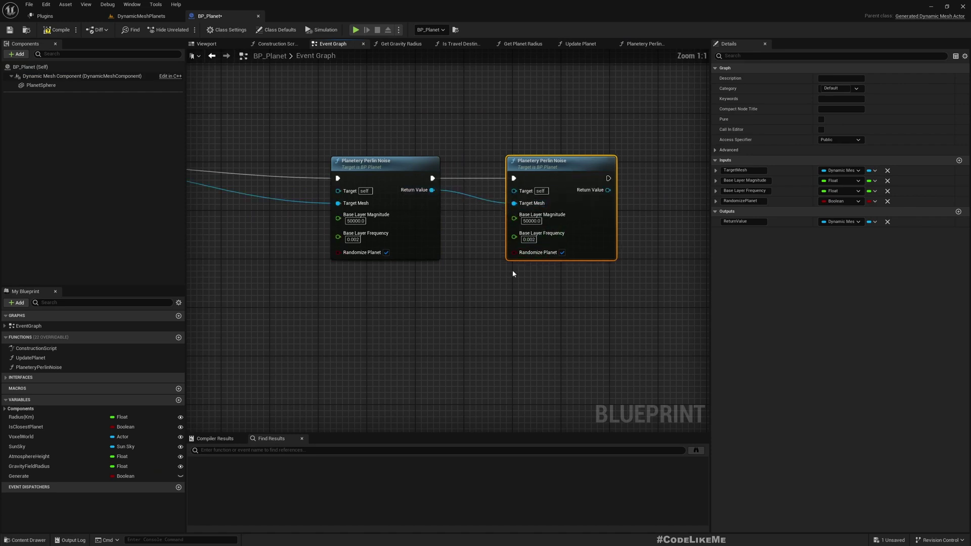
right_click_drag(469, 254, 439, 249)
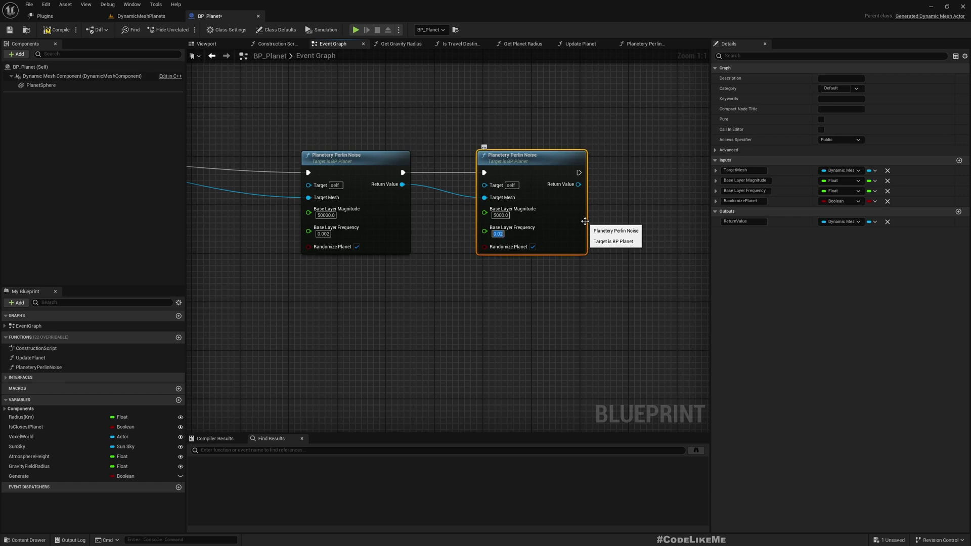
- Refresh BP_Planet in the DynamicMeshPlanets level and examine its layered noise terrain both up close and from a distance
left_click(140, 17)
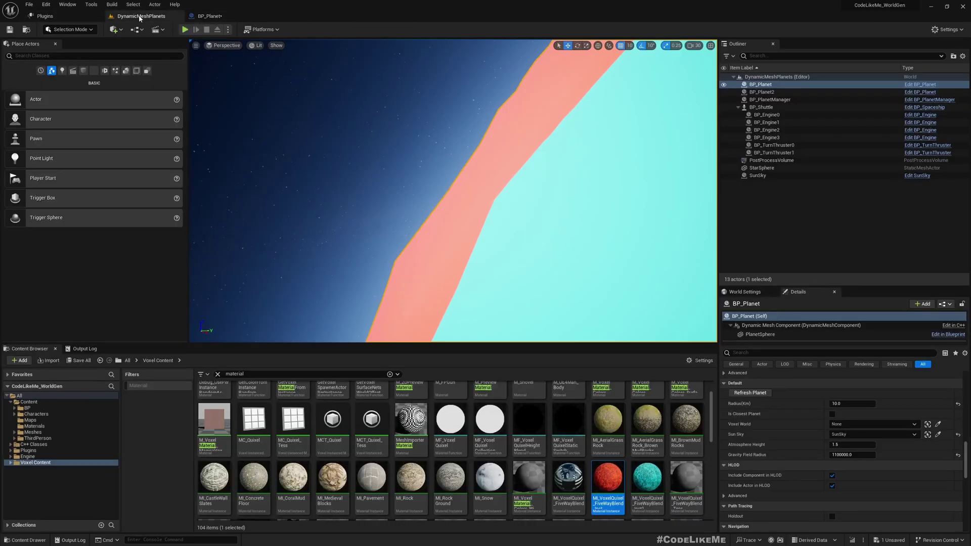
key("f")
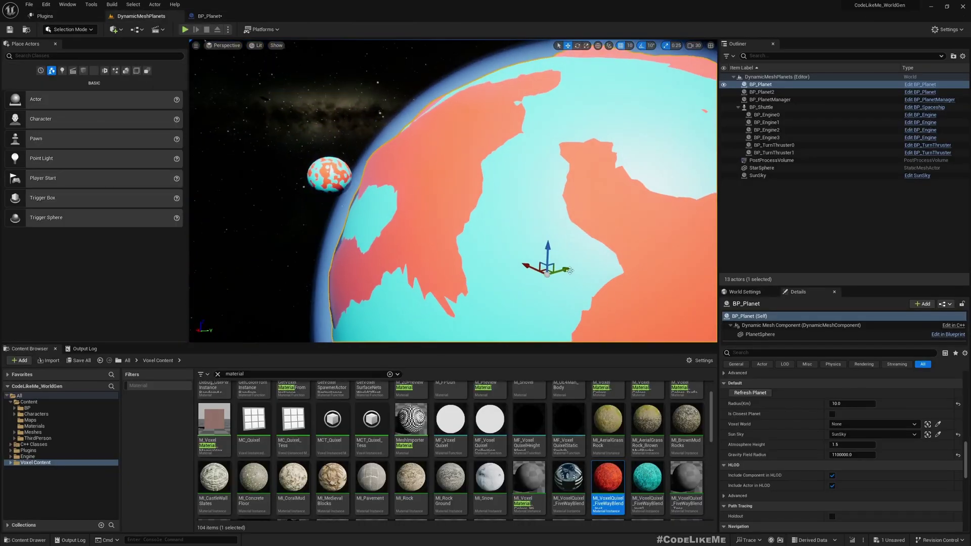
left_click(753, 396)
right_click_drag(411, 200, 511, 212)
right_click_drag(411, 200, 406, 167)
key("w")
key("s")
scroll(411, 201, "down", 10)
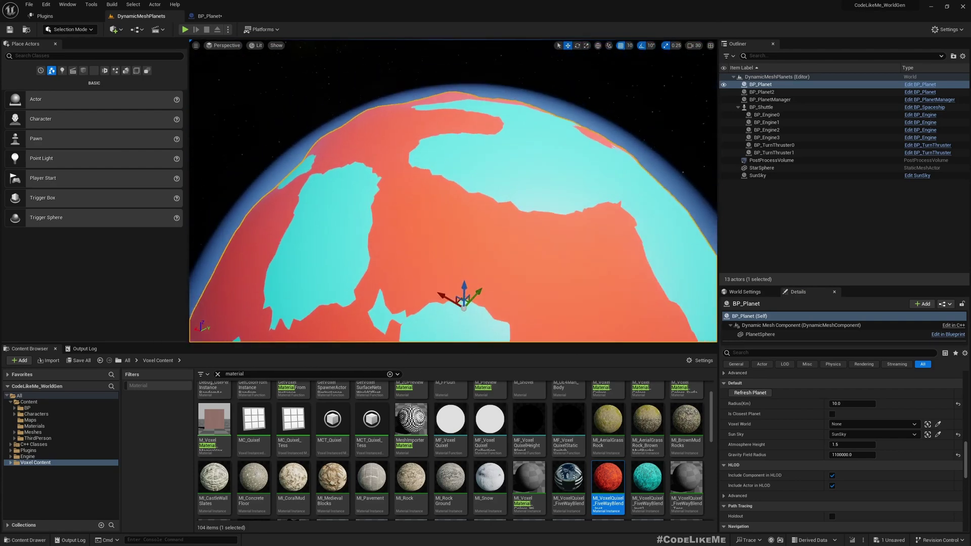
key("s")
right_click_drag(411, 200, 380, 199)
key("d")
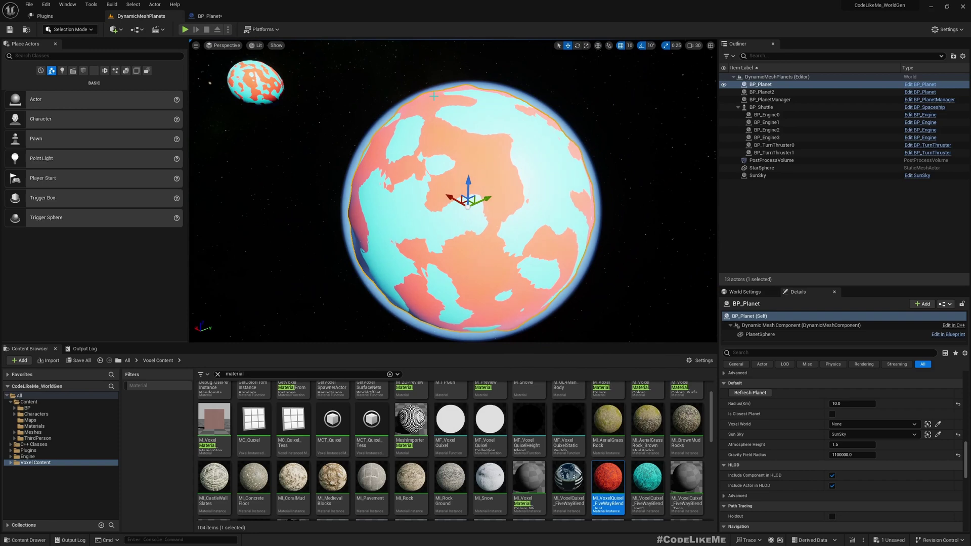
- Regenerate BP_Planet with another random terrain and view the whole planet in a full-screen viewport
left_click(740, 393)
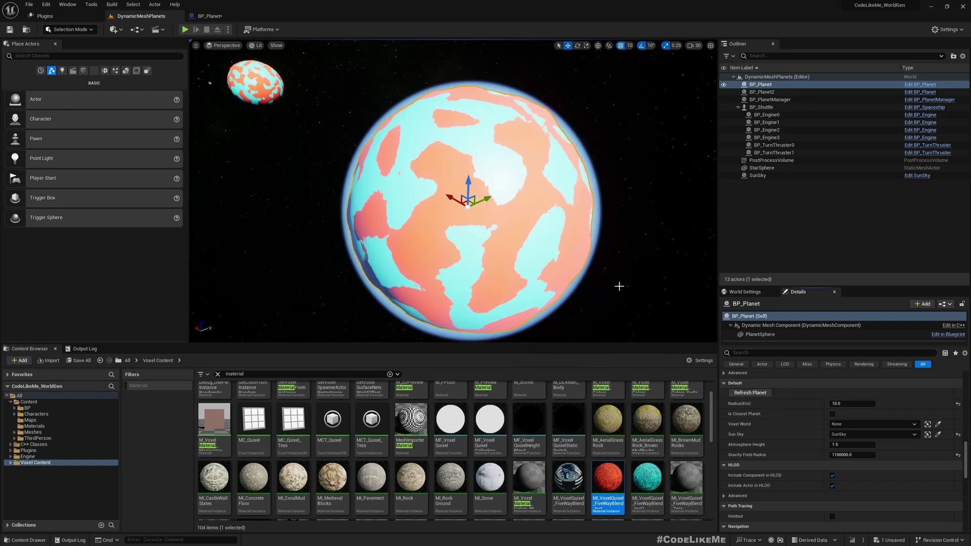
key("w")
right_click_drag(618, 284, 611, 291)
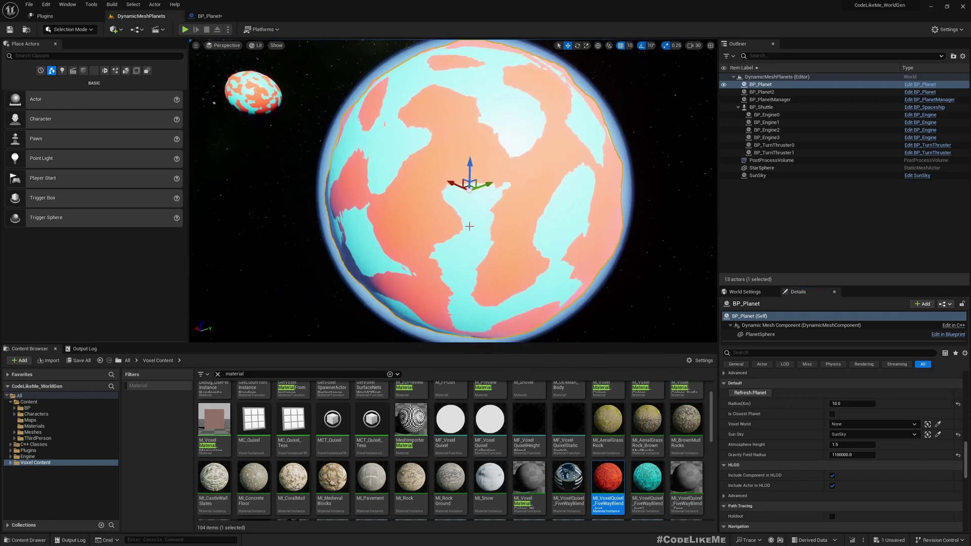
key("F11")
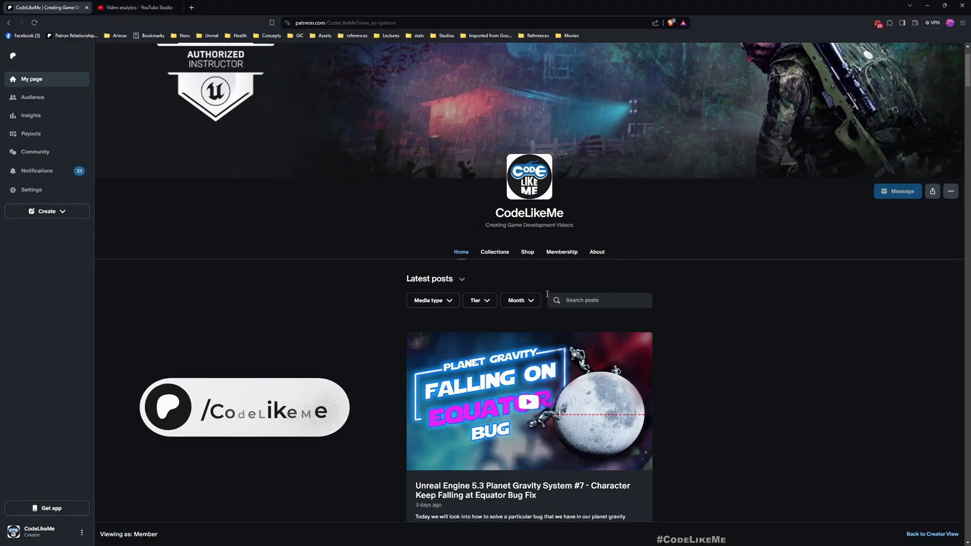
- Browse the latest posts on the CodeLikeMe Patreon page in the browser, looking over the available project files
scroll(540, 297, "down", 2)
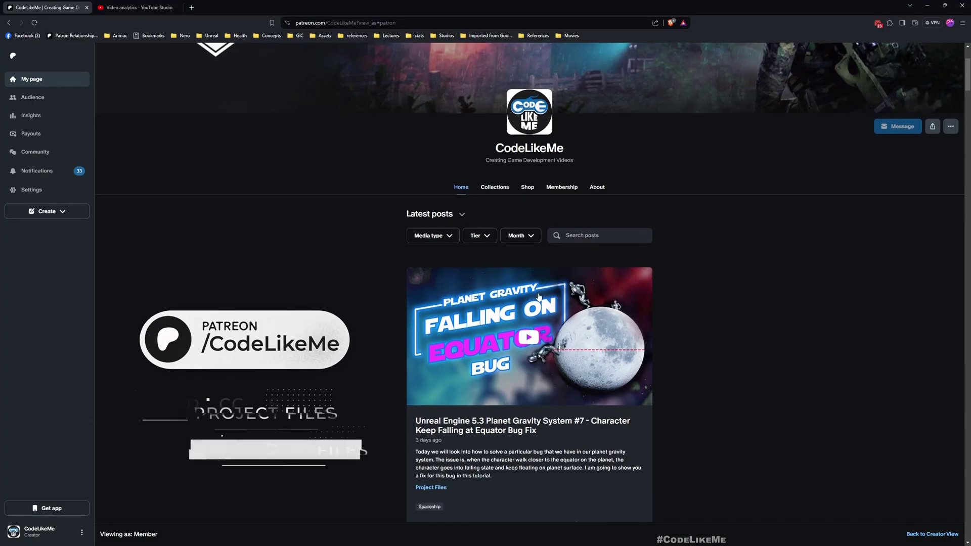
scroll(539, 296, "down", 6)
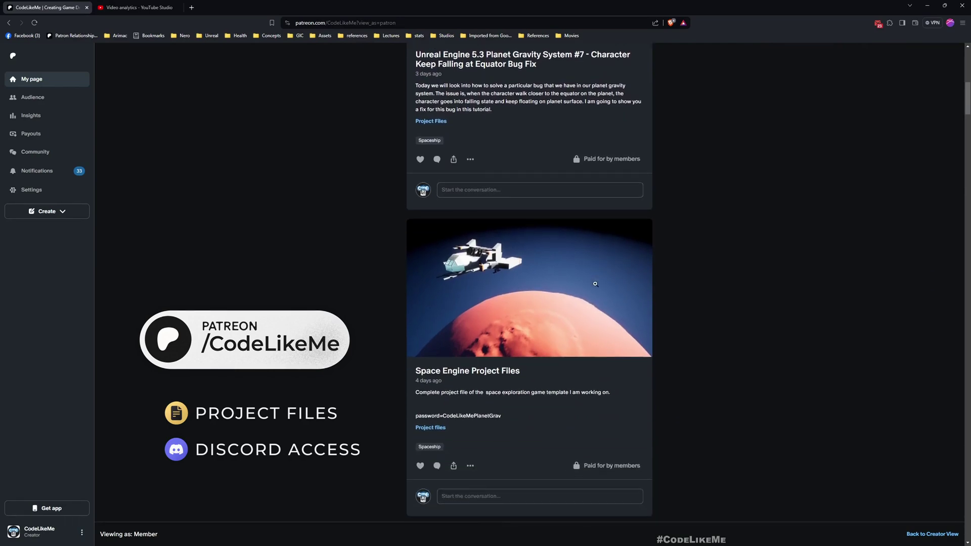
scroll(595, 284, "down", 13)
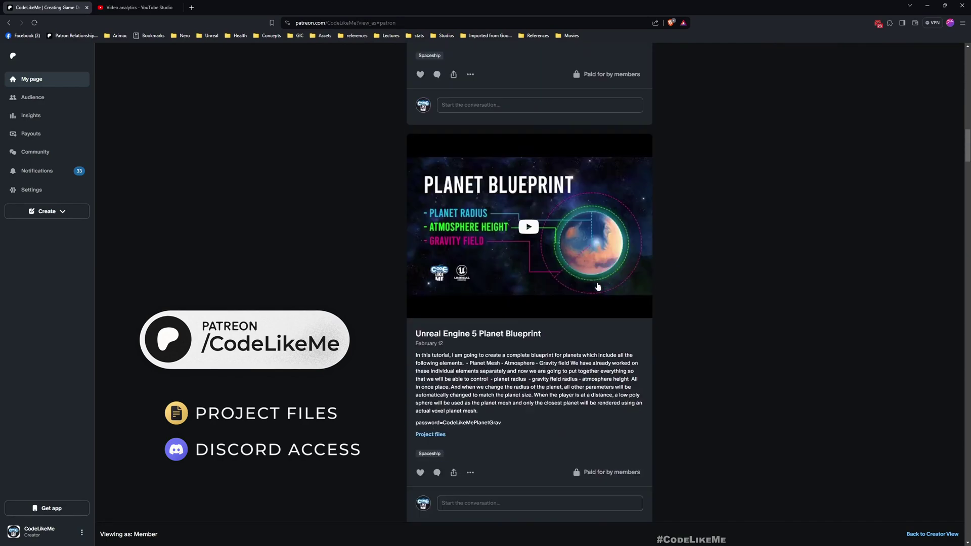
scroll(598, 286, "down", 11)
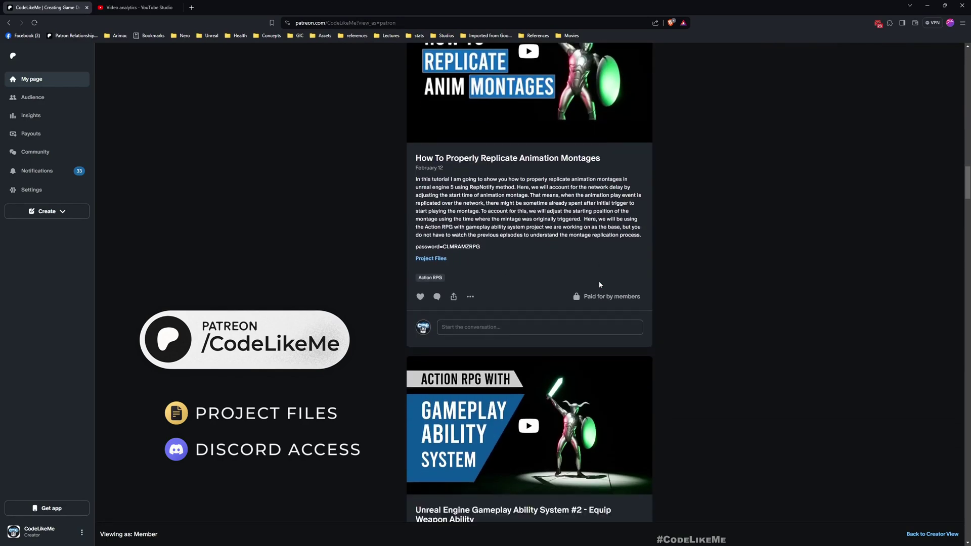
scroll(599, 284, "down", 12)
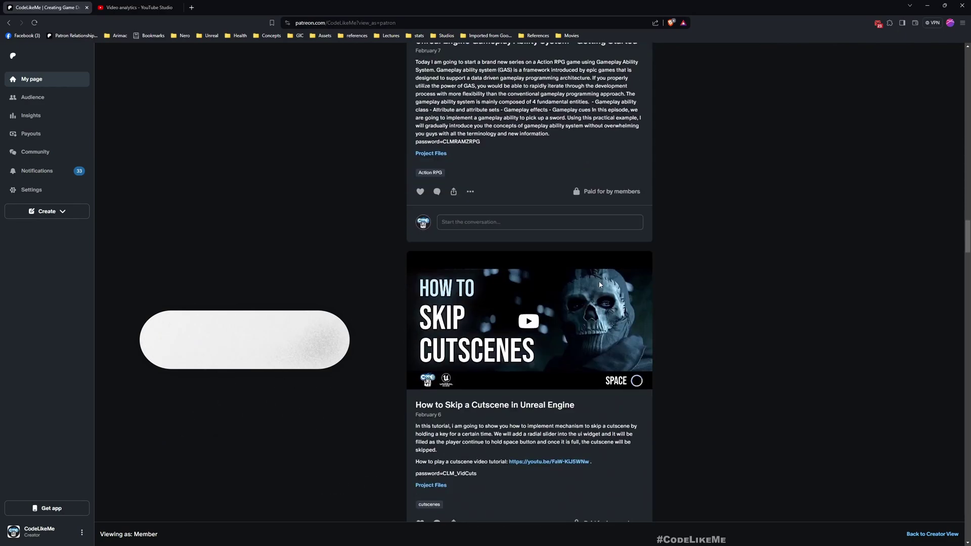
scroll(600, 286, "down", 16)
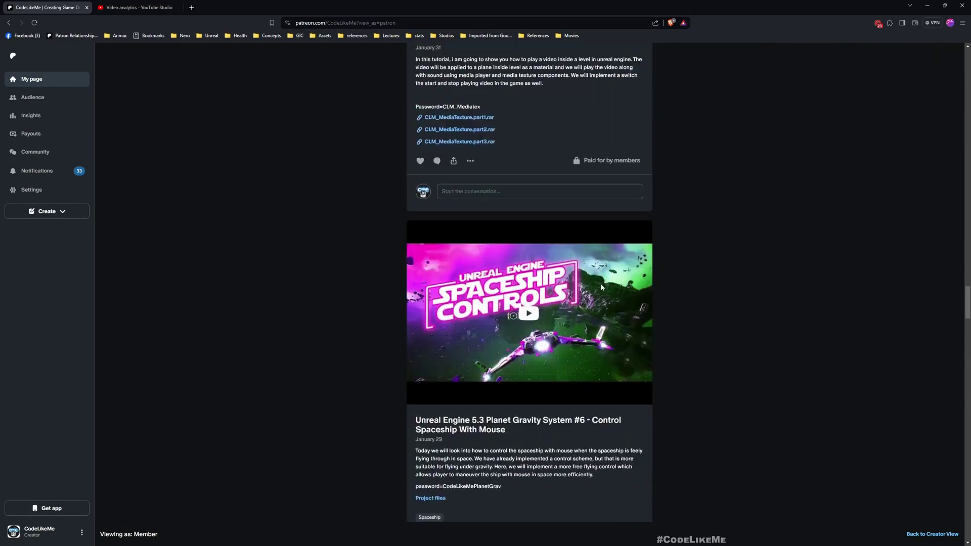